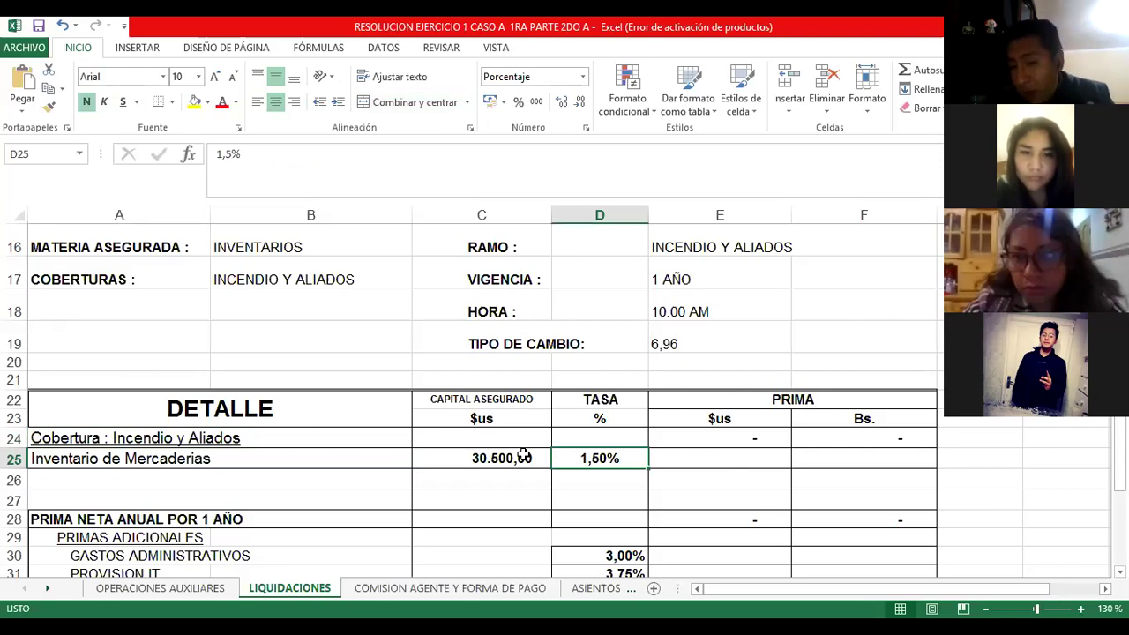
key("Right")
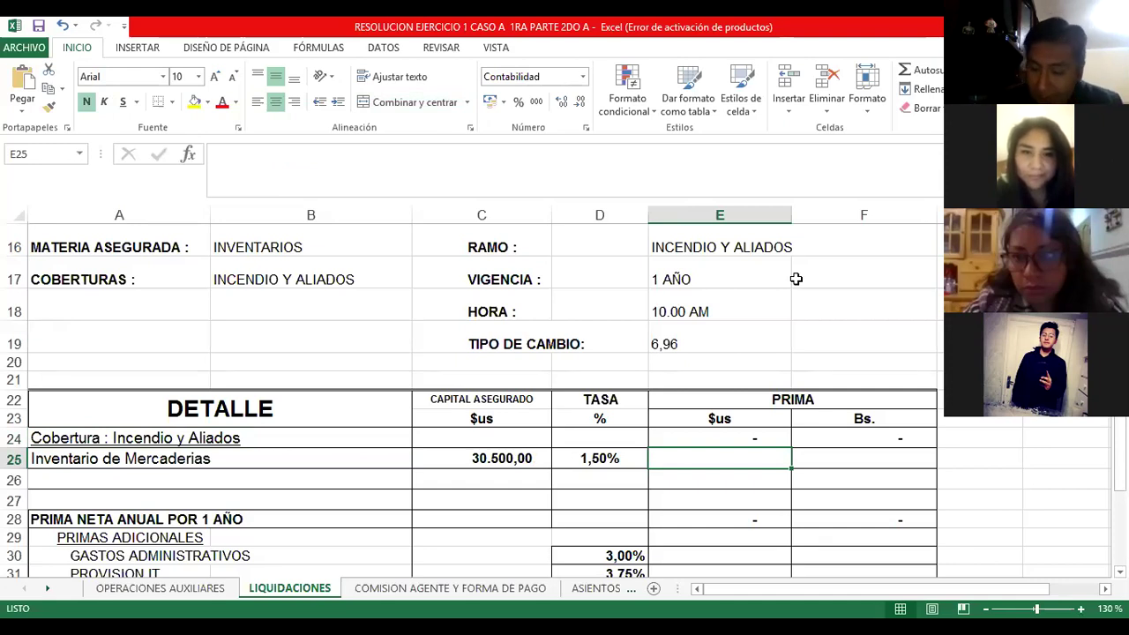
type("+")
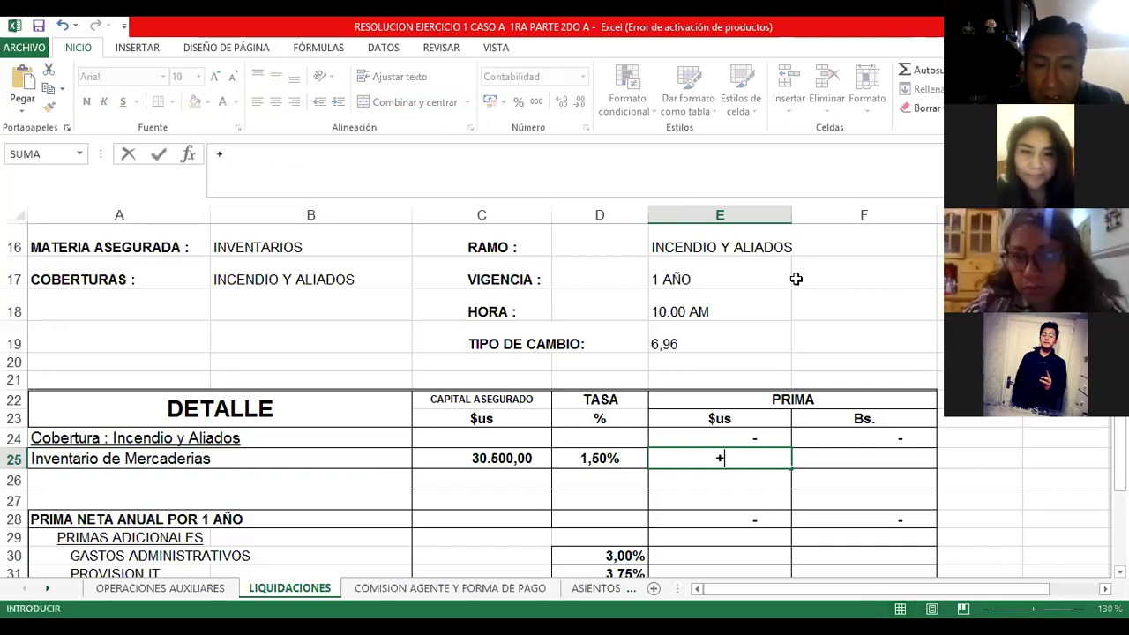
key("Left")
key("Left")
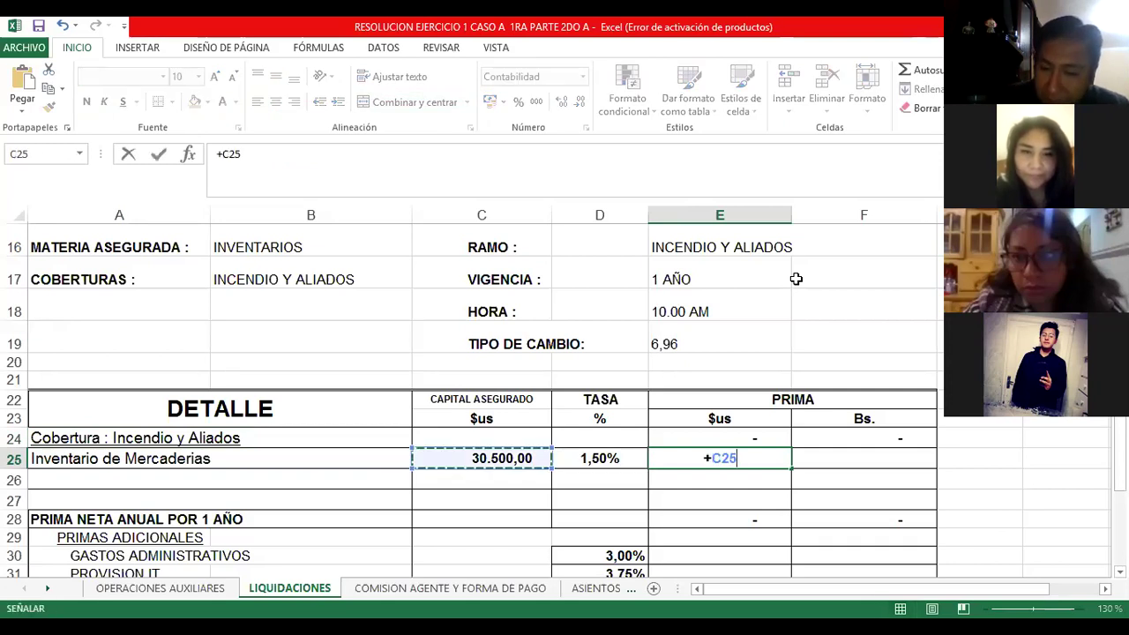
type("*")
key("Left")
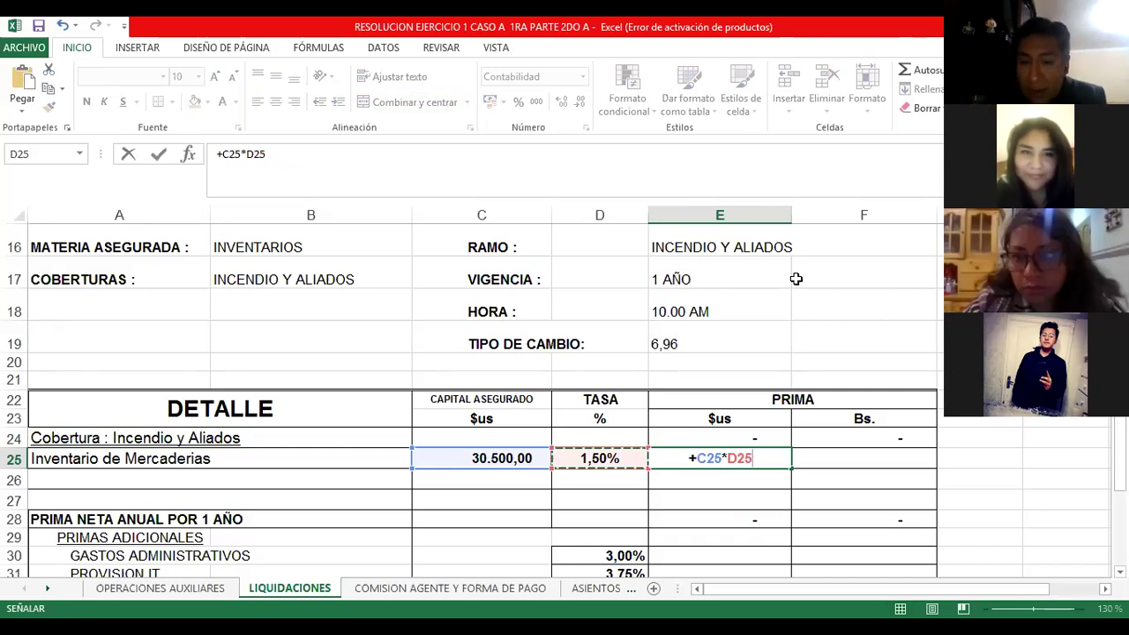
key("Escape")
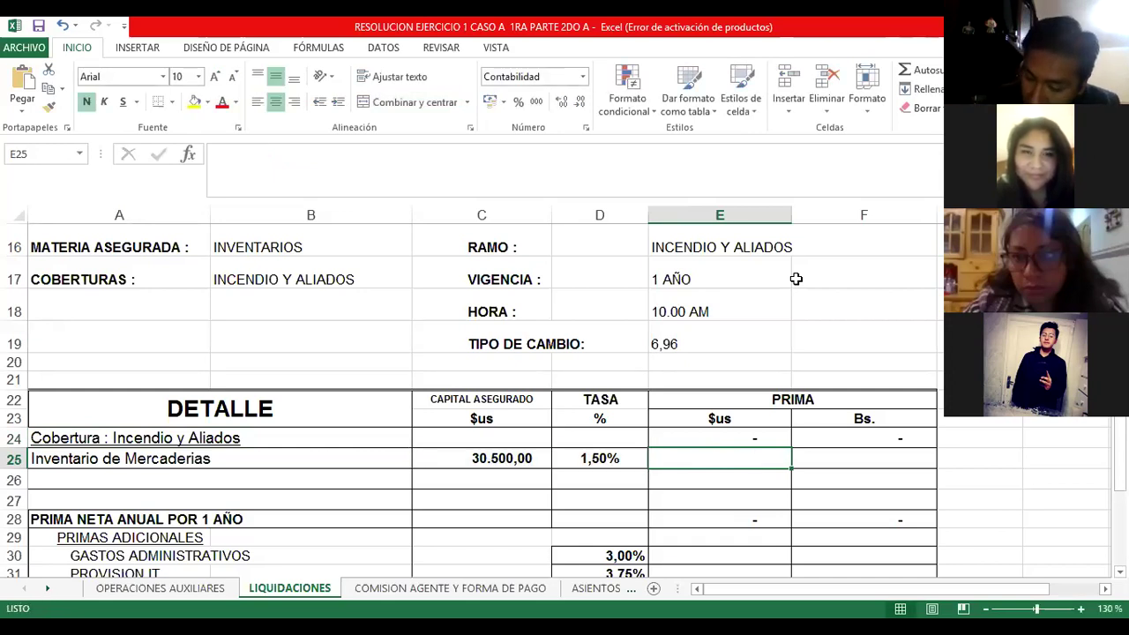
- Calculate the $us premium for Inventario de Mercaderias in E25 with the formula +1,5/100*C25
type("+1,5/1")
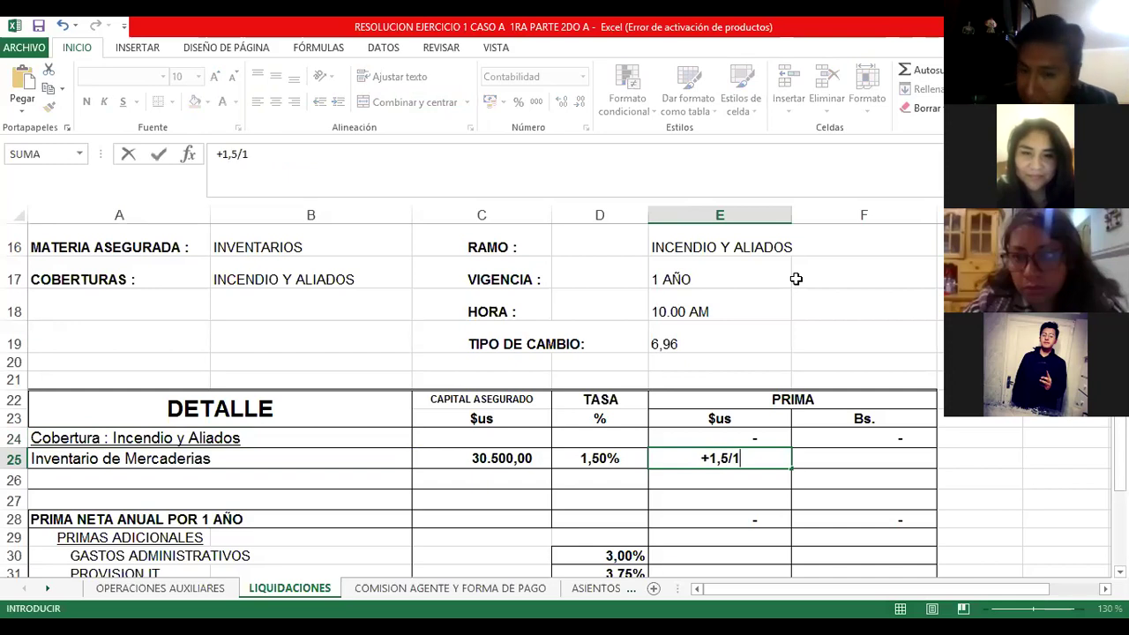
type("00*")
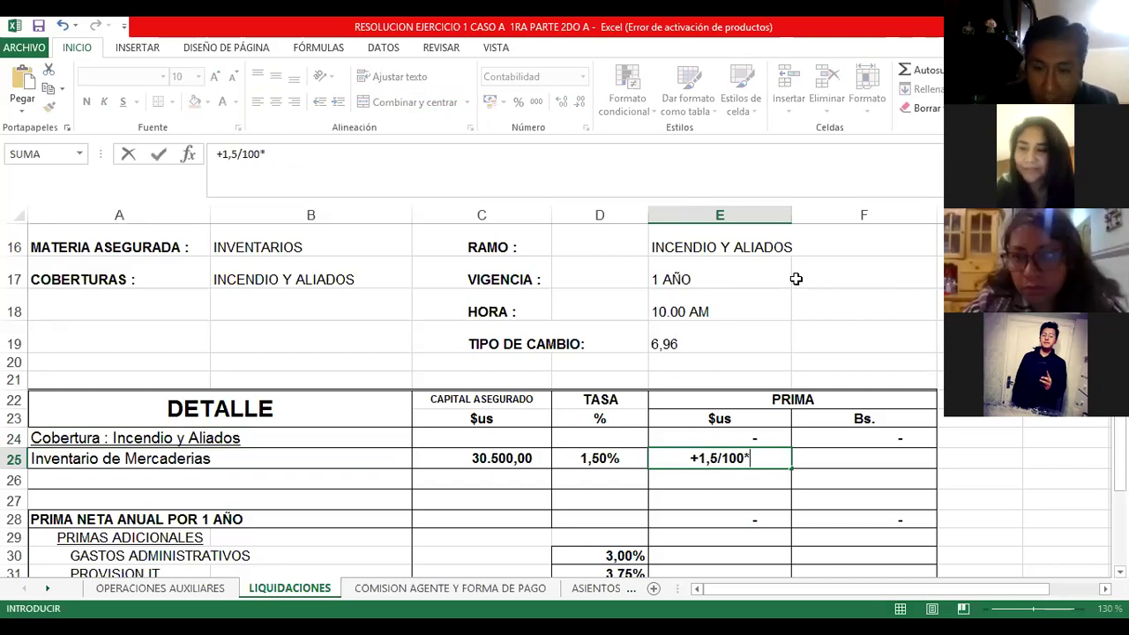
key("Left")
key("Left")
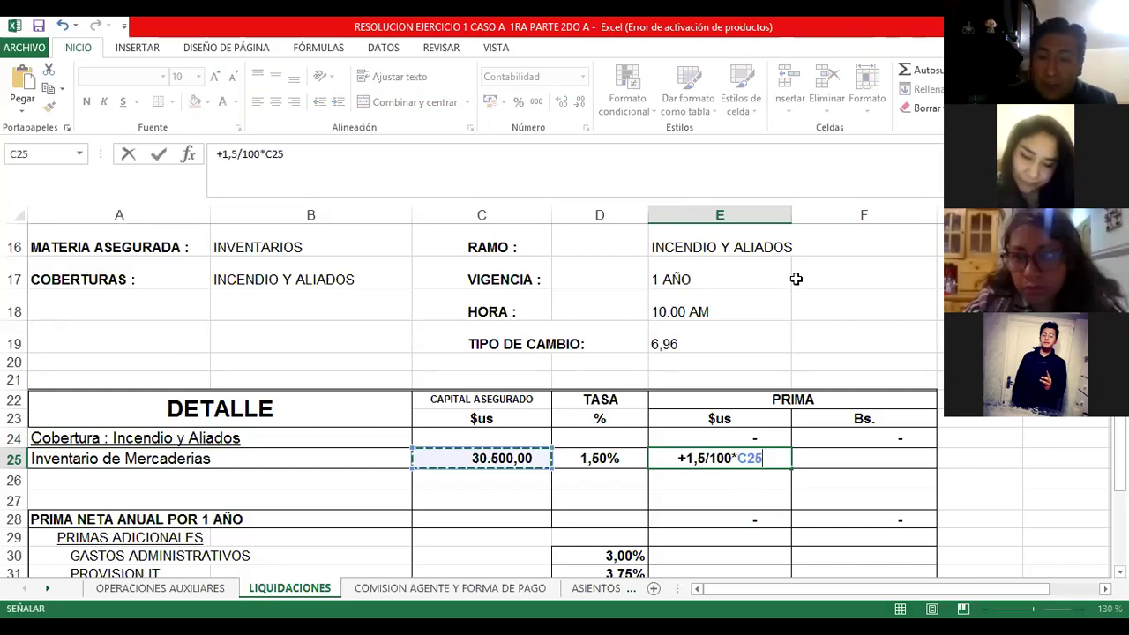
key("Return")
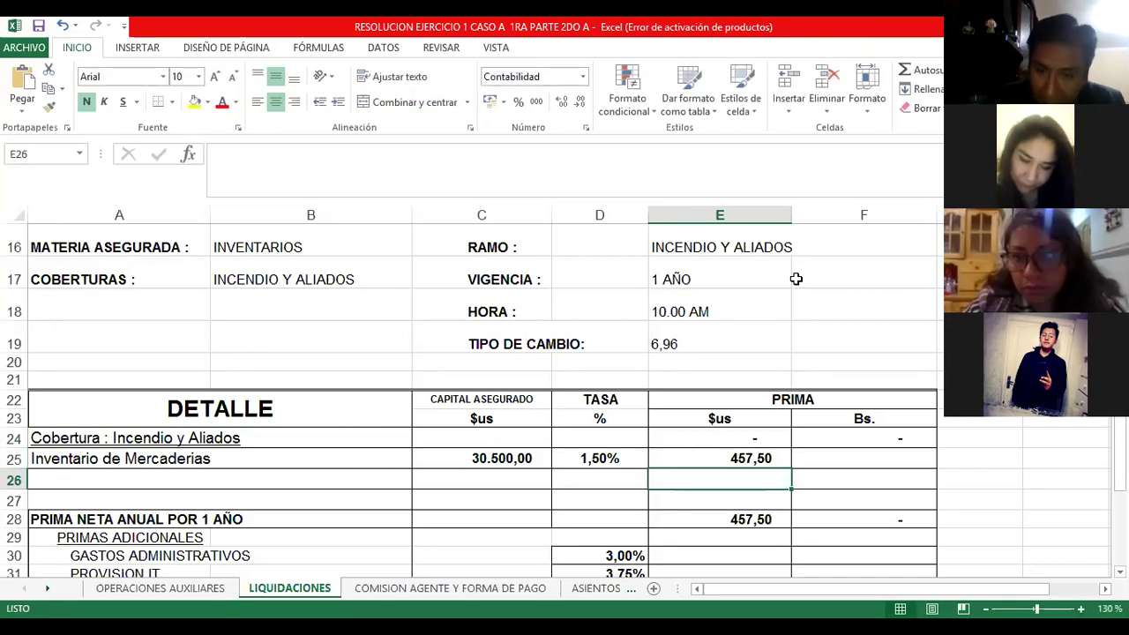
- Convert the Inventario de Mercaderias premium to Bs. in F25 with the formula +E25*6,96
key("Up")
key("Right")
key("Right")
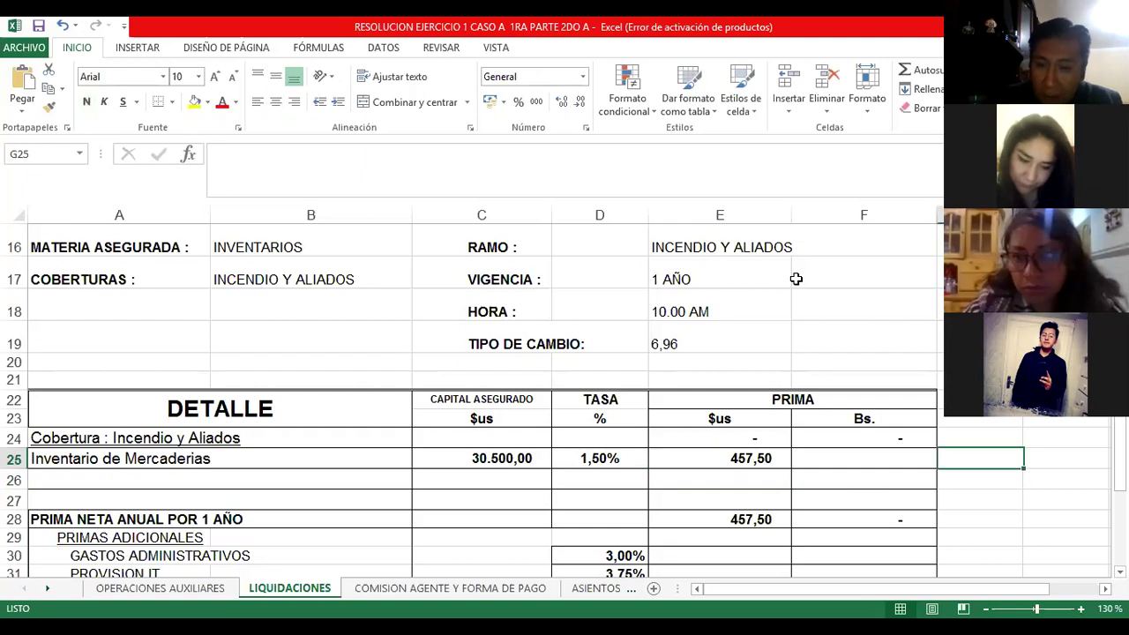
key("Left")
type("+")
key("Left")
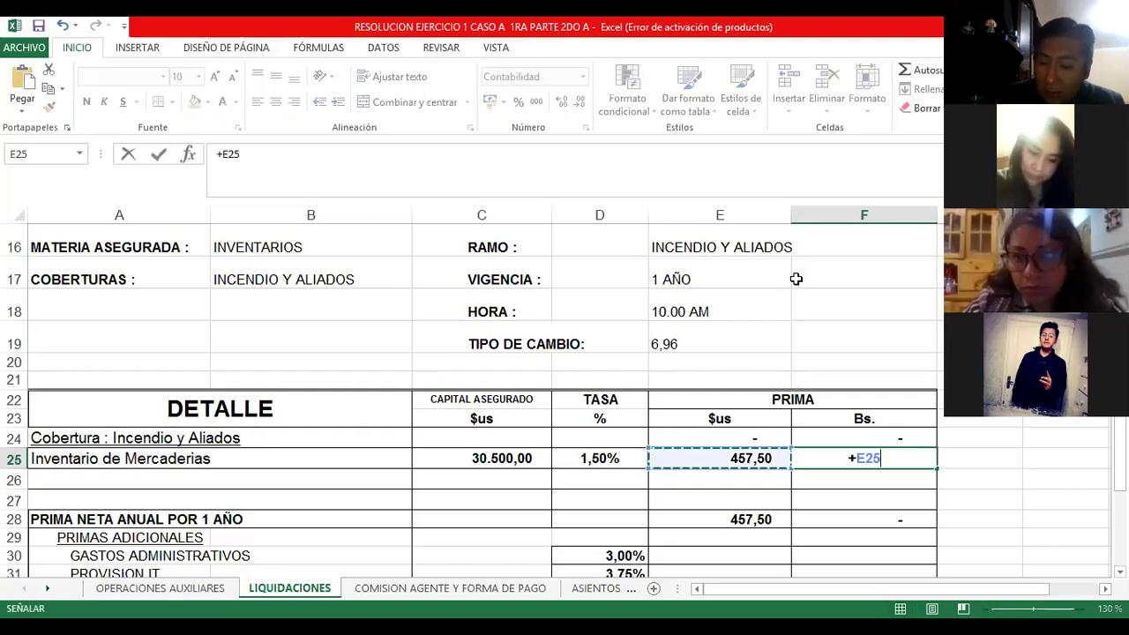
type("*")
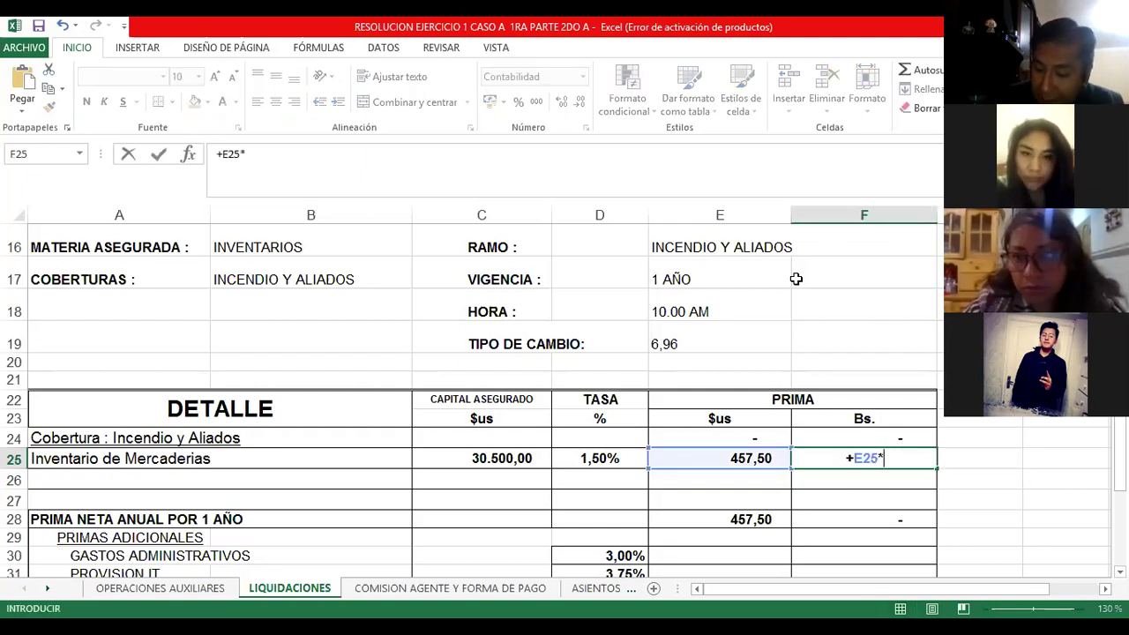
type("6")
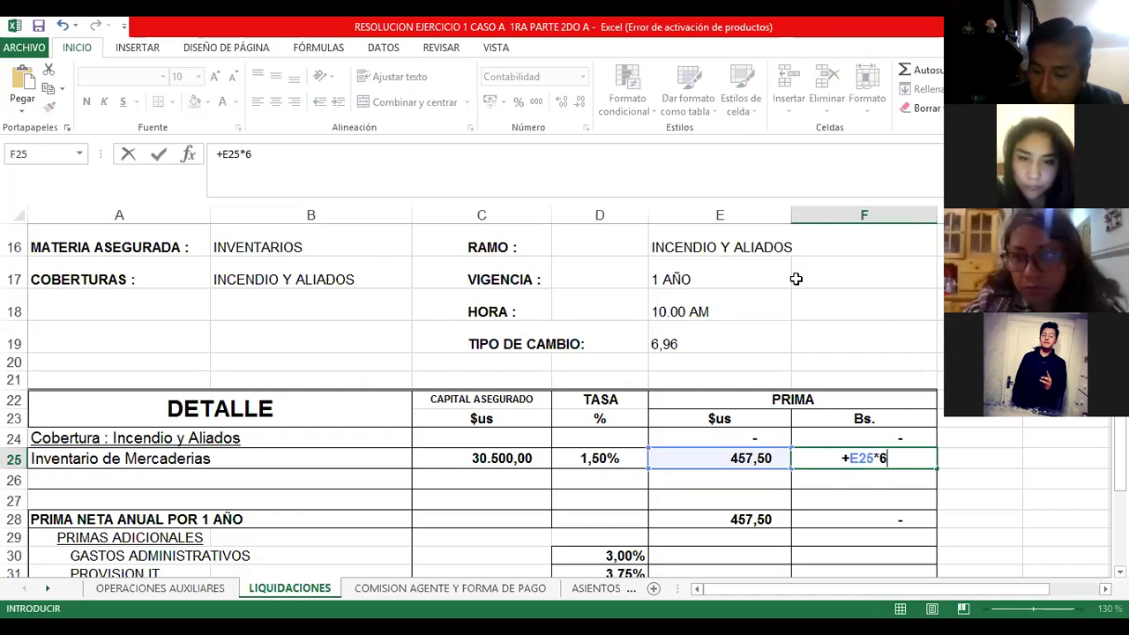
type("9")
key("BackSpace")
type(",96")
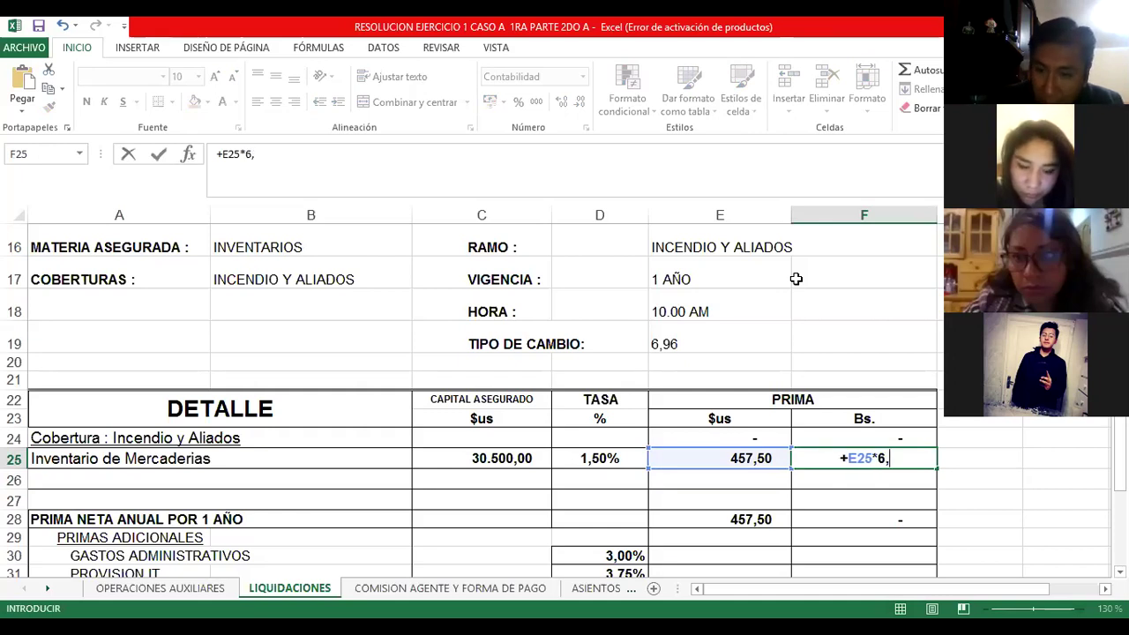
key("ctrl+Return")
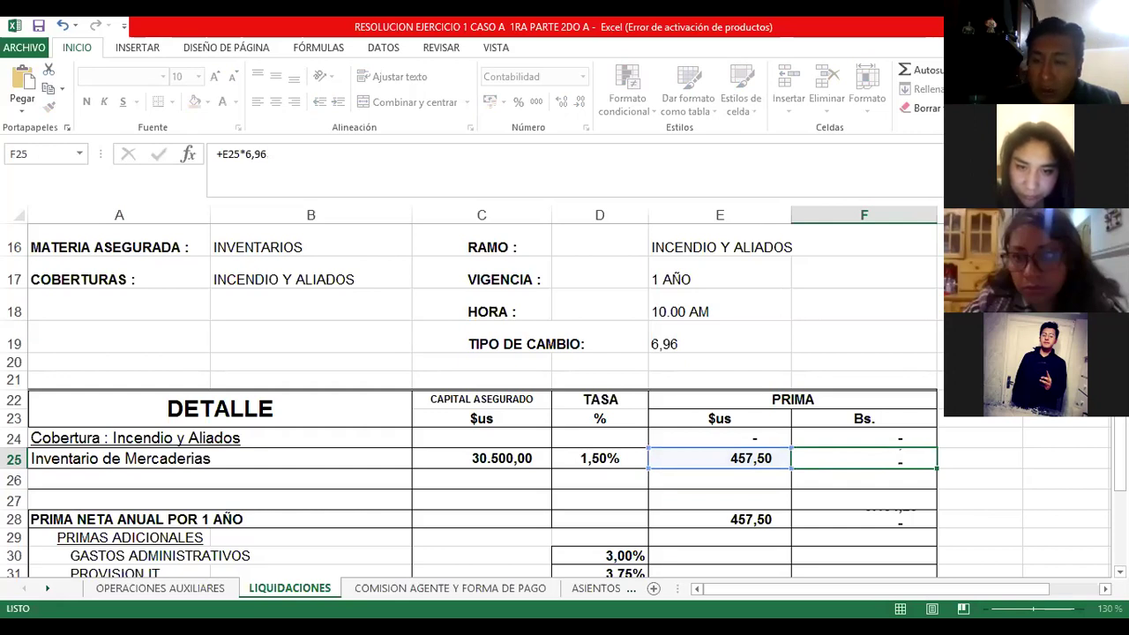
- Review the Inventario de Mercaderias rate and the PRIMA NETA ANUAL POR 1 AÑO row of the detail table
left_click(876, 514)
key("Left")
key("Left")
key("Up")
key("Up")
key("Up")
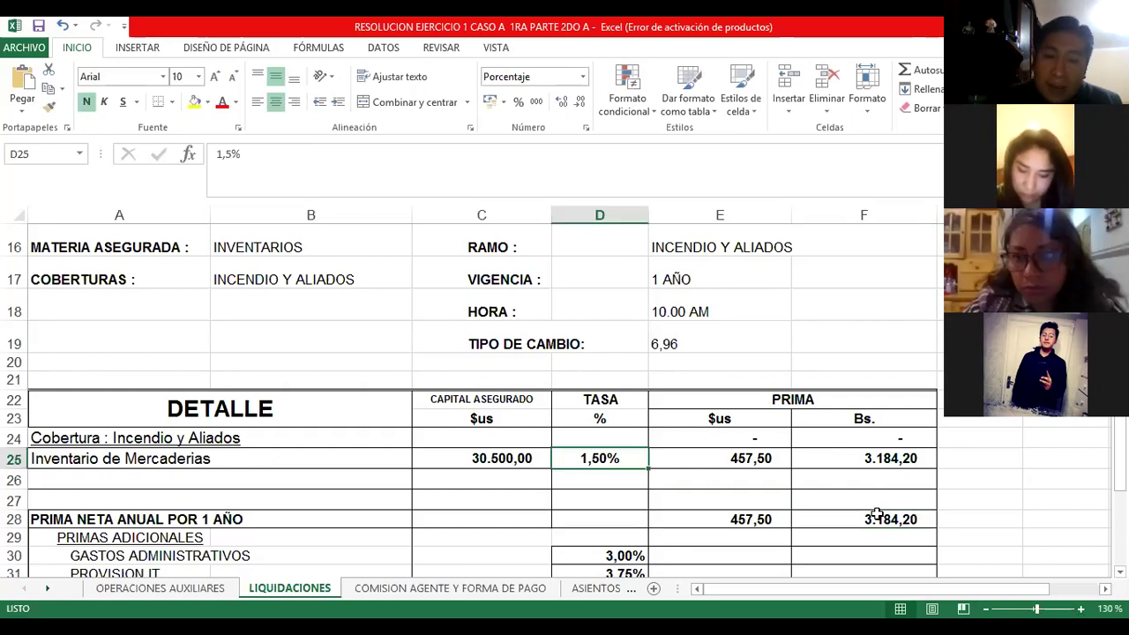
key("Left")
key("Left")
key("Down")
key("Down")
key("Down")
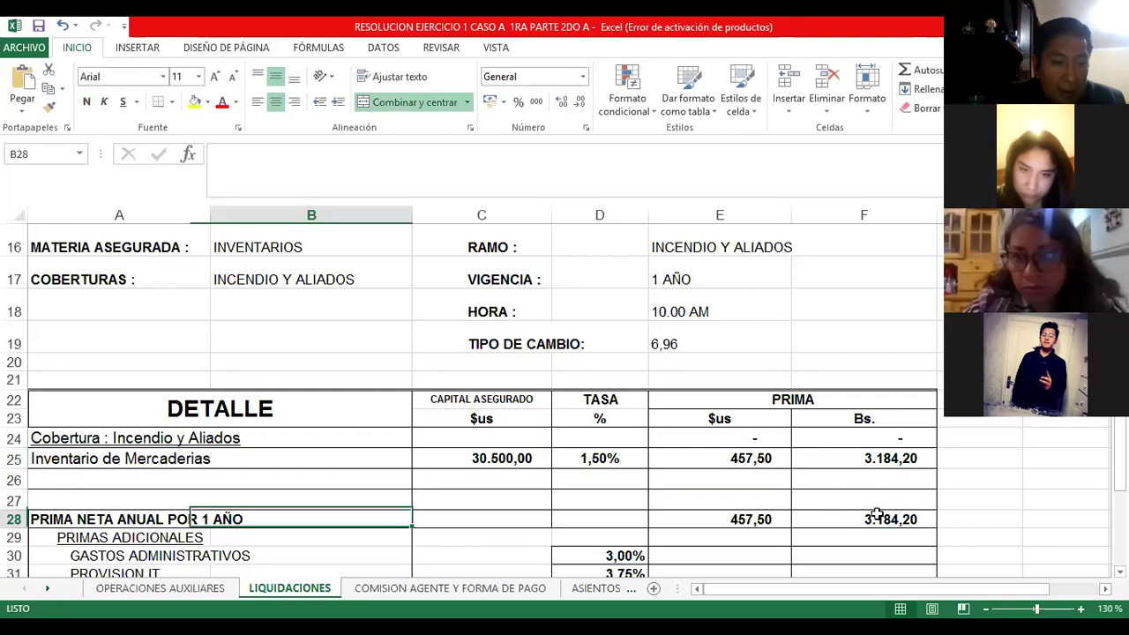
key("Up")
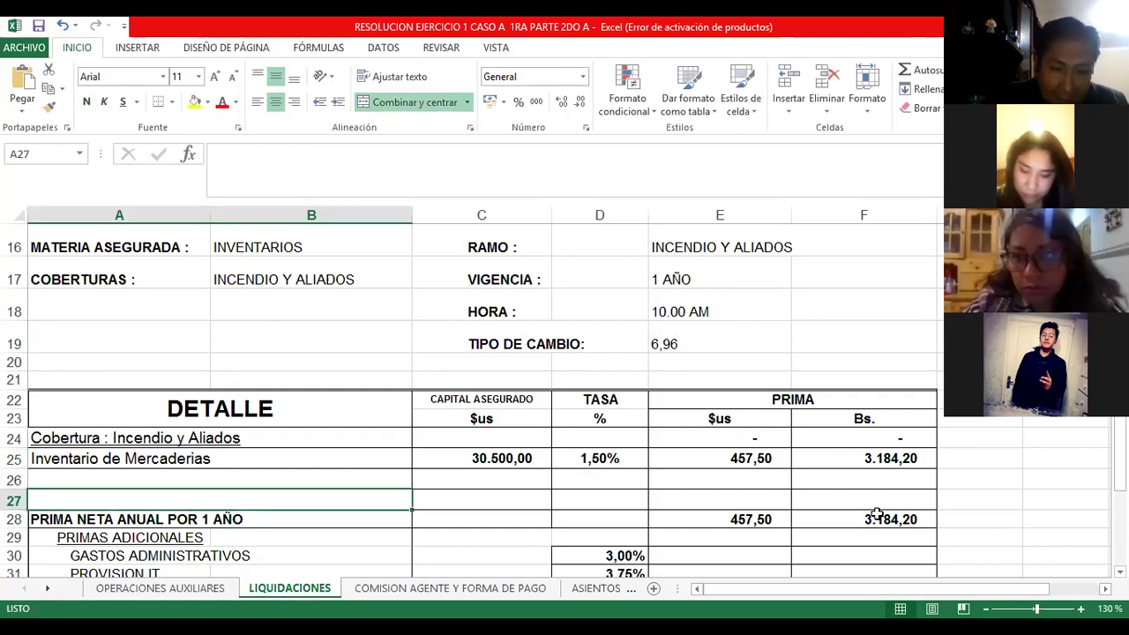
key("Right")
key("Right")
key("Right")
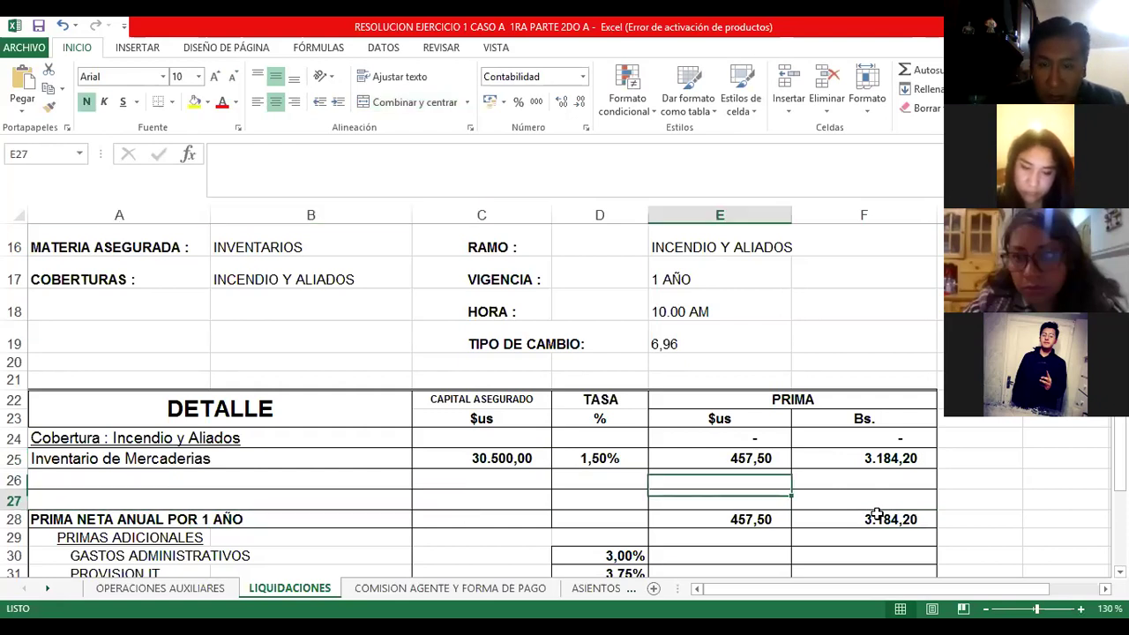
key("Down")
key("Home")
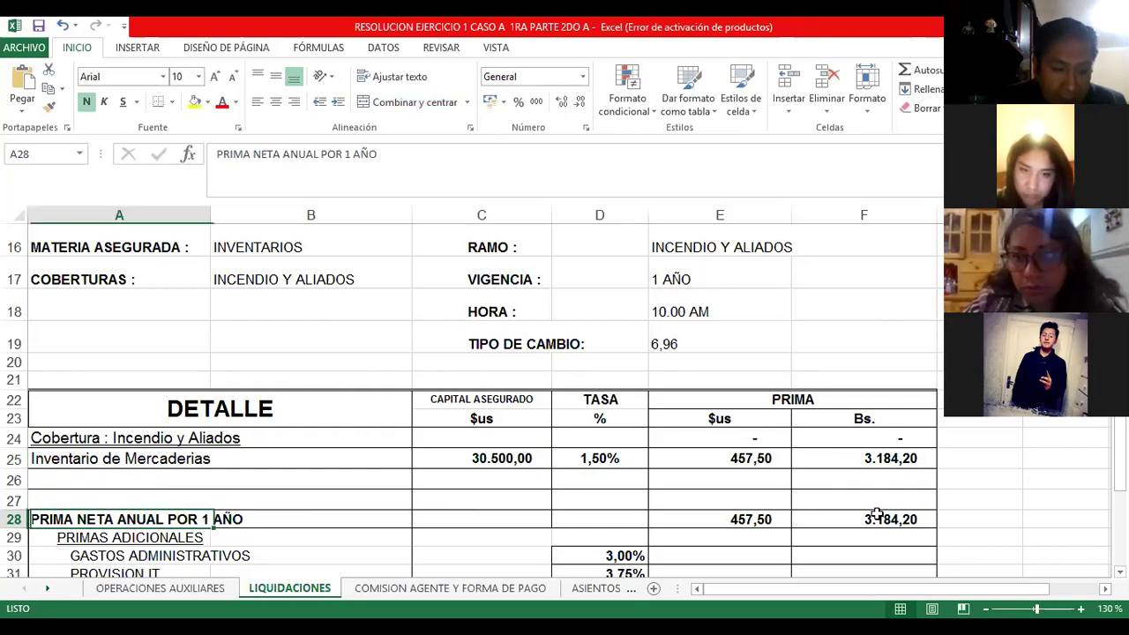
- Inspect the formulas behind the $us and Bs. net annual premium in cells E28 and F28
key("Right")
key("Right")
key("Right")
key("Right")
key("F2")
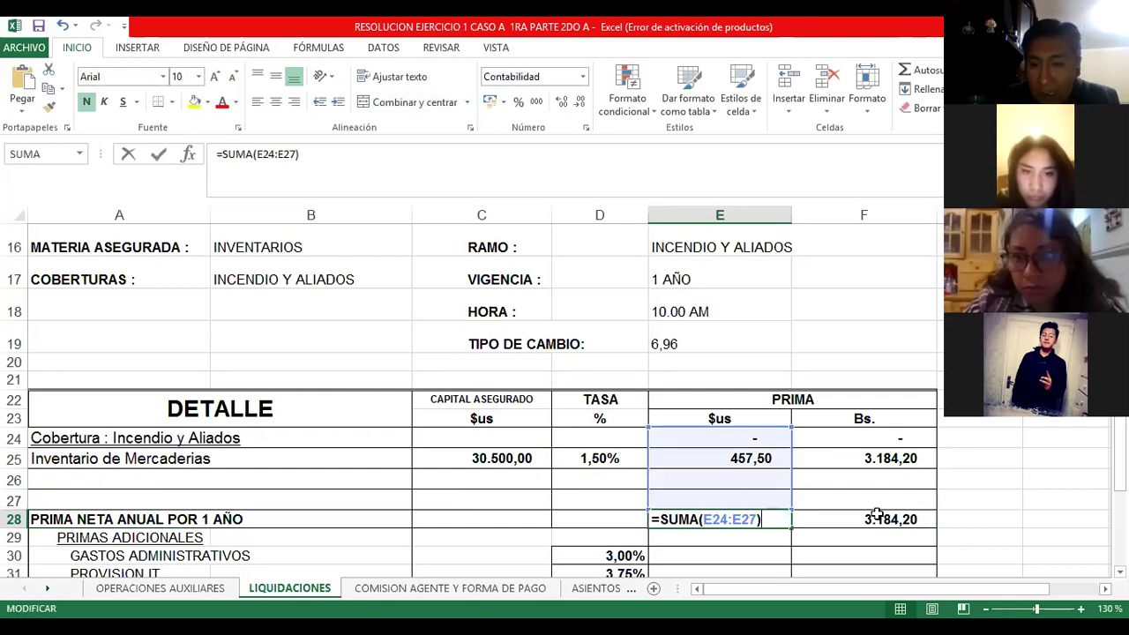
key("Tab")
key("F2")
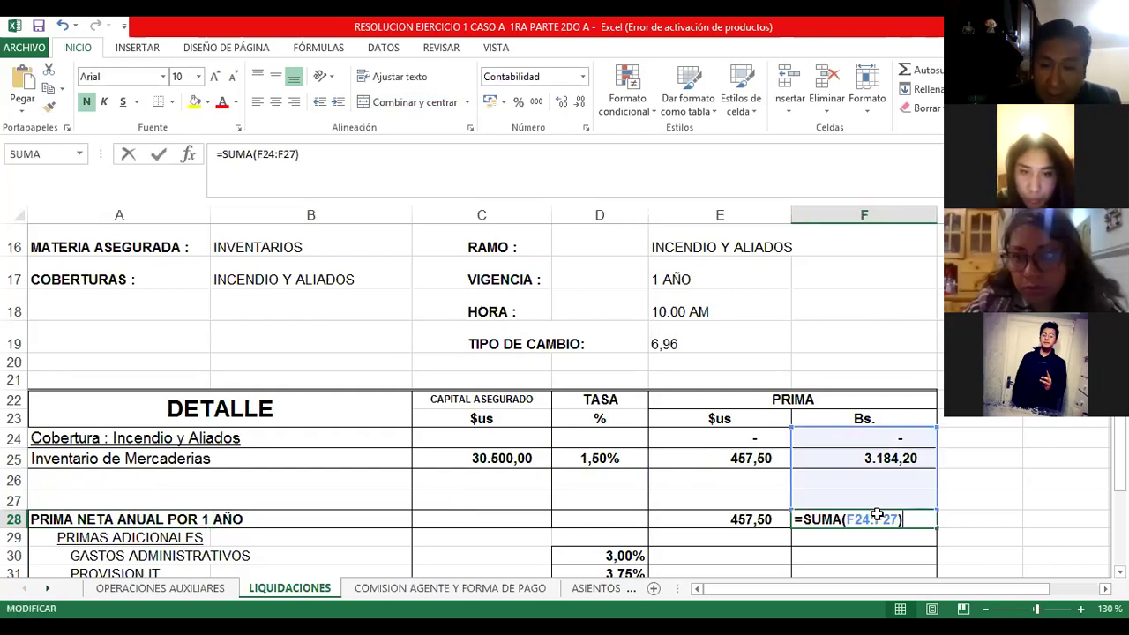
key("shift+Tab")
key("Up")
key("Up")
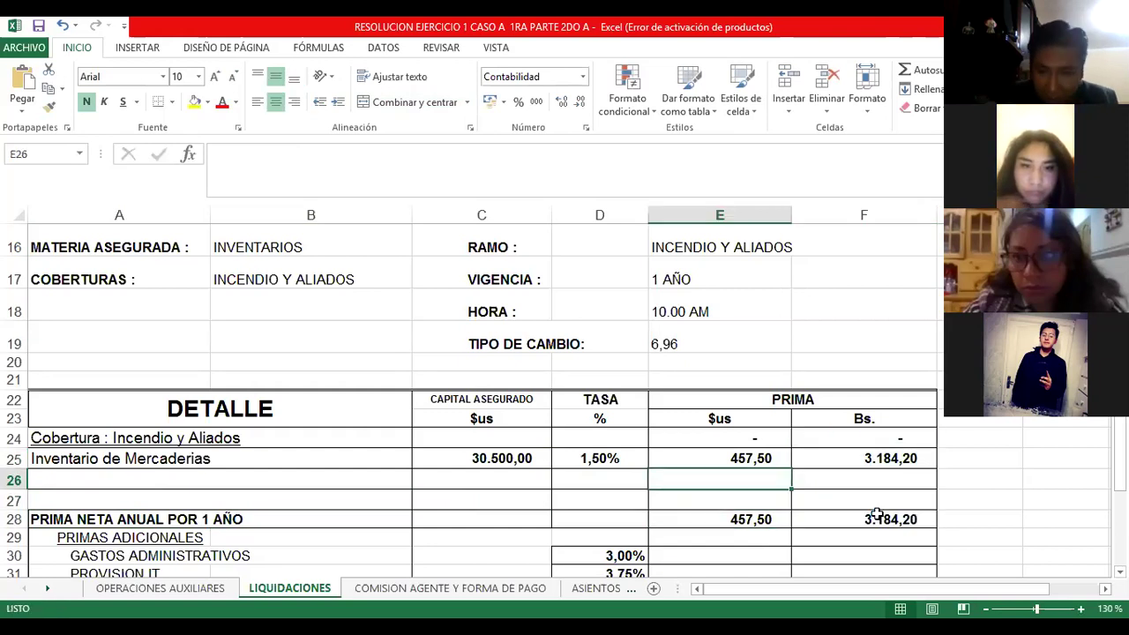
key("Down")
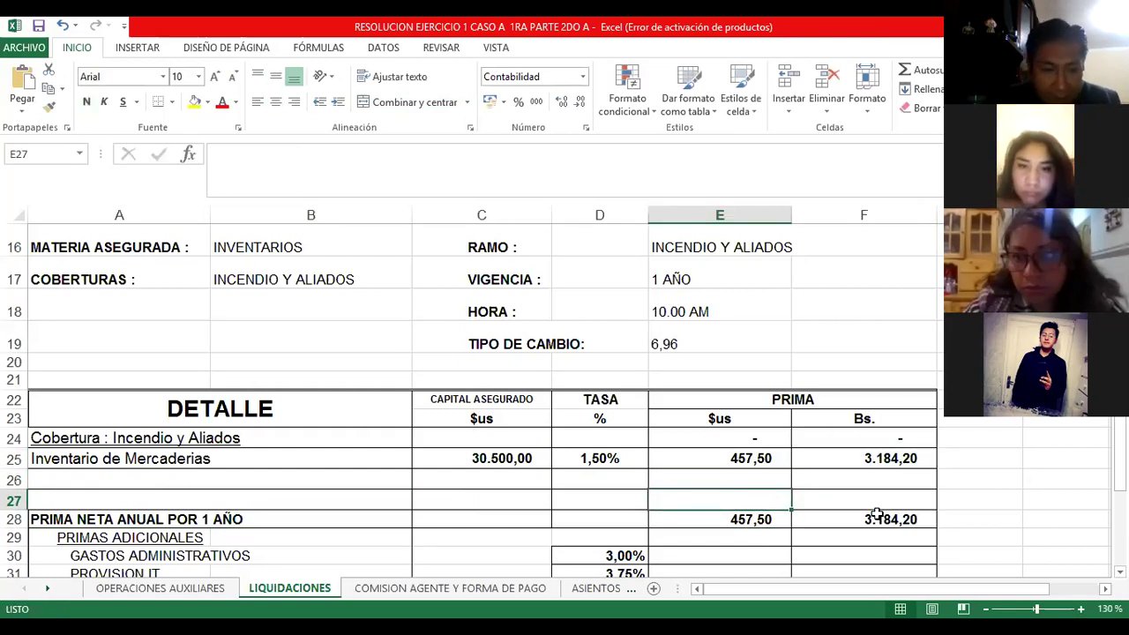
- Go to the PRIMAS ADICIONALES heading in A29 and save the workbook
key("Down")
key("Left")
key("Left")
key("Down")
key("Left")
key("Left")
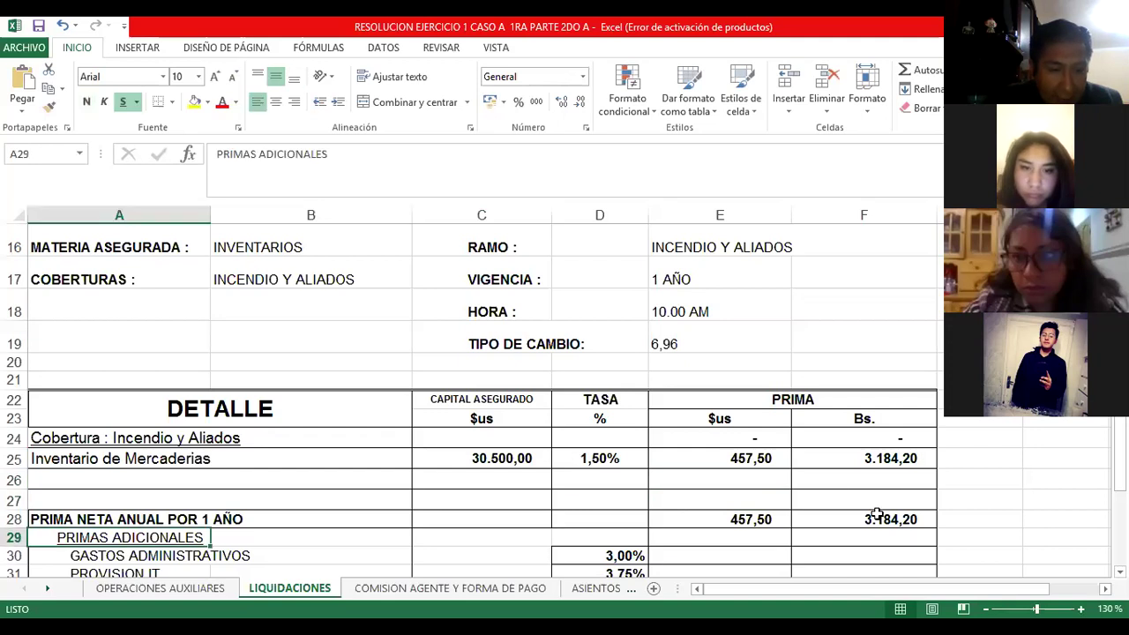
key("Down")
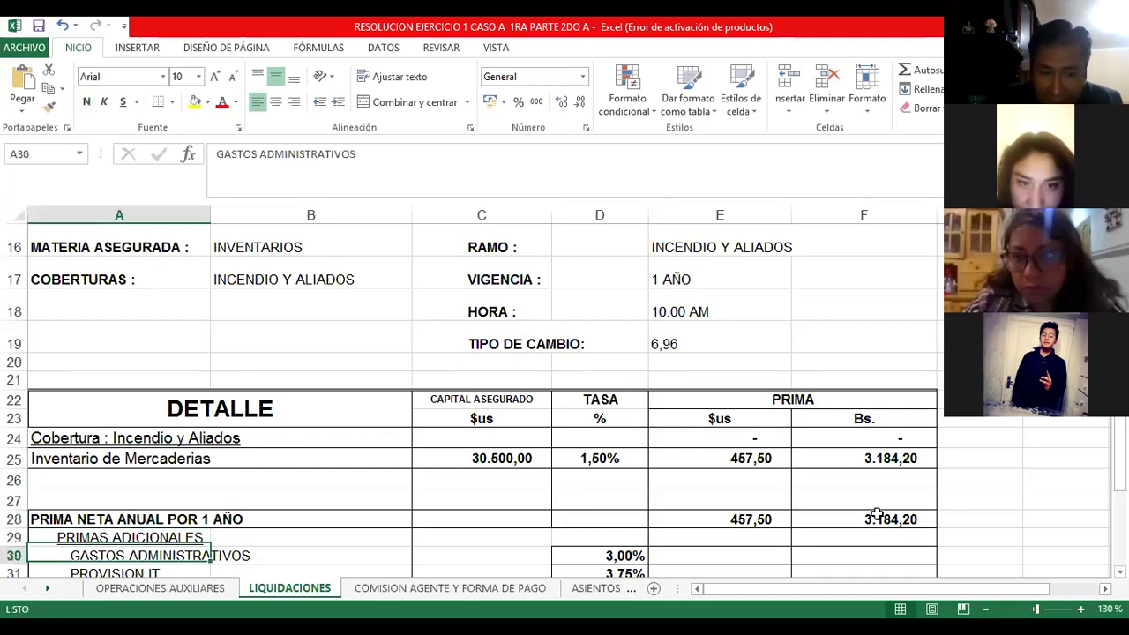
key("Up")
scroll(877, 514, "down", 1)
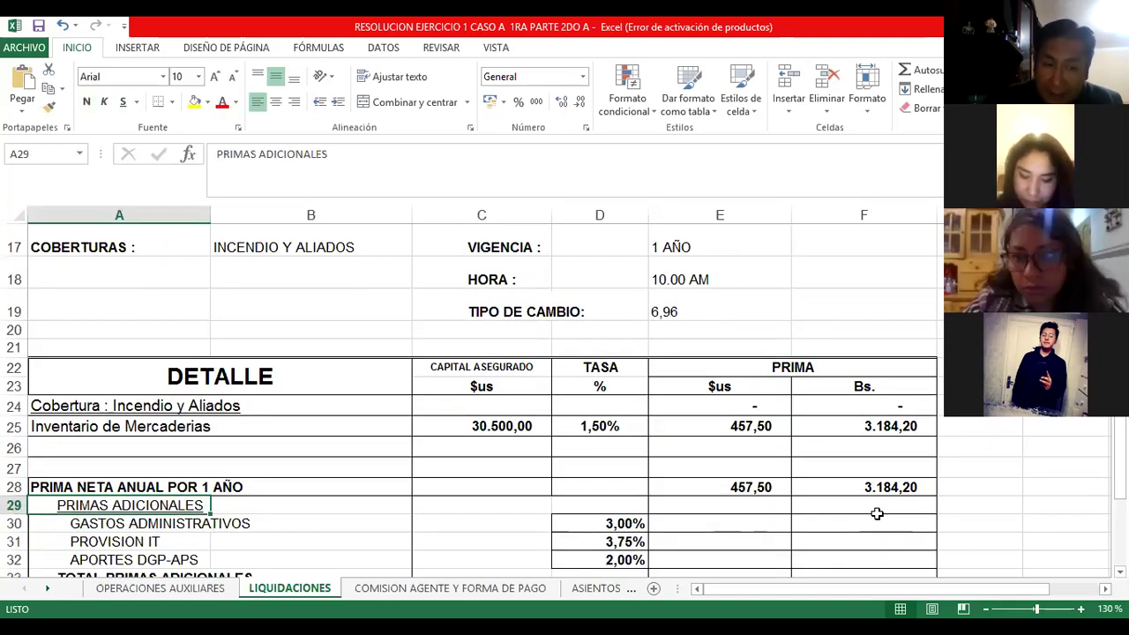
key("ctrl+s")
- Examine the rates of the additional premiums GASTOS ADMINISTRATIVOS, PROVISION IT and APORTES DGP-APS in rows 30 to 32
key("Down")
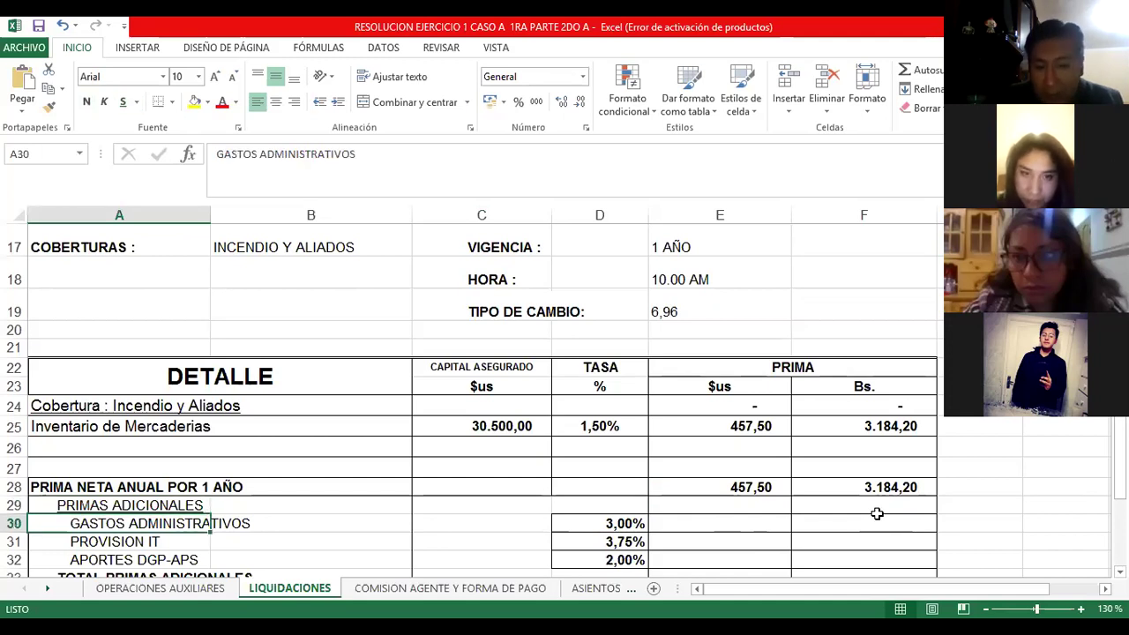
key("Right")
key("Right")
key("Right")
key("Down")
key("Left")
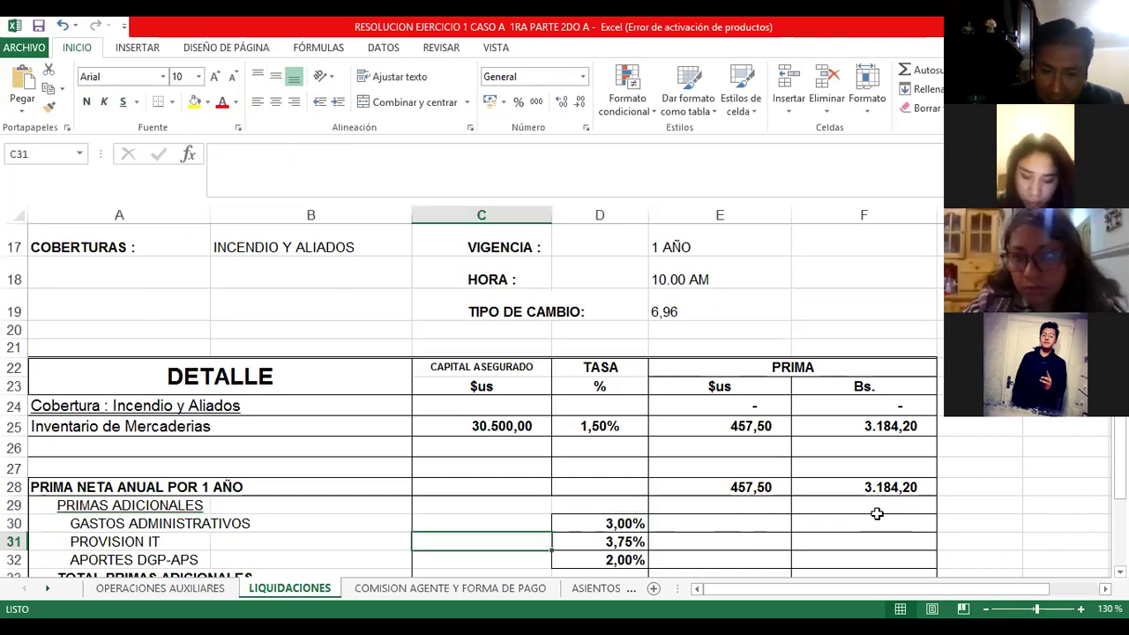
key("Down")
key("Left")
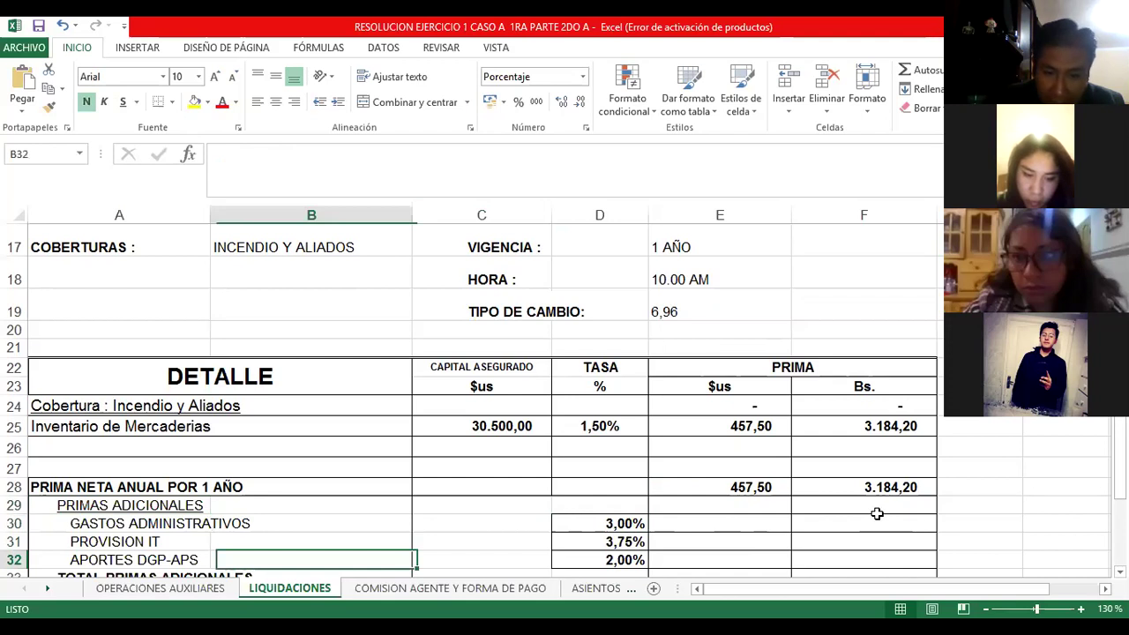
key("Up")
key("Right")
key("Right")
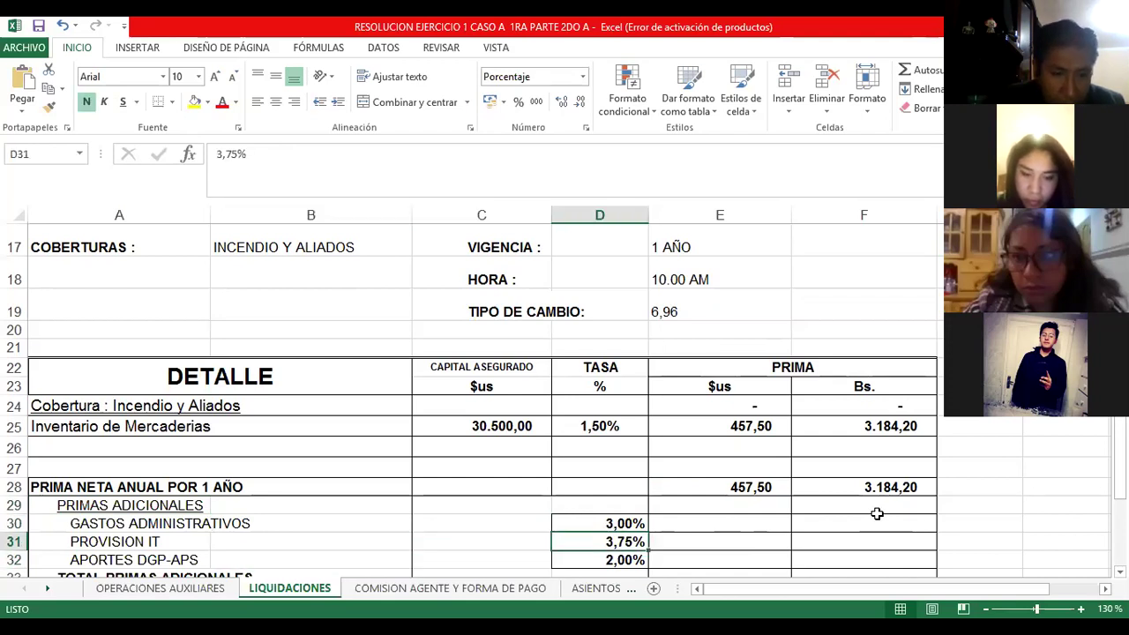
key("Left")
key("Left")
key("Right")
key("Right")
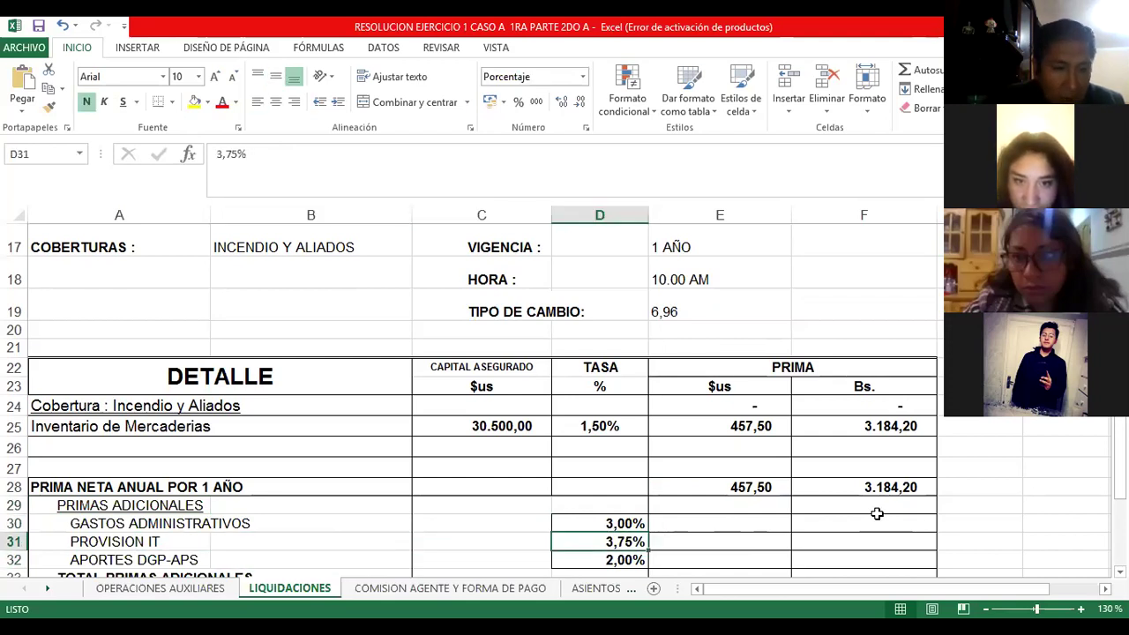
key("Down")
key("Left")
key("Left")
key("Left")
key("Right")
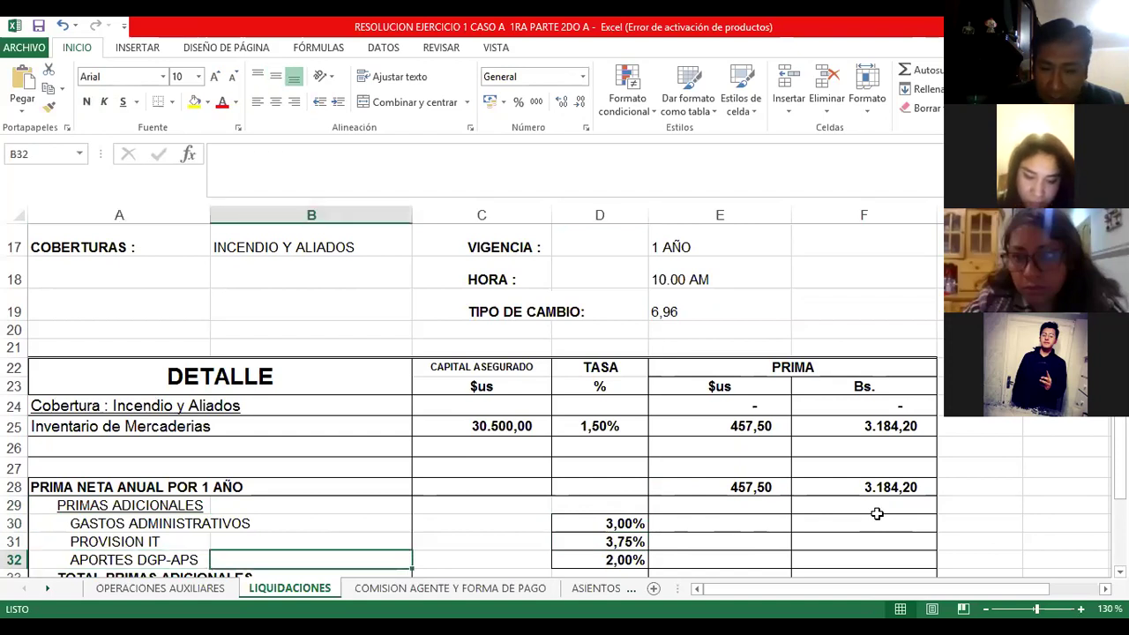
key("Right")
key("Right")
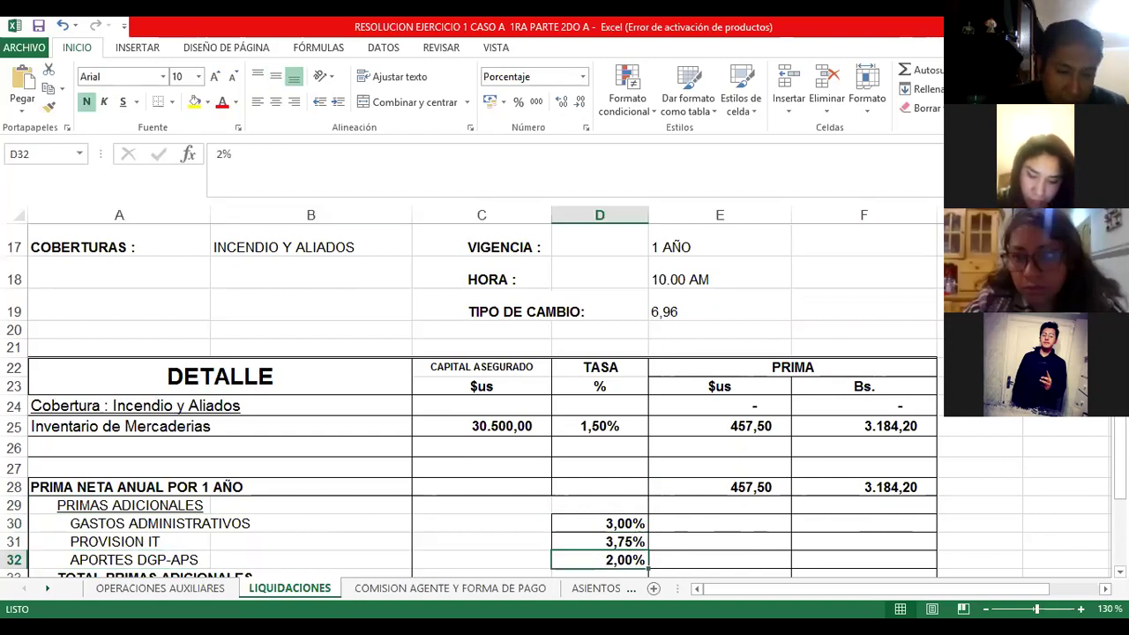
- Go to the APORTE A LA APS -DGP heading in A13 of the OPERACIONES AUXILIARES sheet
left_click(202, 595)
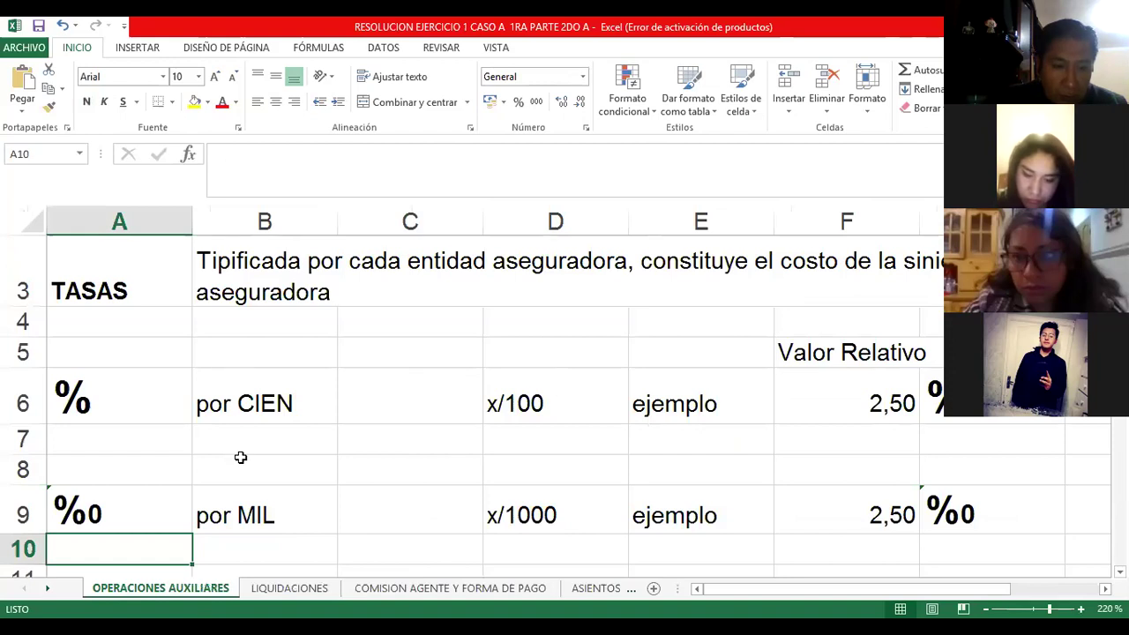
scroll(176, 325, "down", 3)
left_click(82, 281)
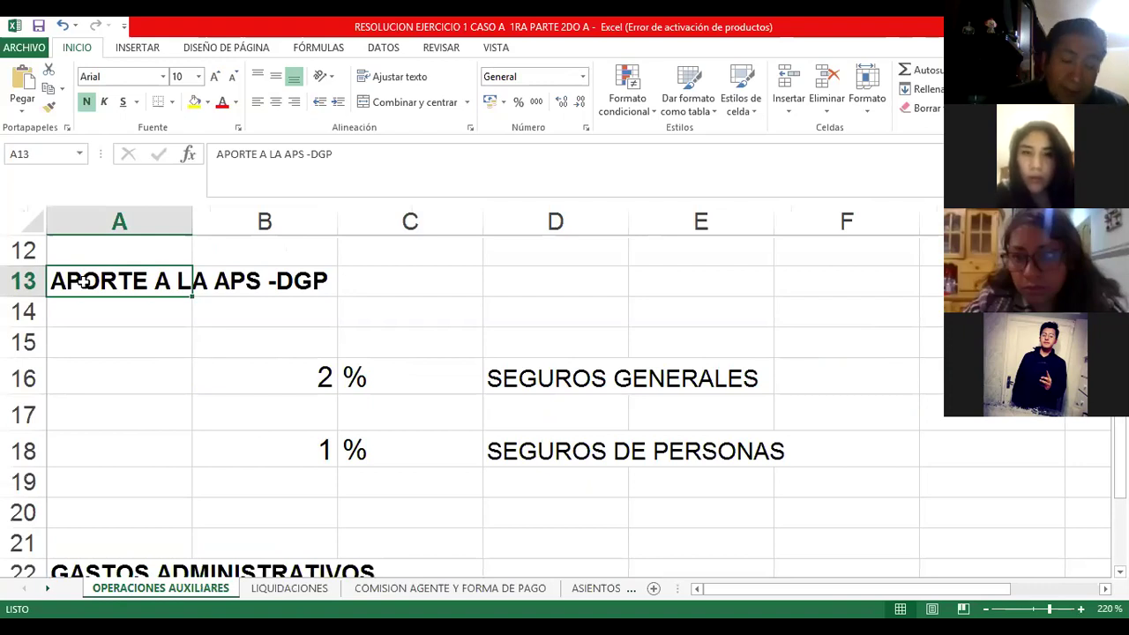
key("Return")
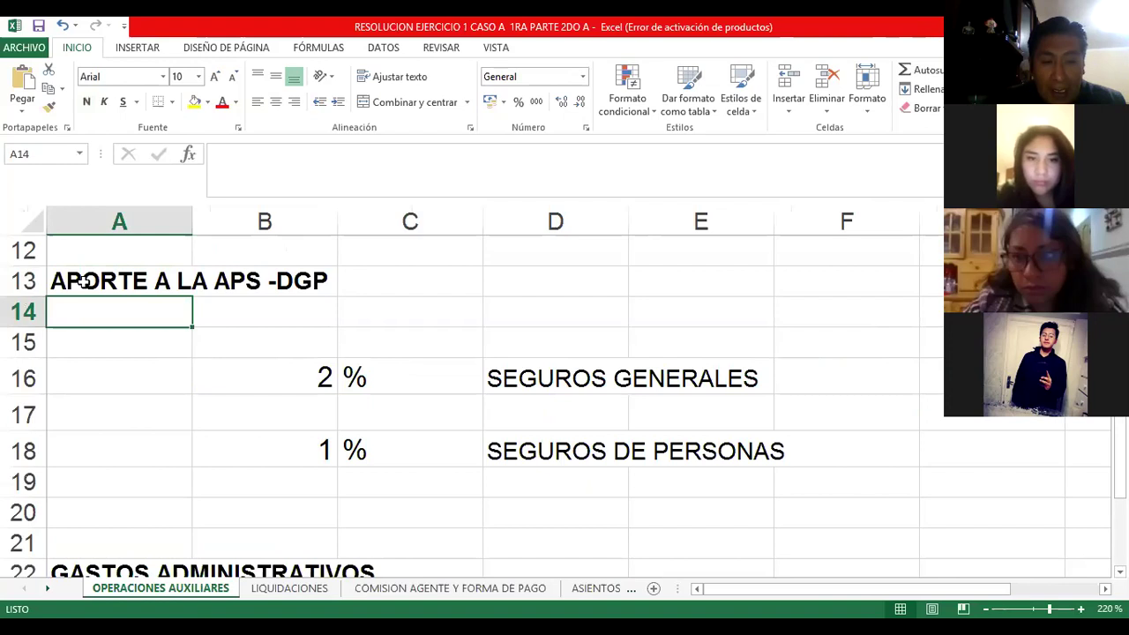
- Compare the APS-DGP contribution rates of SEGUROS GENERALES and SEGUROS DE PERSONAS in rows 16 and 18
key("Down")
key("Down")
key("Right")
key("Right")
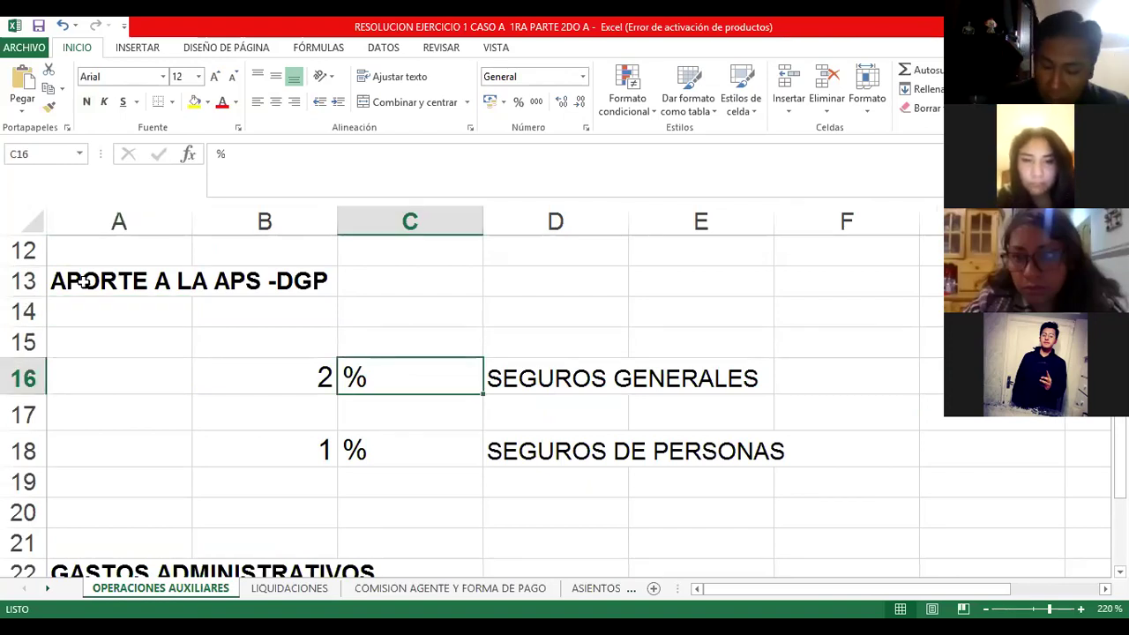
key("Right")
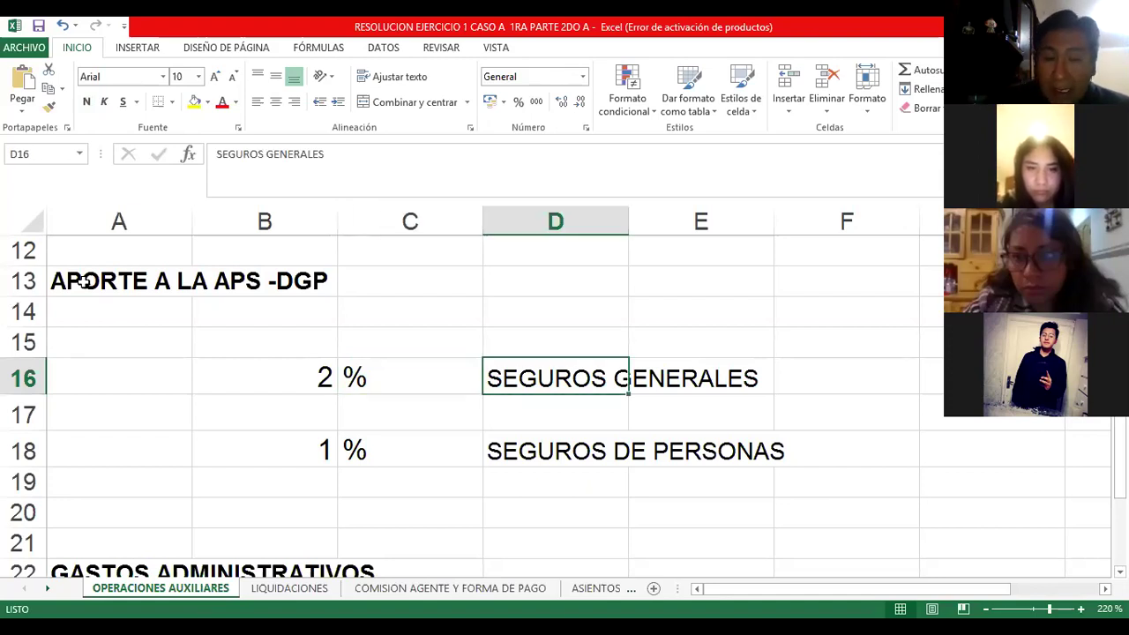
key("Left")
key("Left")
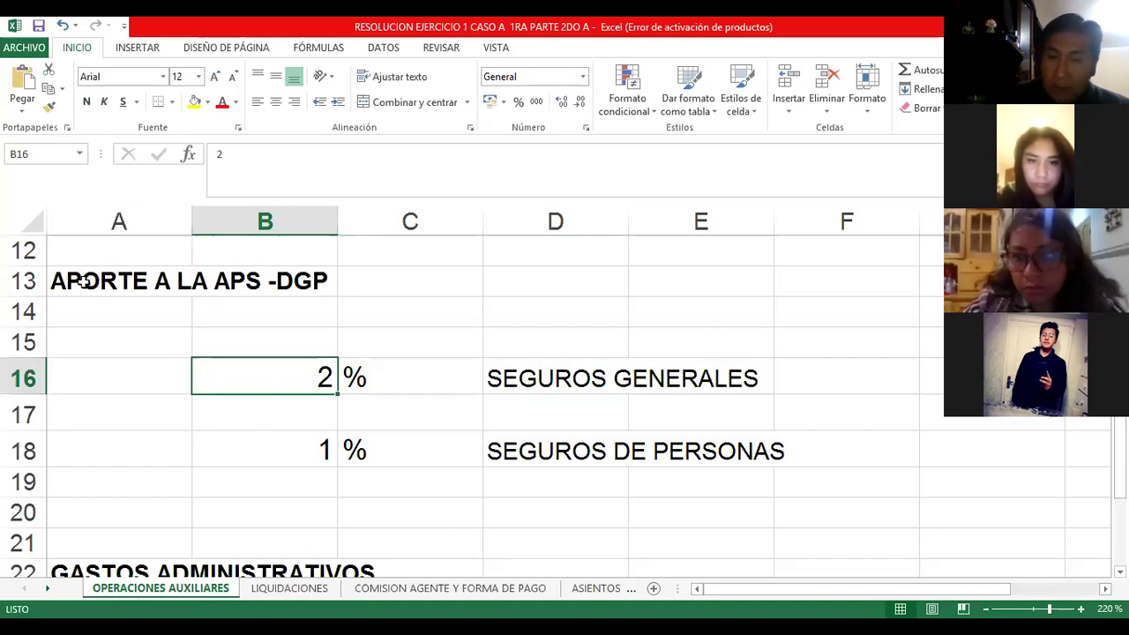
key("Right")
key("Right")
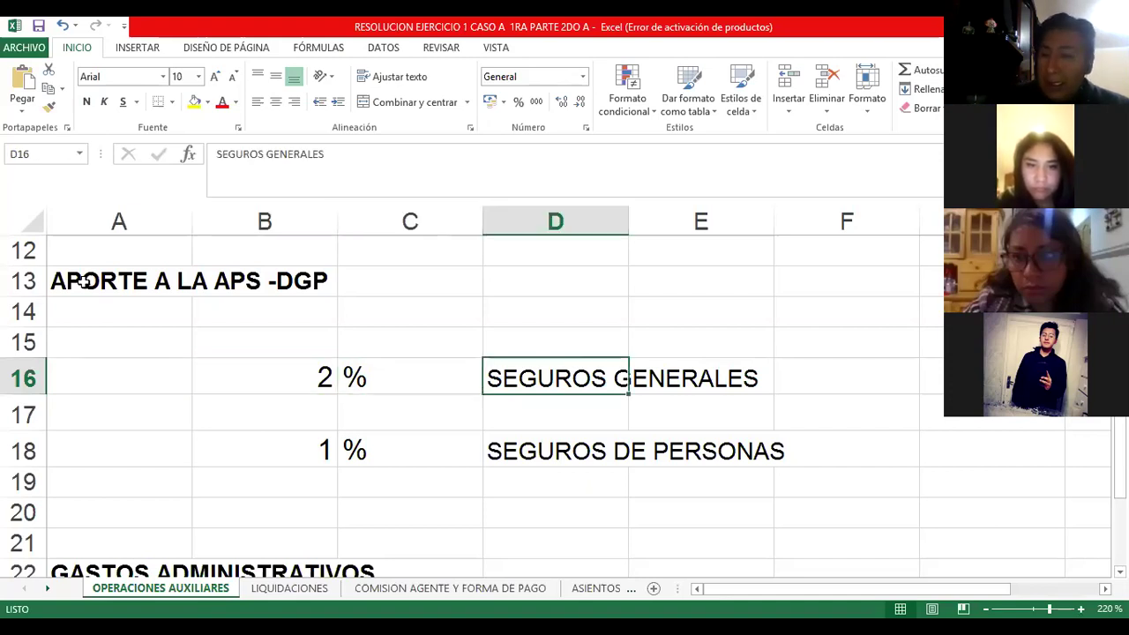
key("Down")
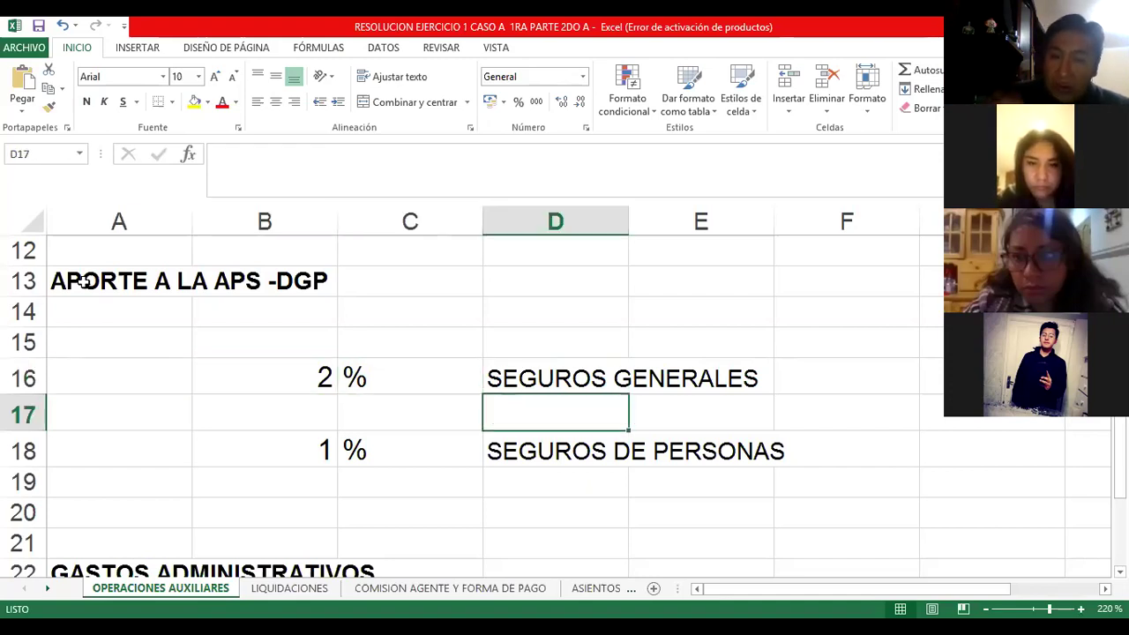
key("Down")
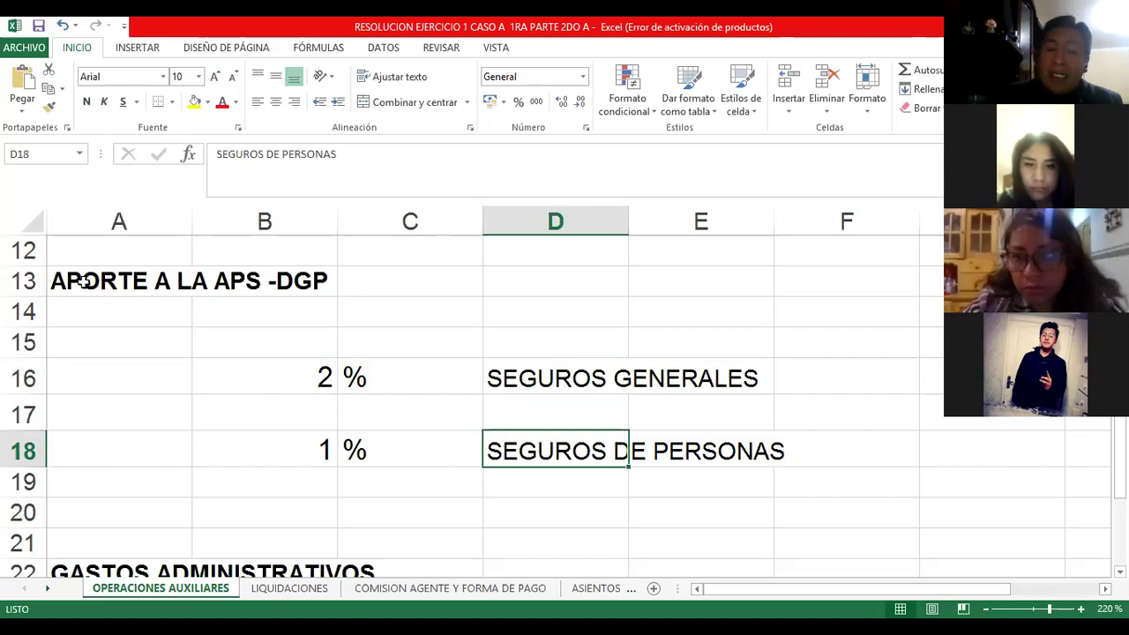
key("Left")
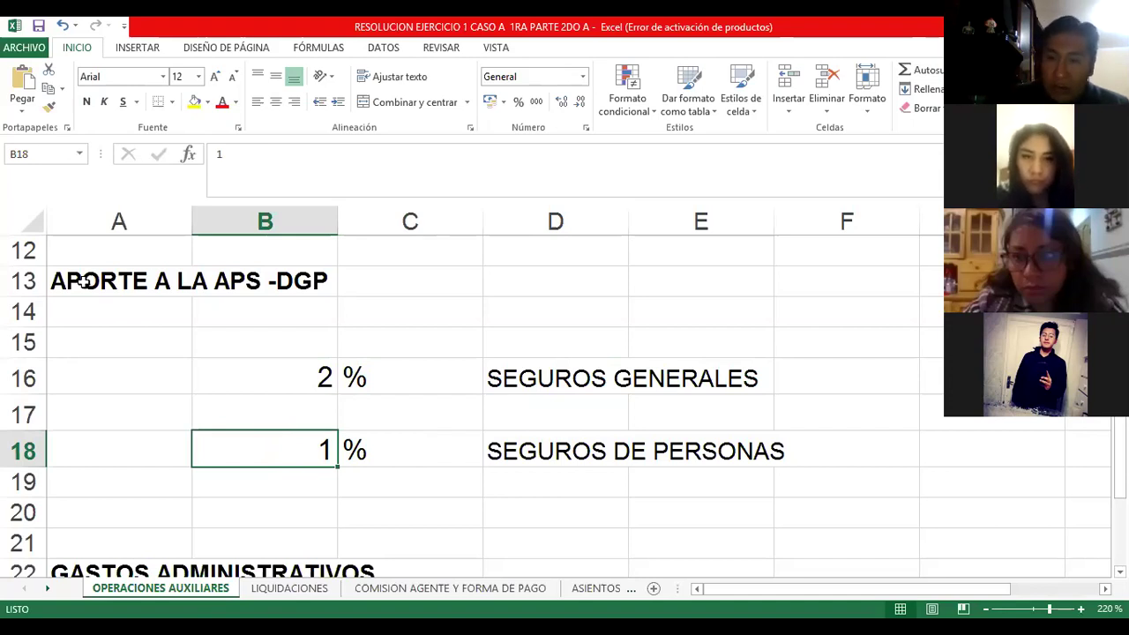
- Highlight the SEGUROS GENERALES rate row, cells B16 to E16, with a yellow fill
key("Up")
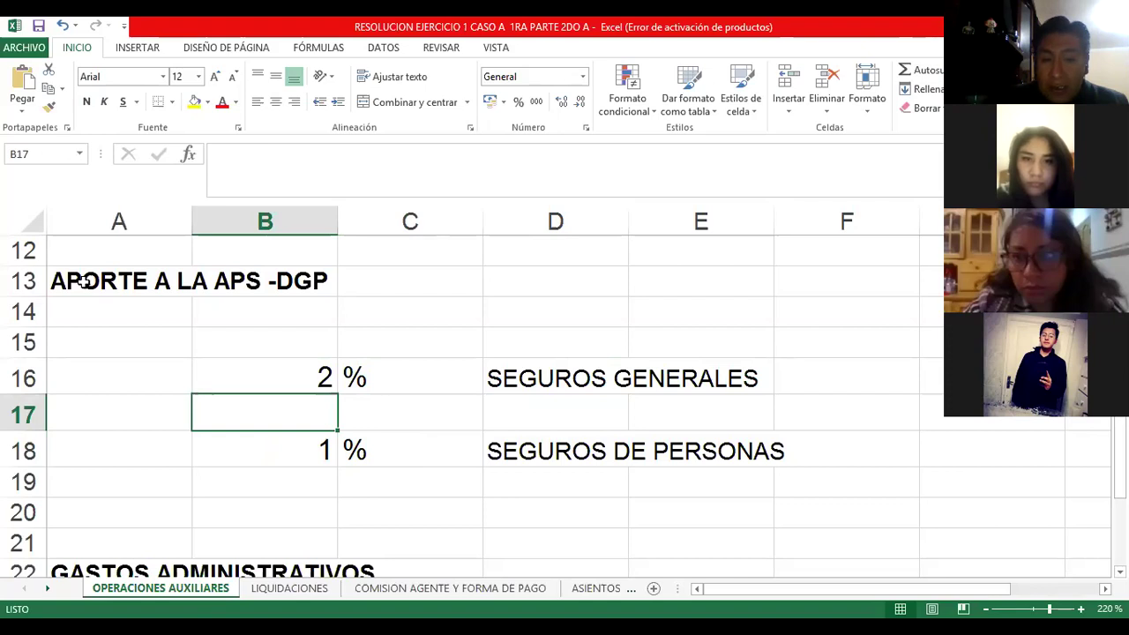
key("Up")
key("Right")
key("Left")
key("shift+Right")
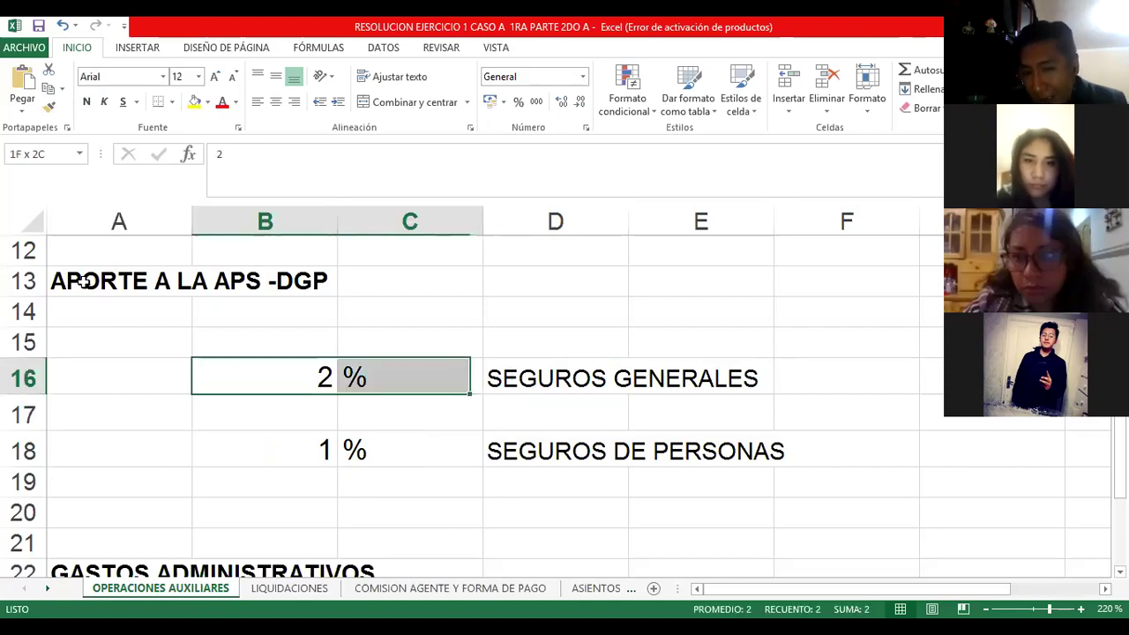
key("shift+Right")
key("shift+Right")
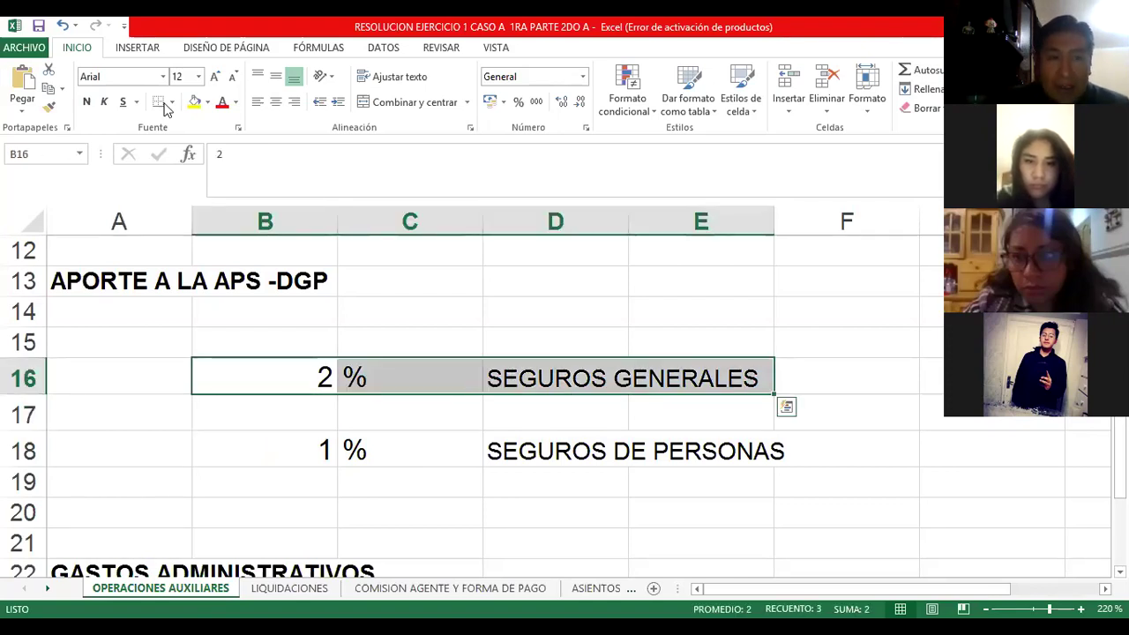
left_click(194, 103)
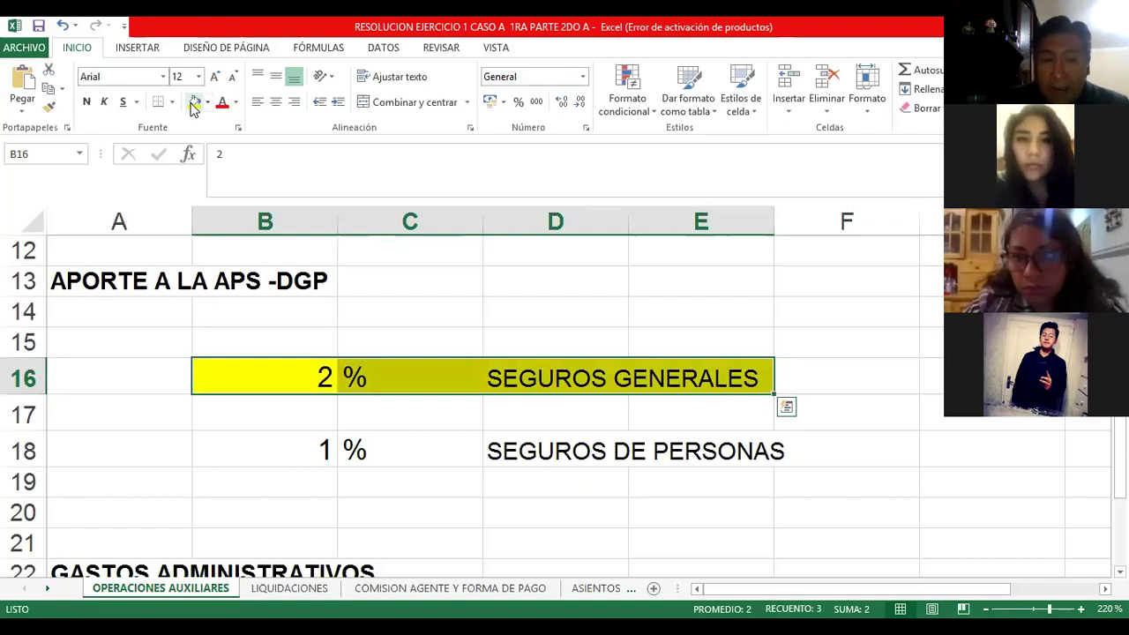
key("Down")
key("Up")
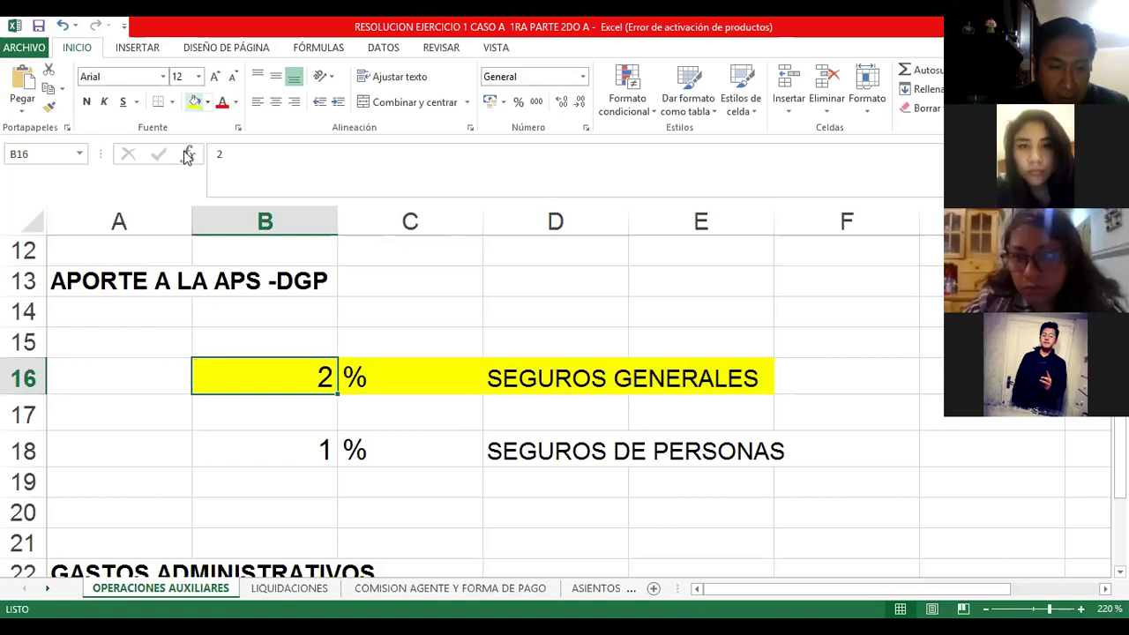
- Examine the GASTOS ADMINISTRATIVOS percentage range in row 24 and its average rate in D26
scroll(296, 334, "down", 3)
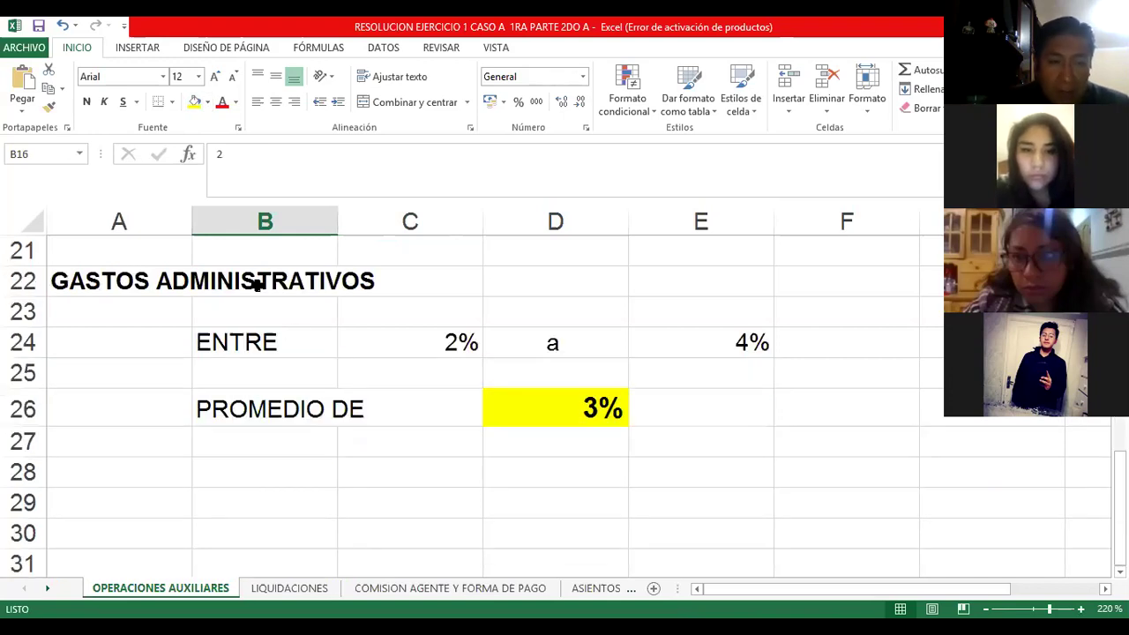
left_click(255, 282)
key("Down")
key("Down")
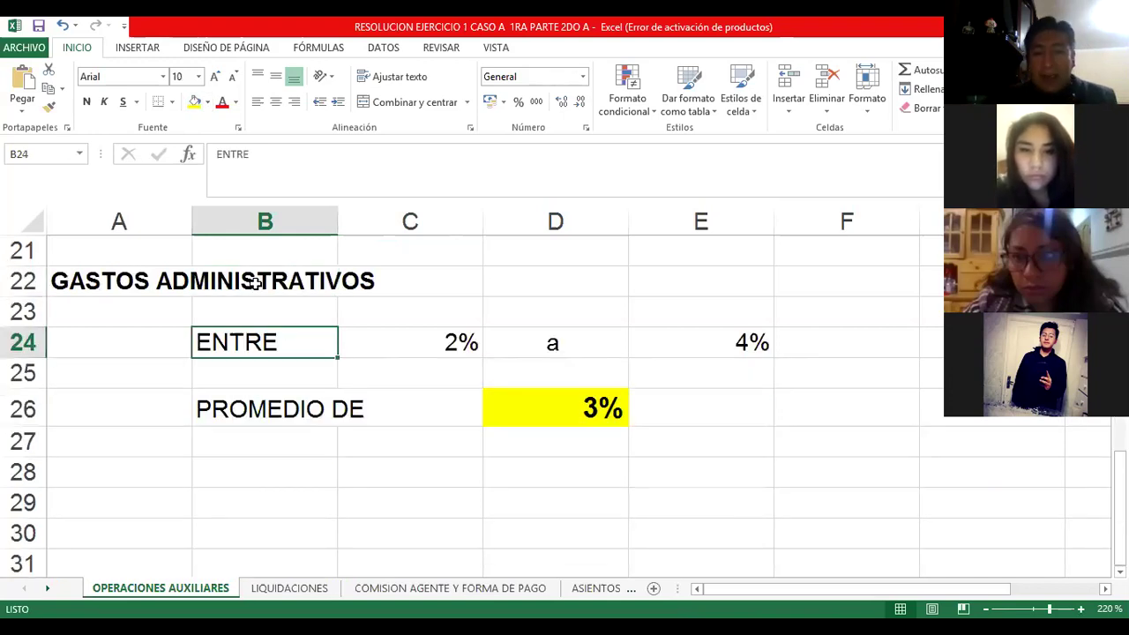
key("Right")
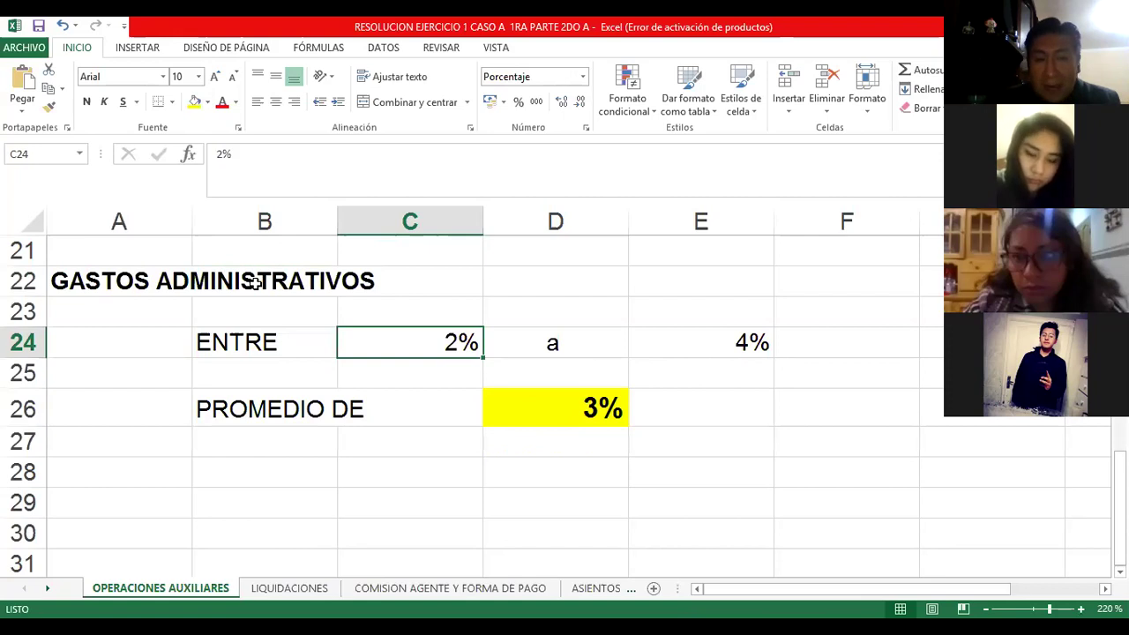
key("Return")
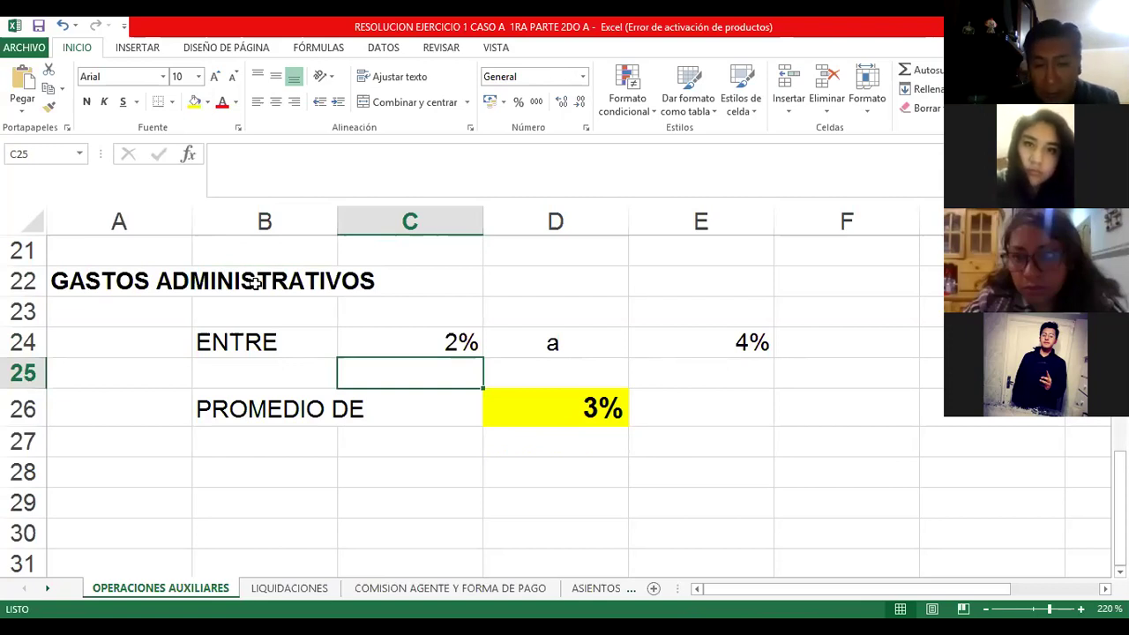
key("Right")
key("Down")
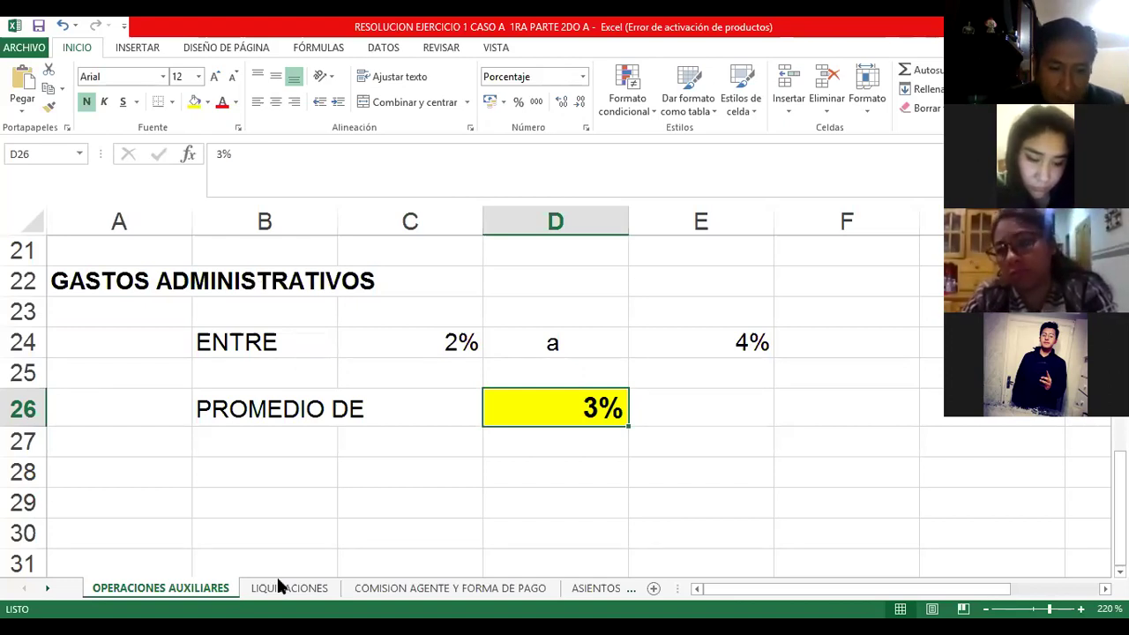
- Return to the LIQUIDACIONES sheet and check the PROVISION IT rate in D31
key("ctrl+Page_Down")
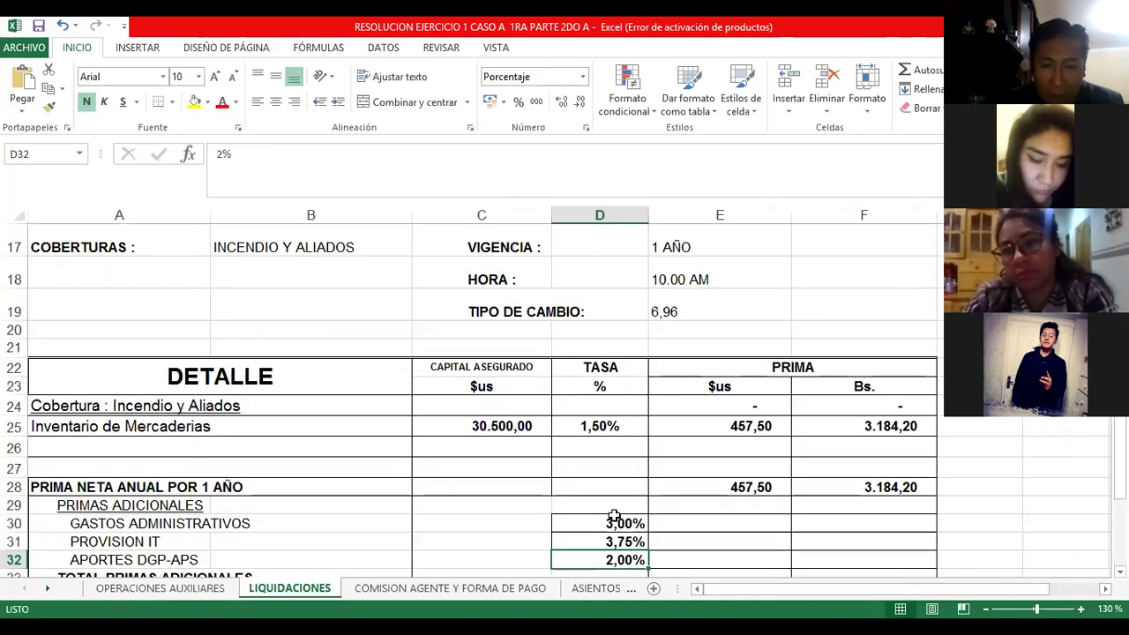
key("Down")
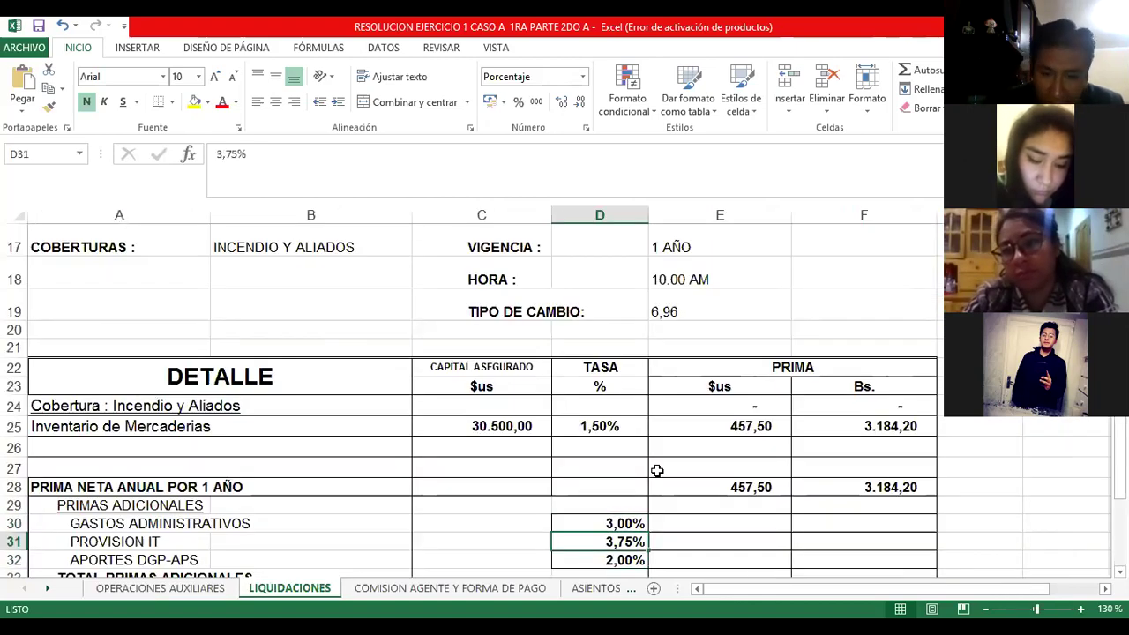
key("Home")
key("Right")
key("Right")
key("Right")
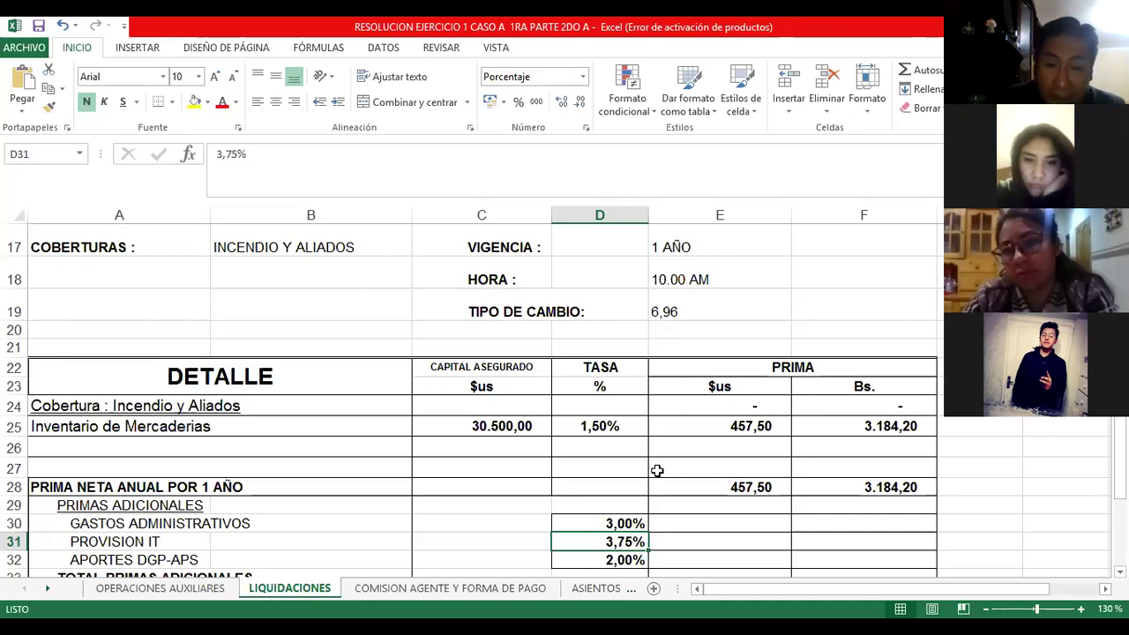
- Calculate the $us GASTOS ADMINISTRATIVOS premium in E30 with the formula +E28*D30
key("Right")
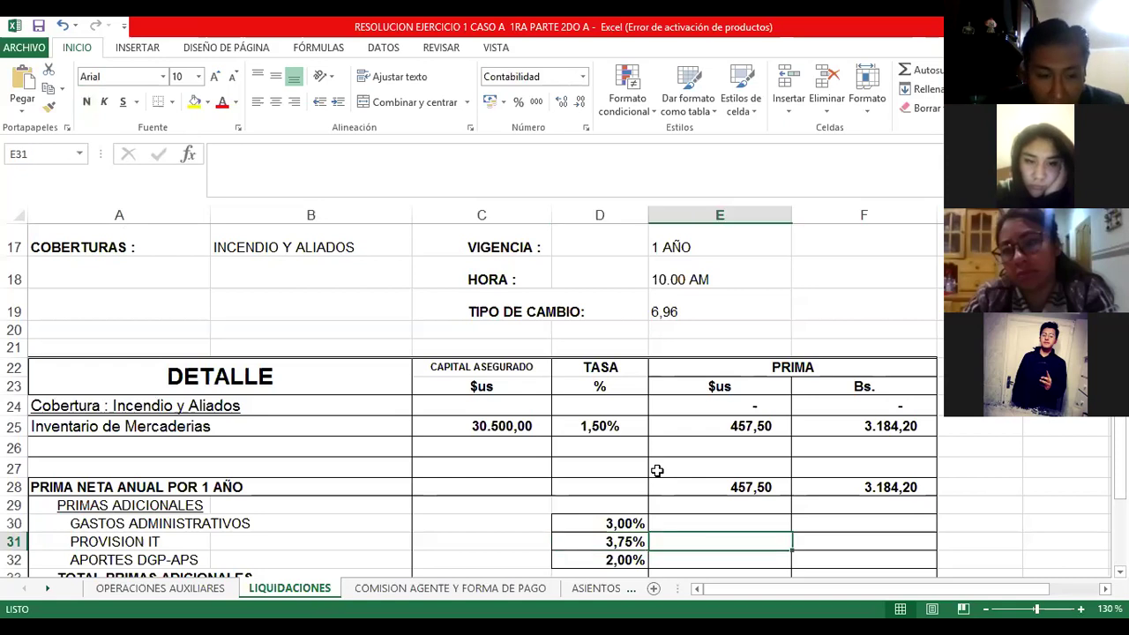
key("Down")
key("Down")
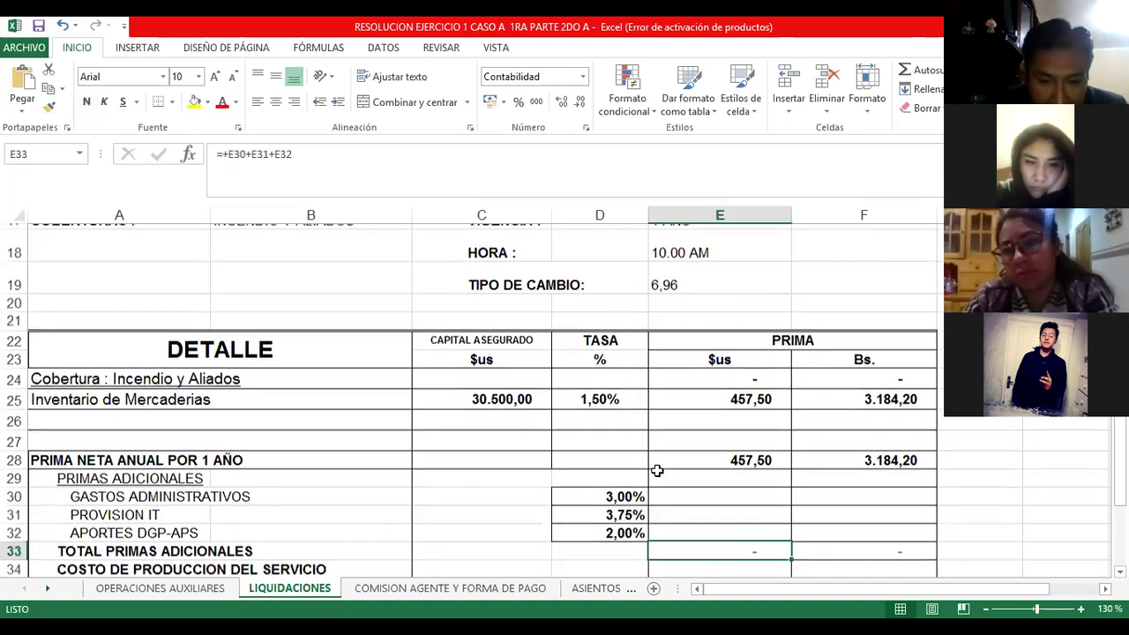
left_click(657, 471)
key("Down")
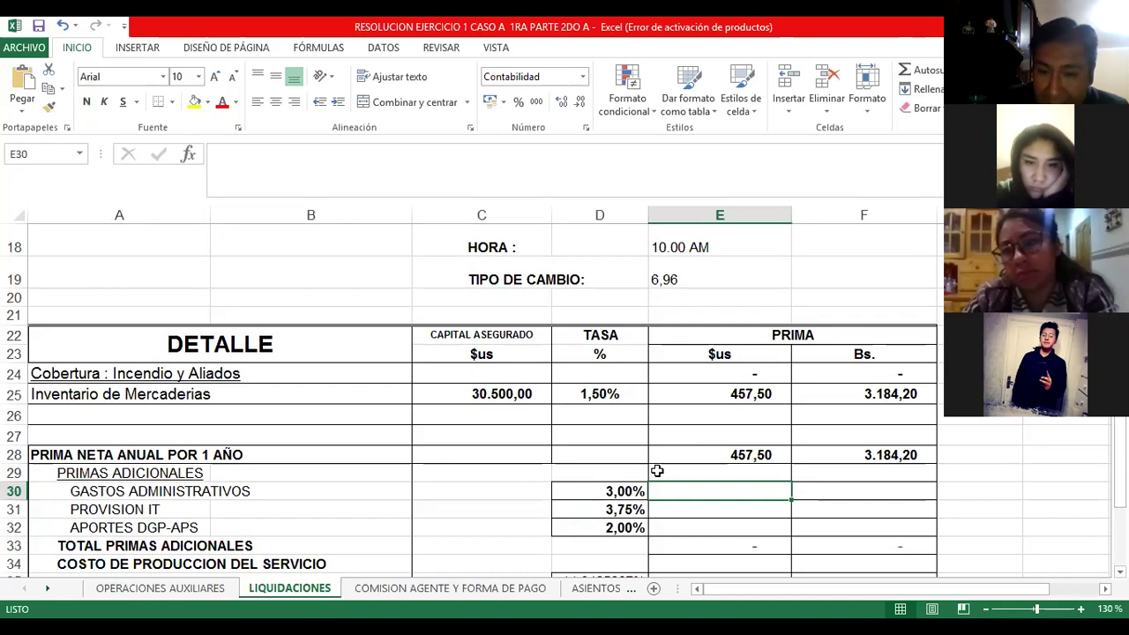
type("+")
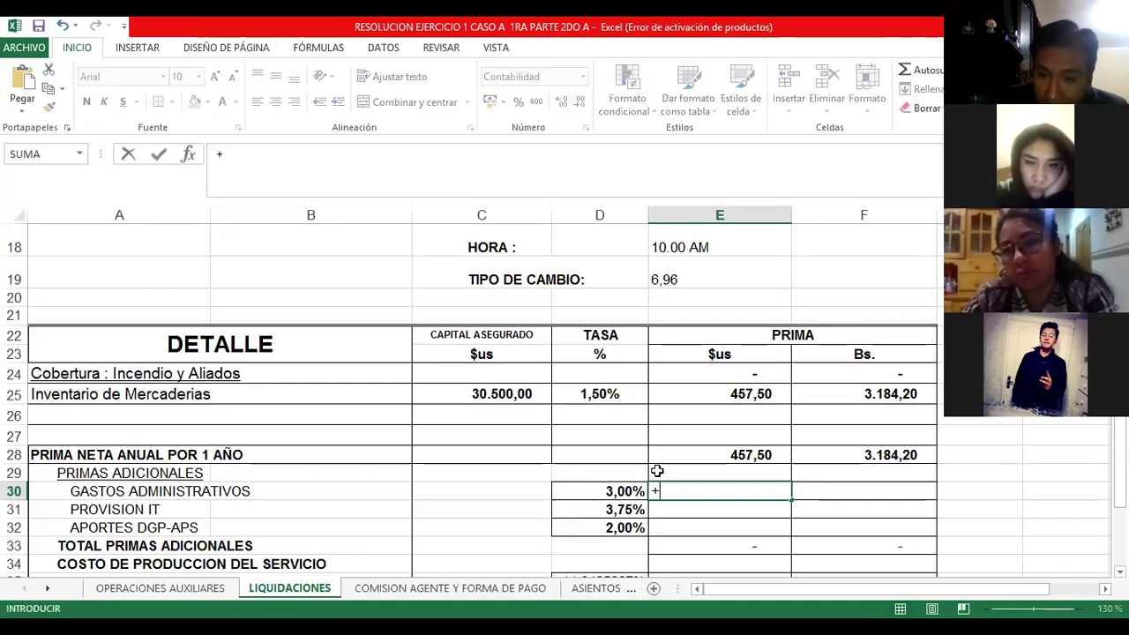
left_click(657, 471)
key("Up")
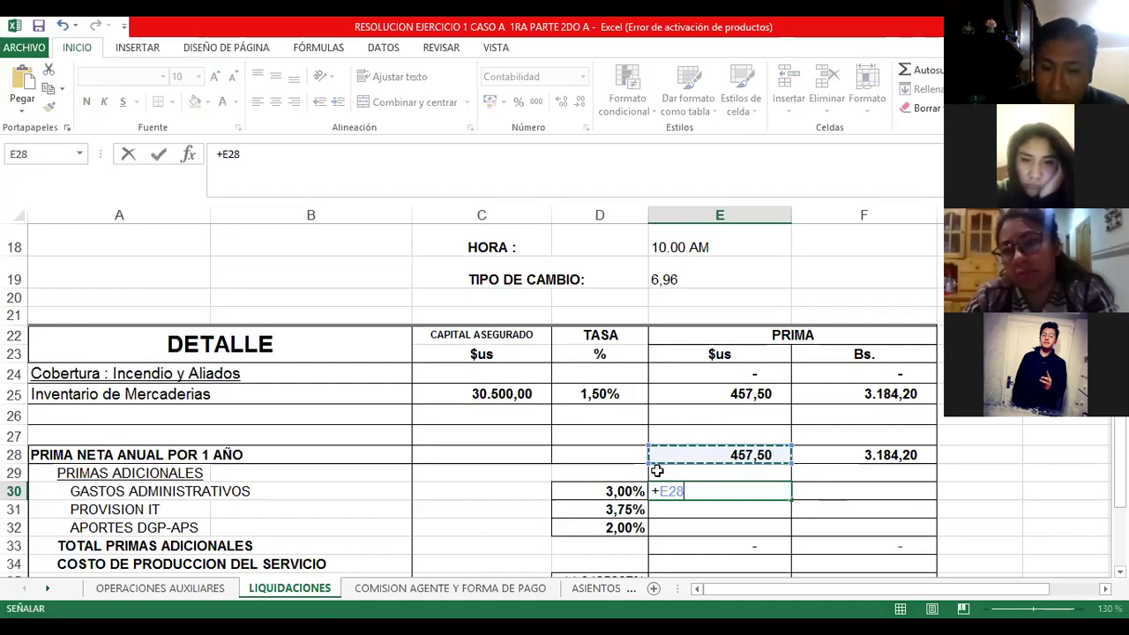
type("*")
key("Left")
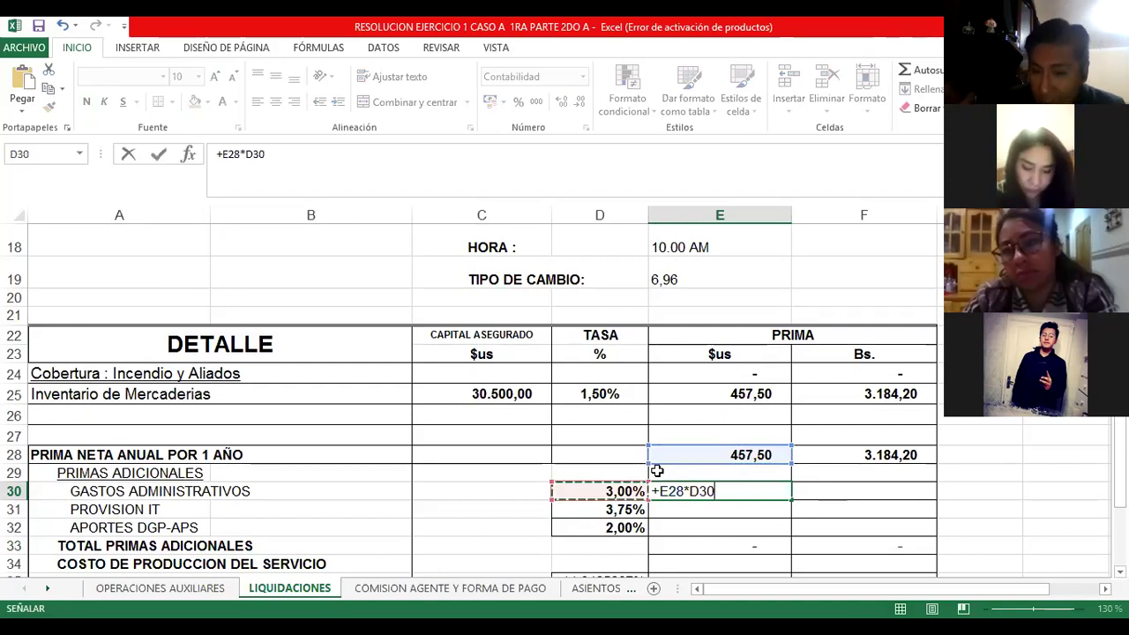
key("Return")
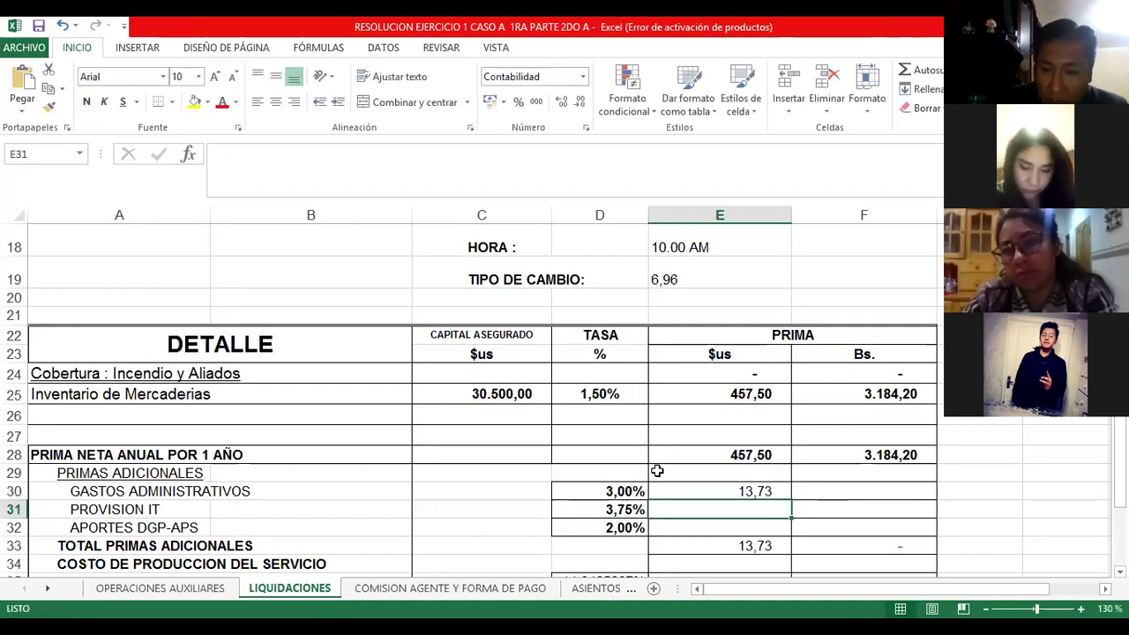
- Calculate the $us PROVISION IT premium in E31 with the formula +E28*D31
type("+")
key("Up")
key("Up")
key("Up")
type("*")
key("Left")
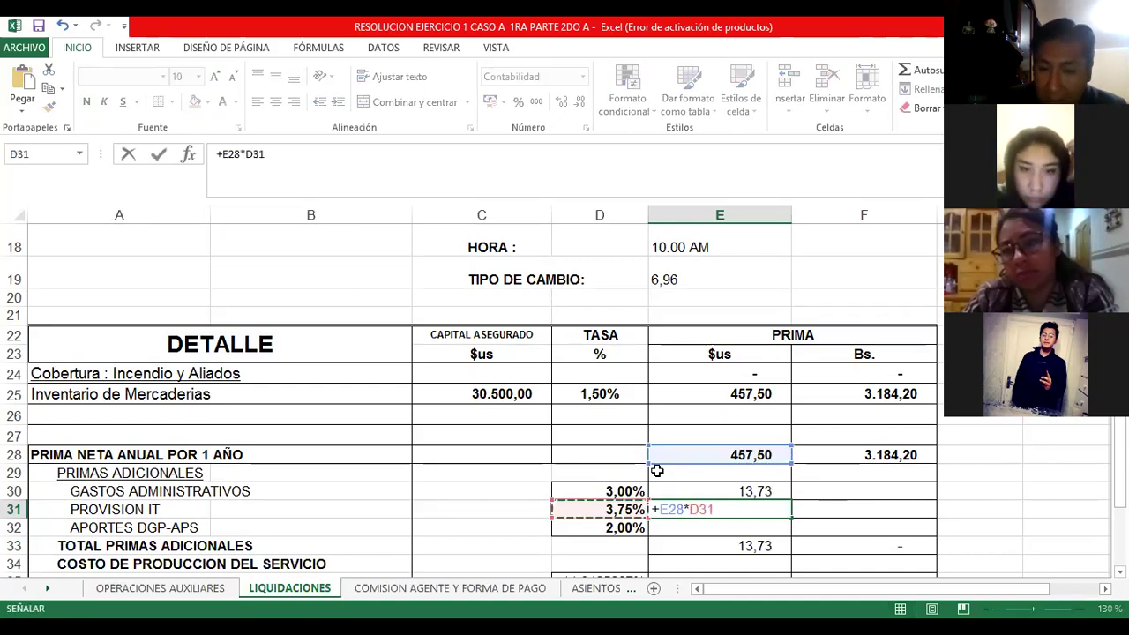
key("Return")
- Calculate the $us APORTES DGP-APS premium in E32 with the formula +E28*D32
type("+")
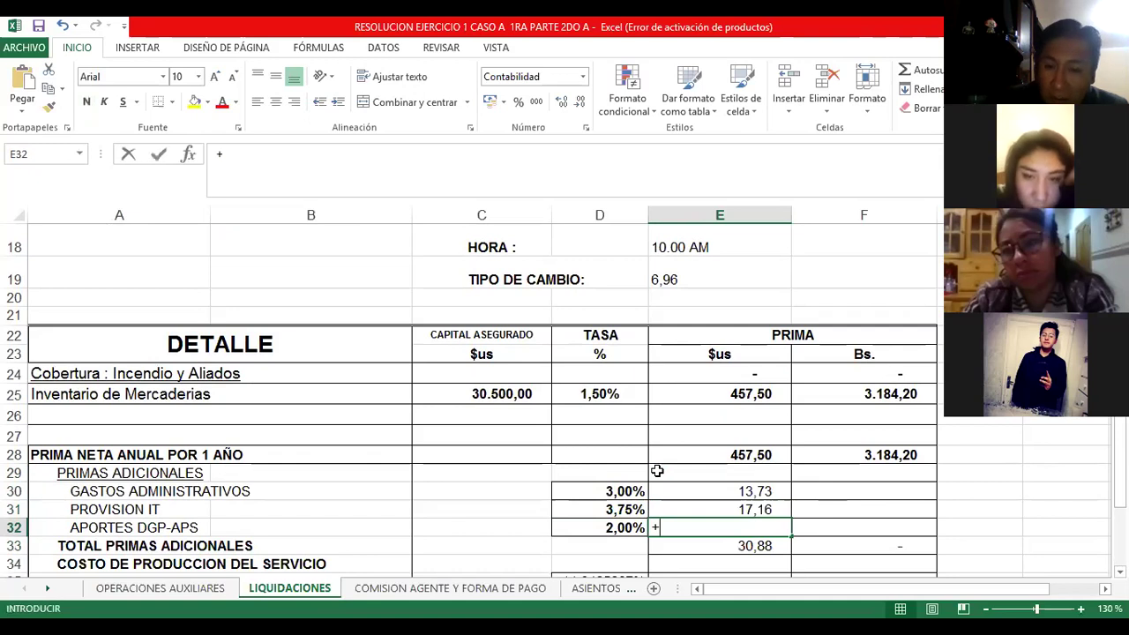
key("Up")
key("Up")
key("Up")
key("Up")
type("*")
key("Left")
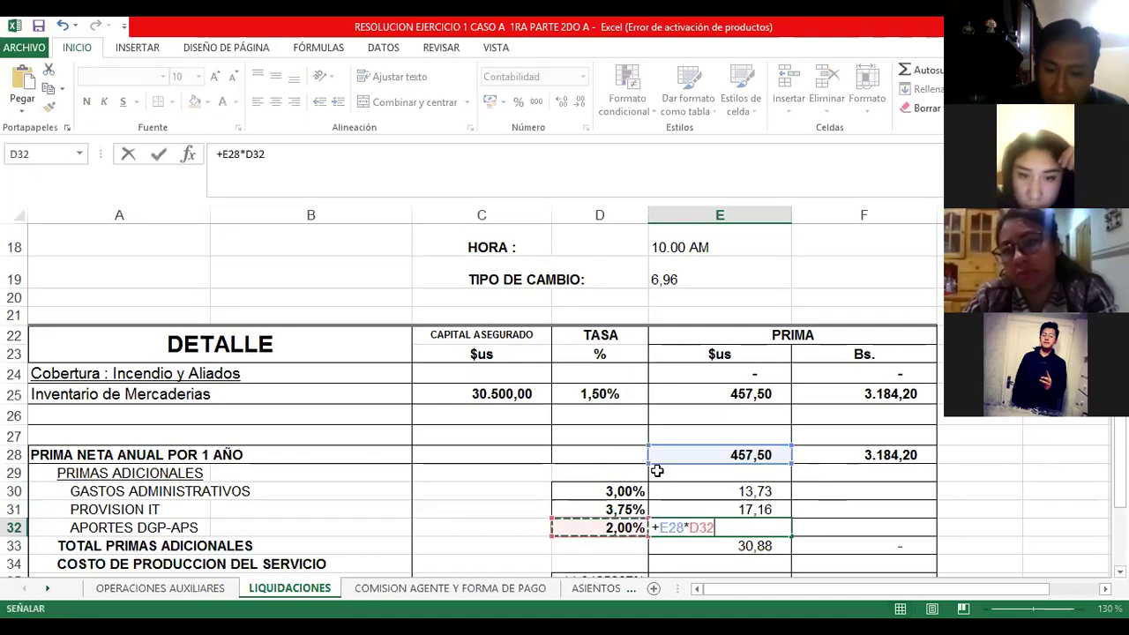
key("Return")
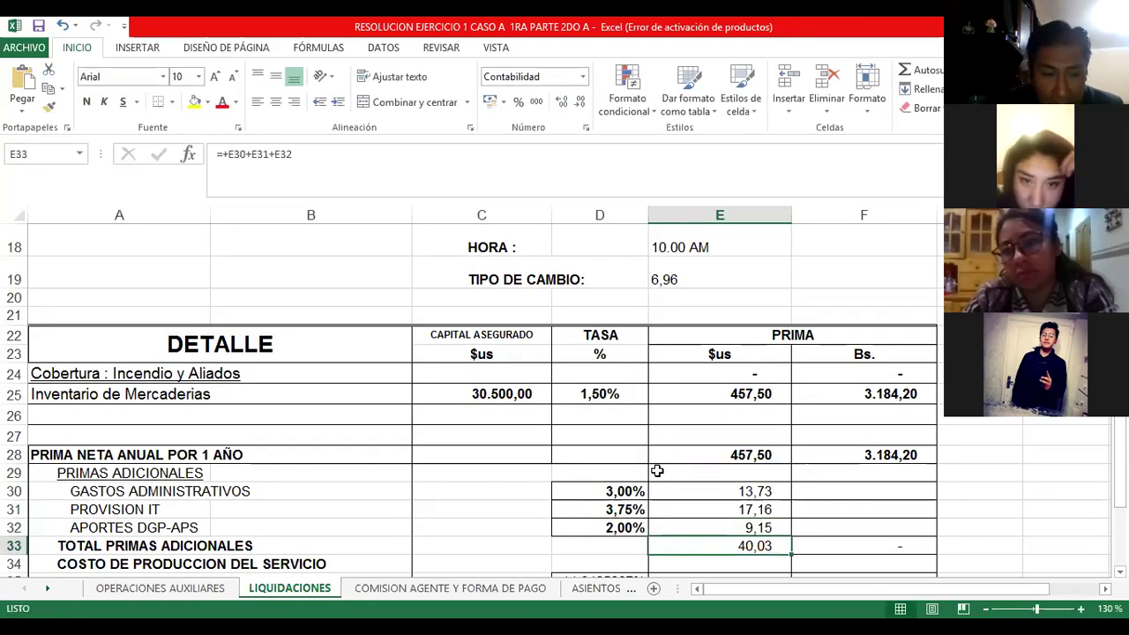
- Review the $us additional premiums and their total in E33 against the net annual premiums in $us and Bs. in row 28
key("Down")
key("Left")
key("Left")
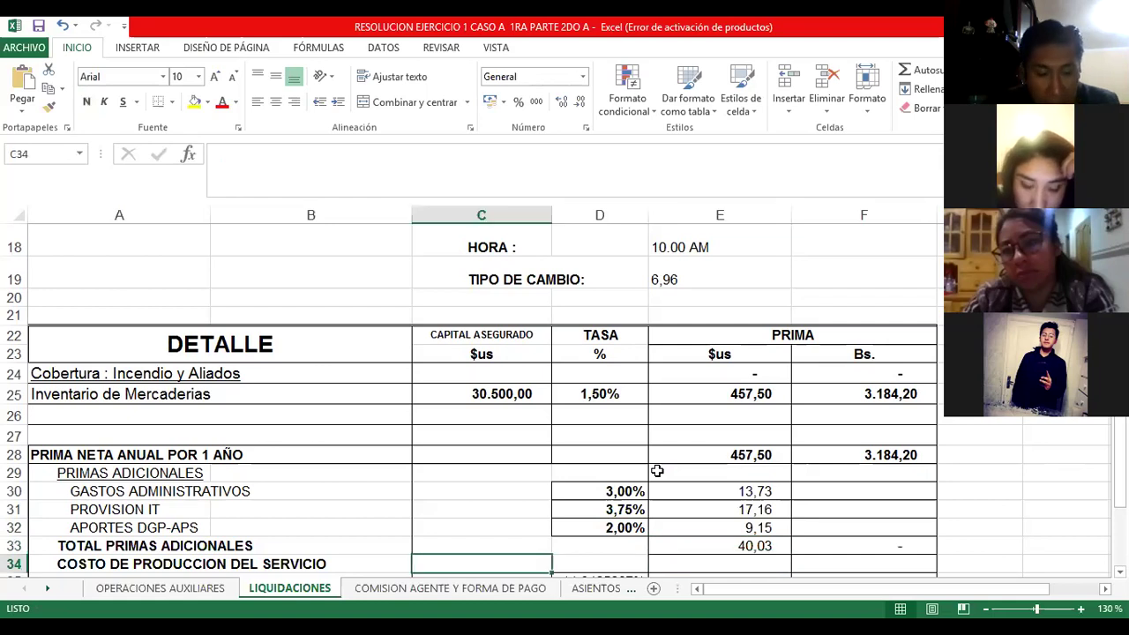
key("Right")
key("Right")
key("Up")
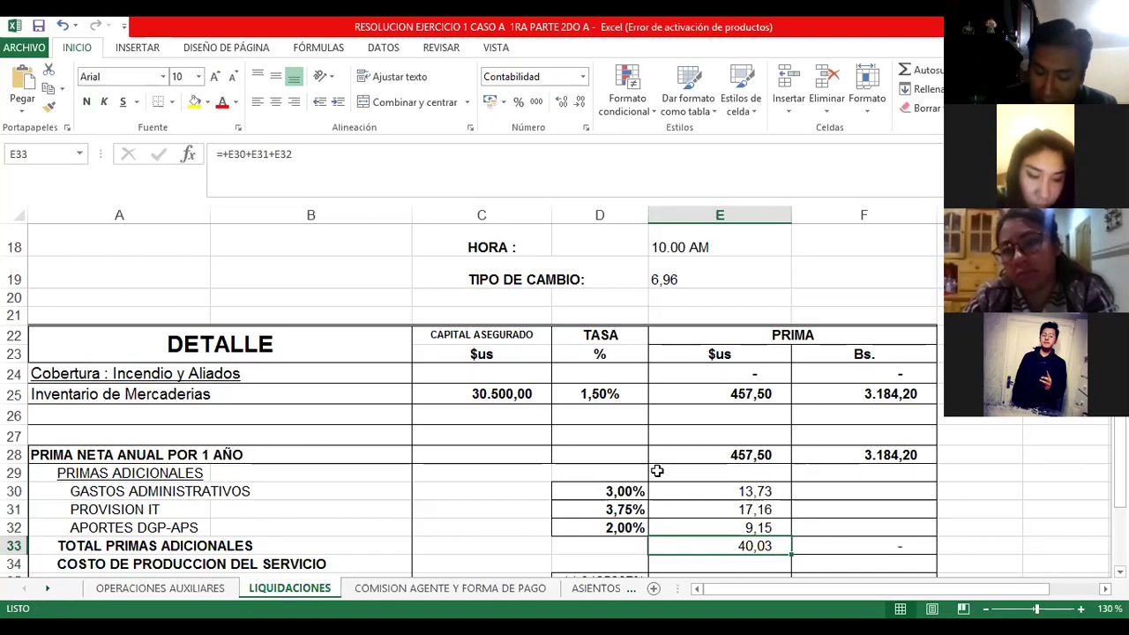
key("Up")
key("Up")
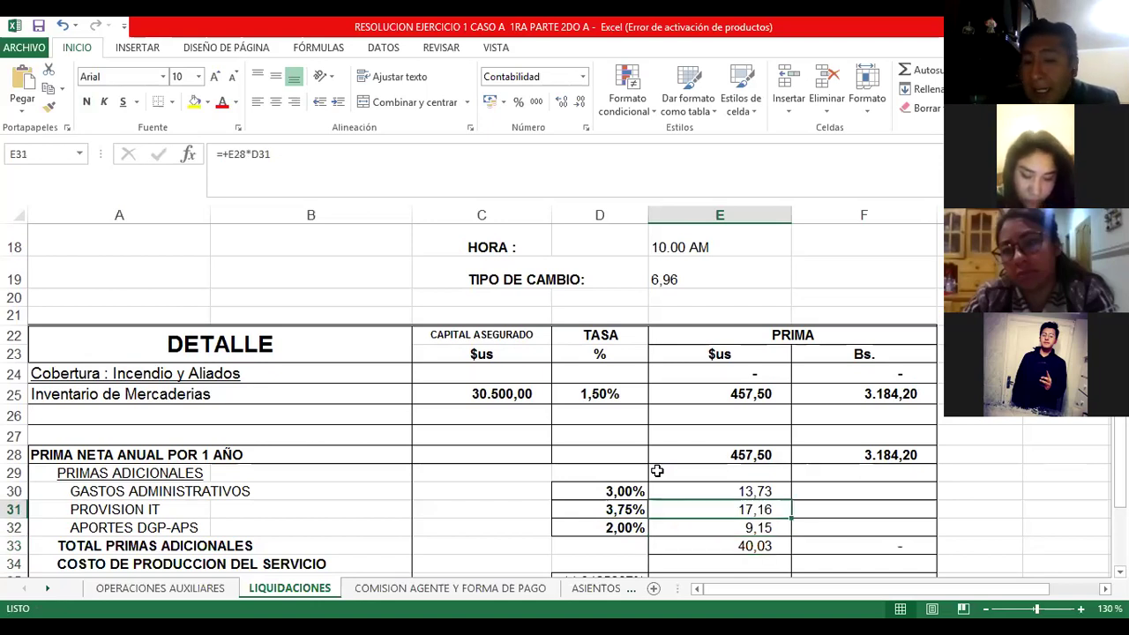
key("Up")
key("Up")
key("Right")
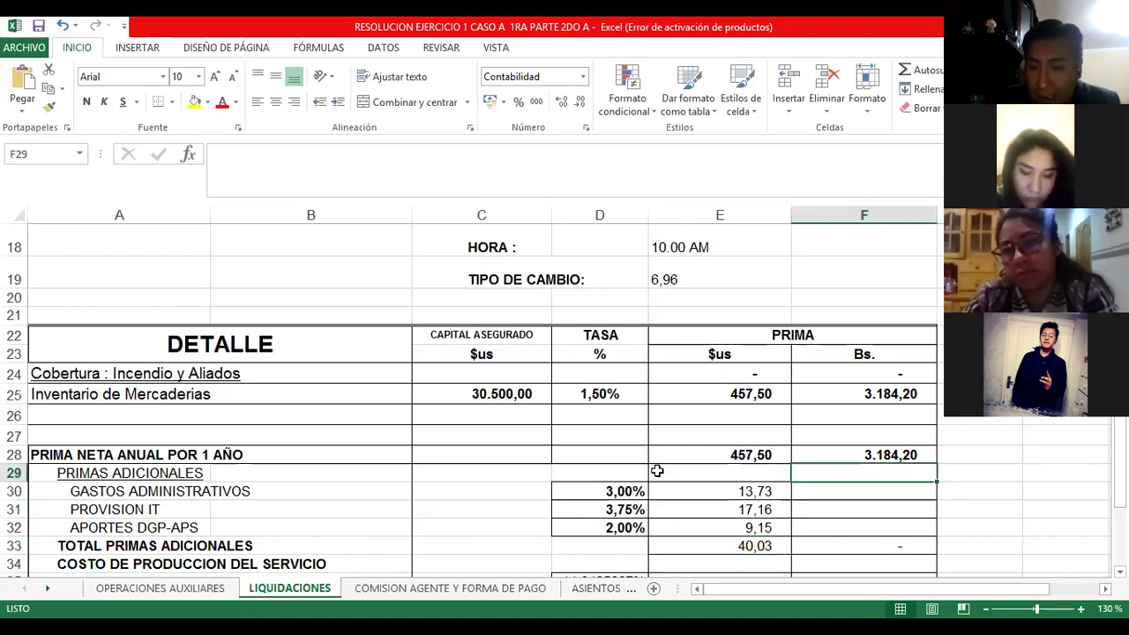
key("Up")
key("shift+Left")
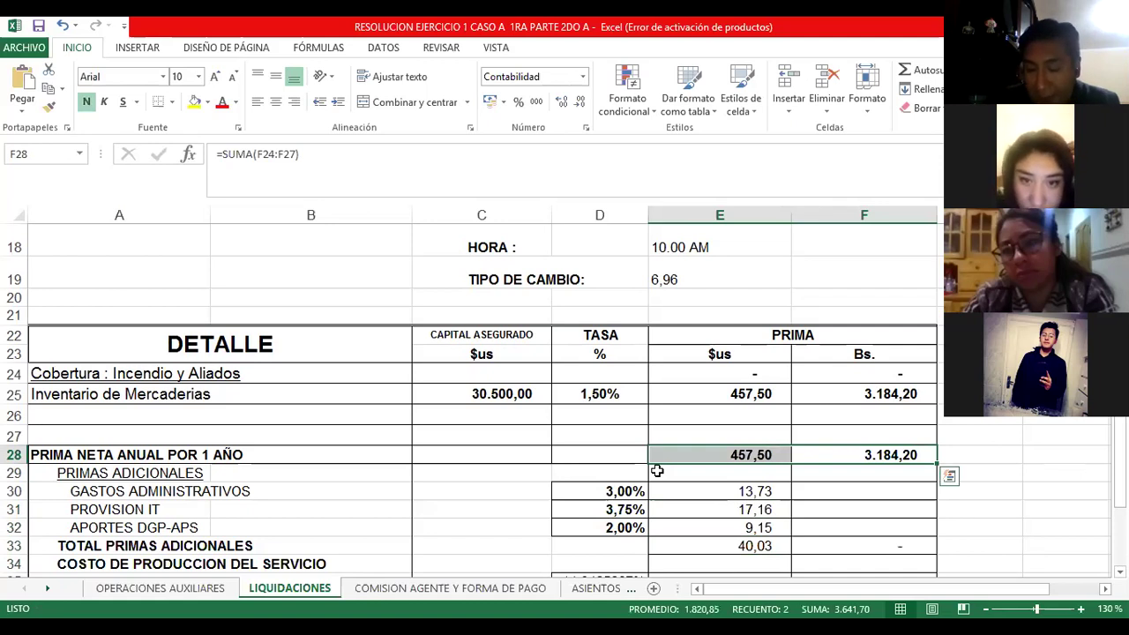
key("Down")
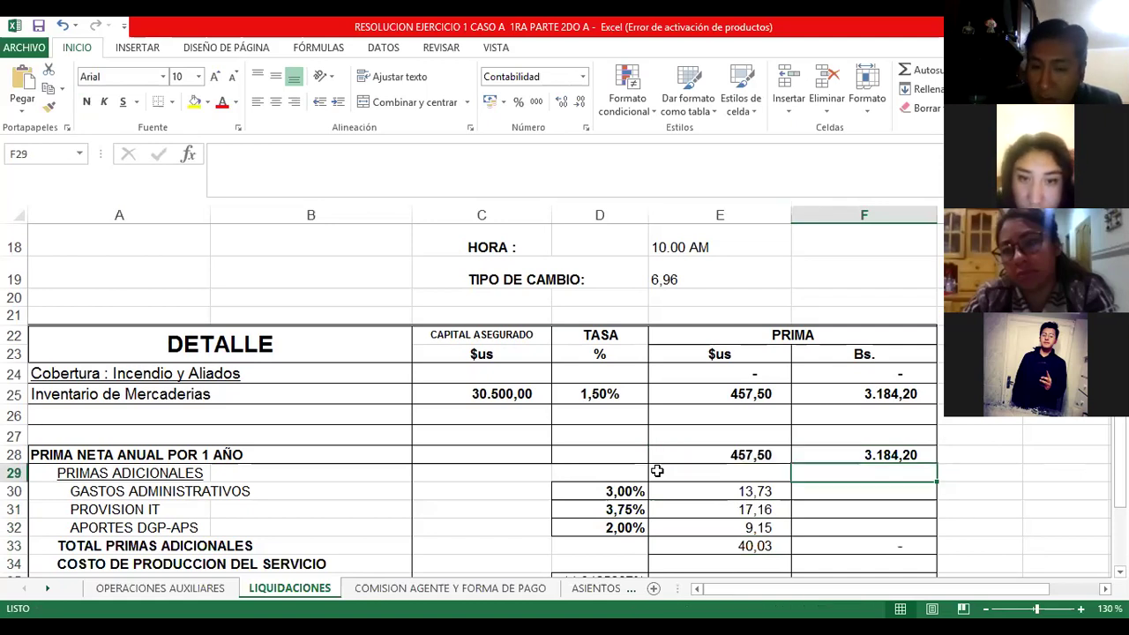
key("Up")
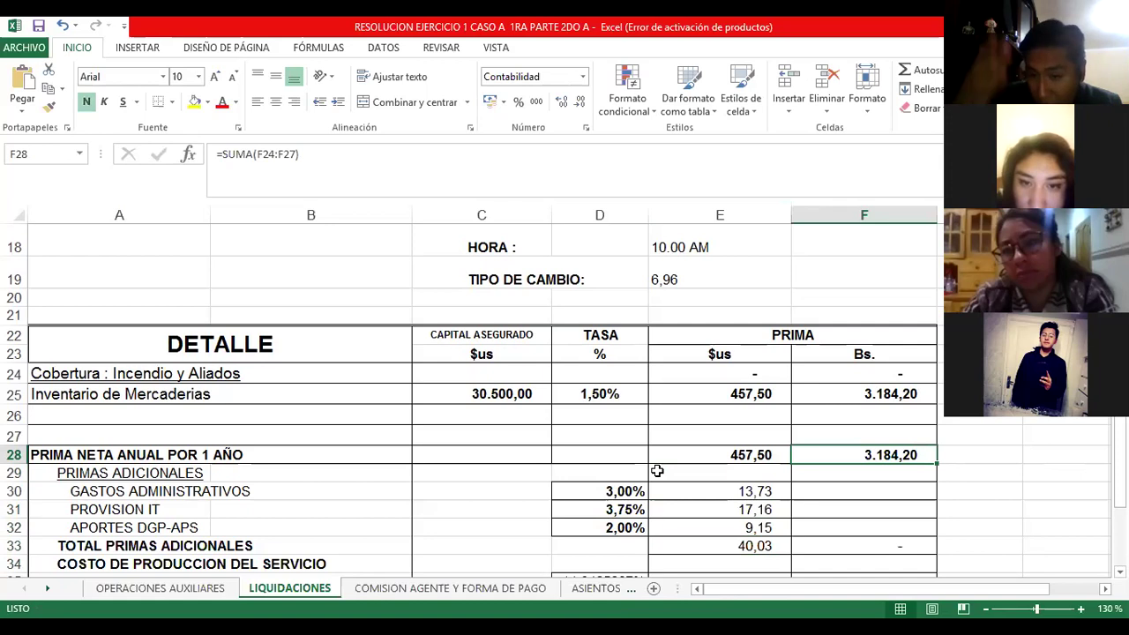
key("Down")
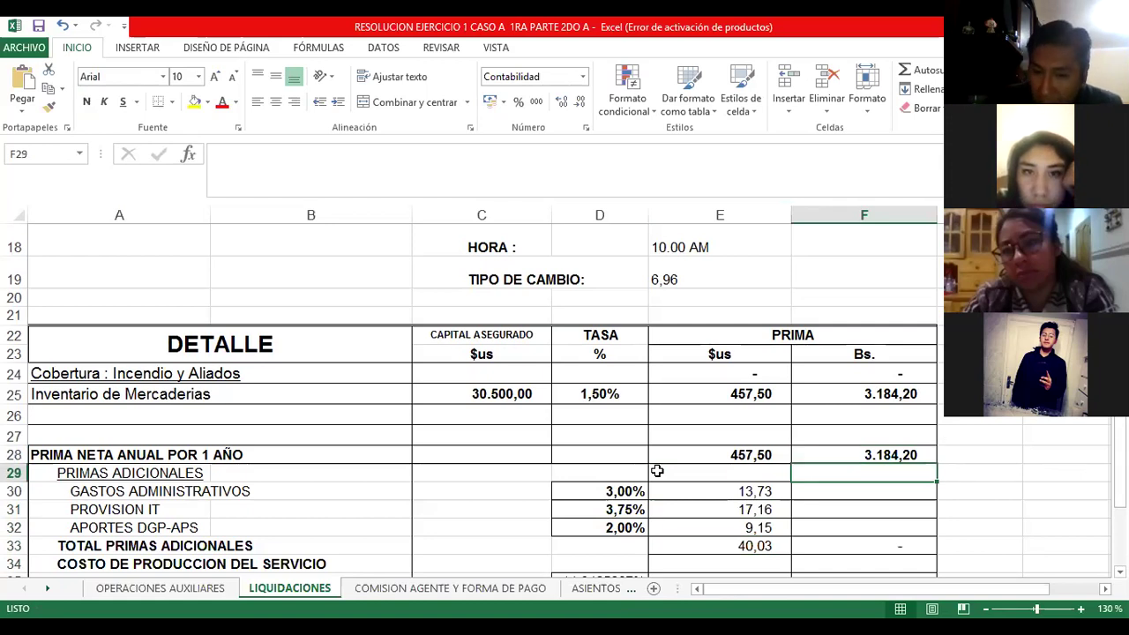
key("Up")
key("Left")
key("Down")
key("Down")
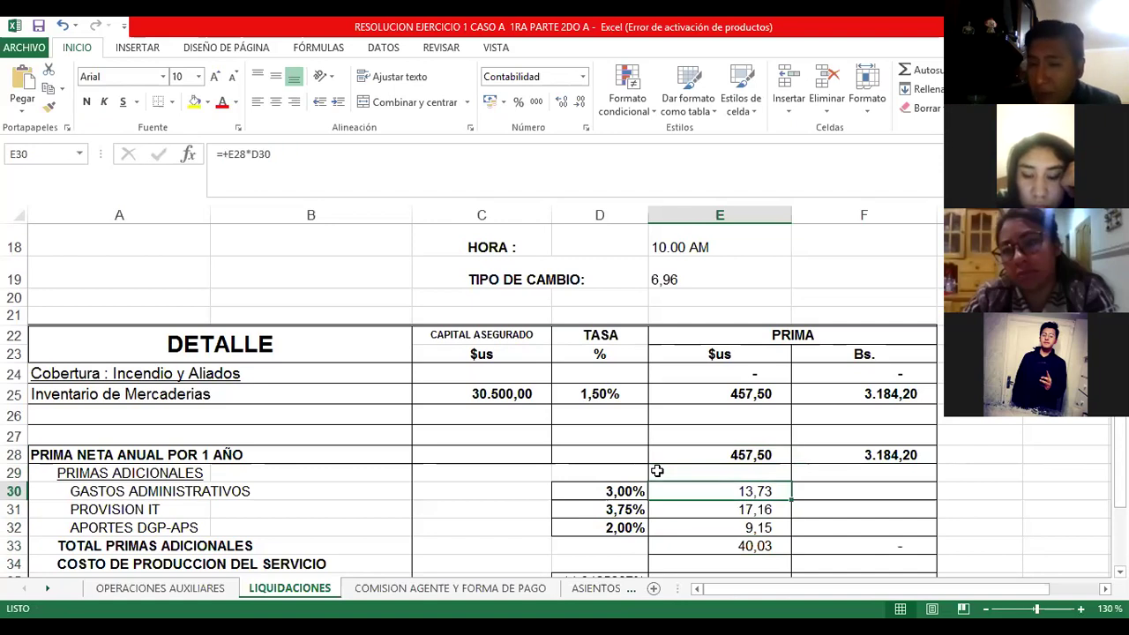
key("Right")
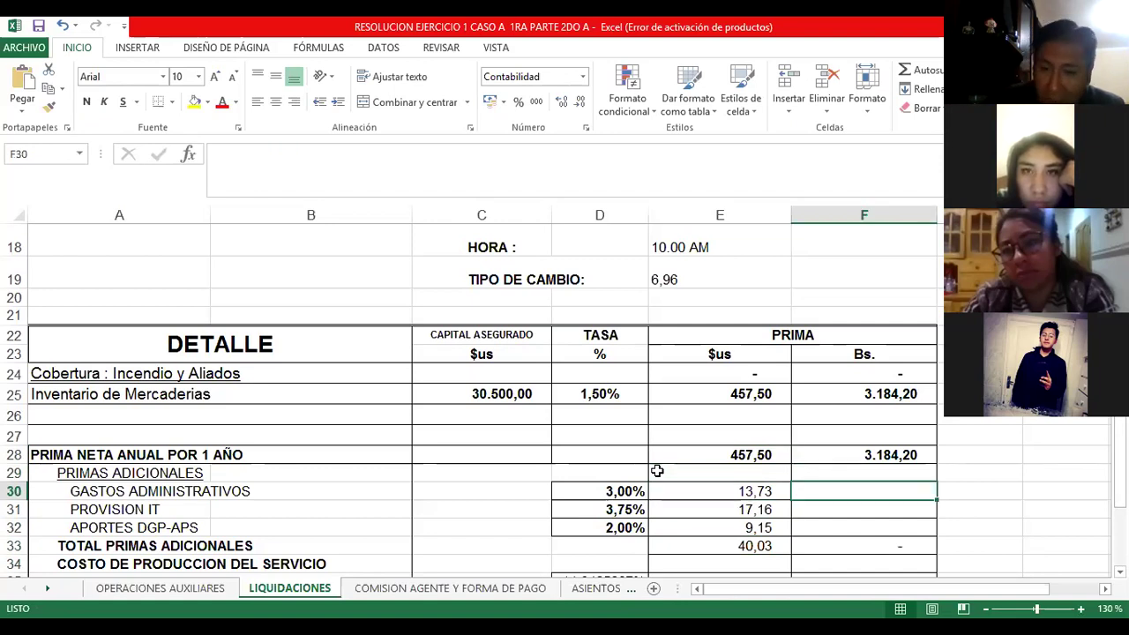
type("+")
key("Left")
type("*")
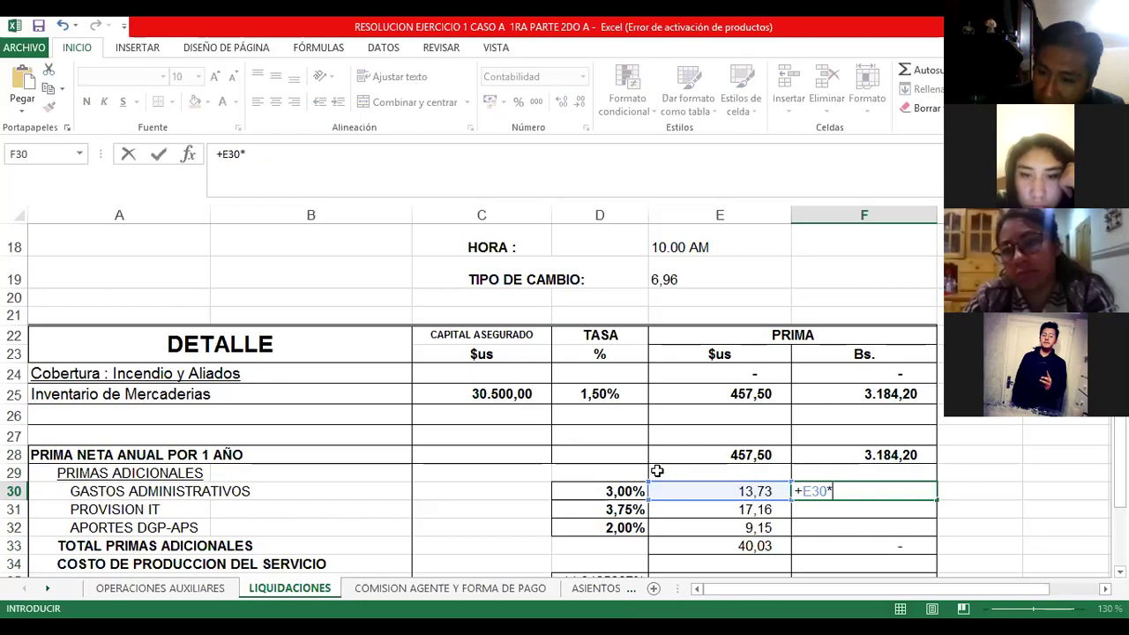
type("6,96")
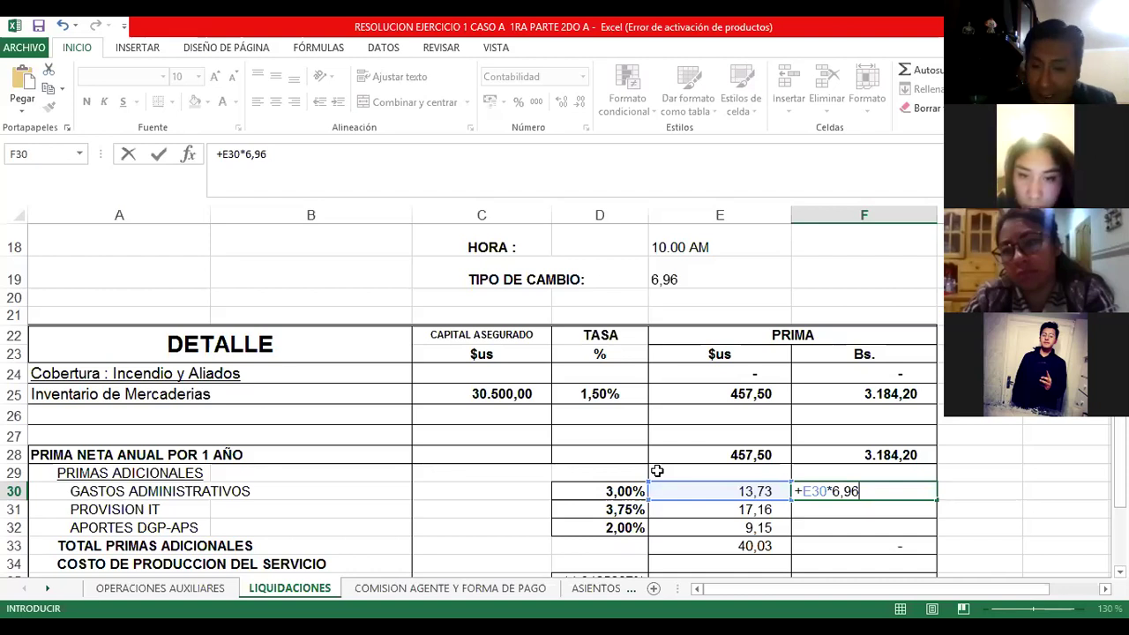
key("Escape")
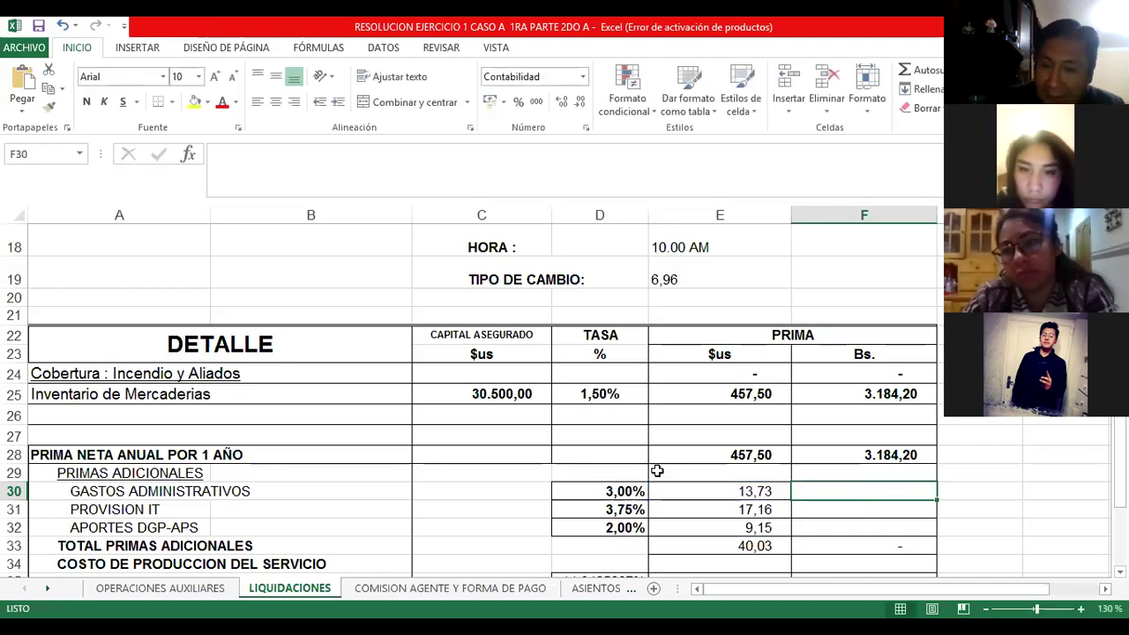
- Calculate the Bs. GASTOS ADMINISTRATIVOS premium in F30 with the formula +F28*D30
type("+")
key("Up")
key("Up")
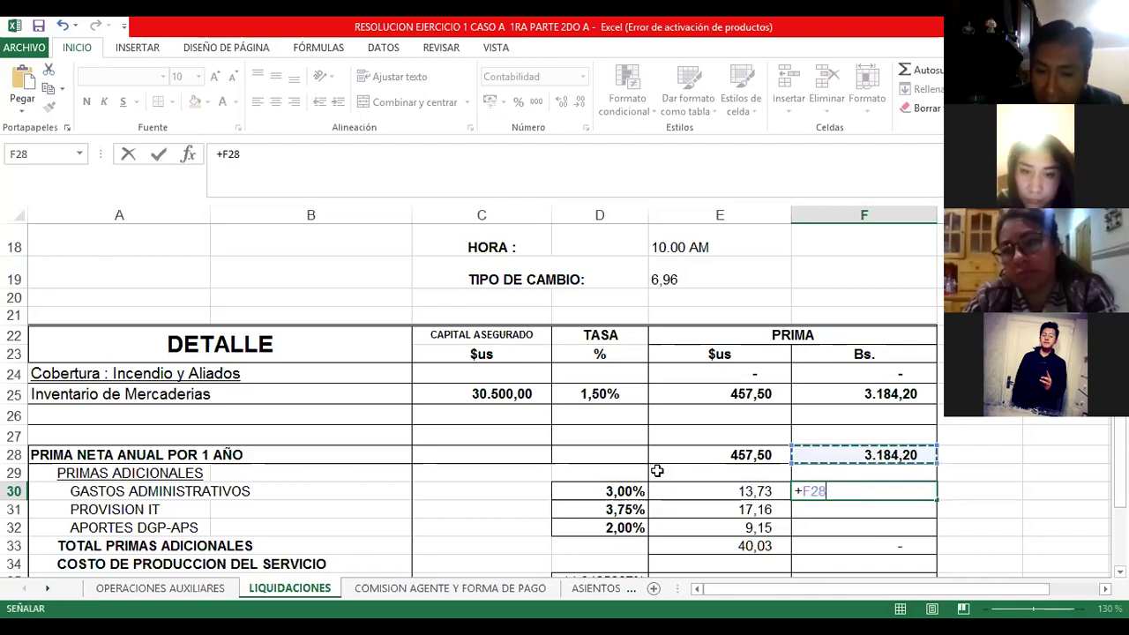
type("*")
key("Left")
key("Left")
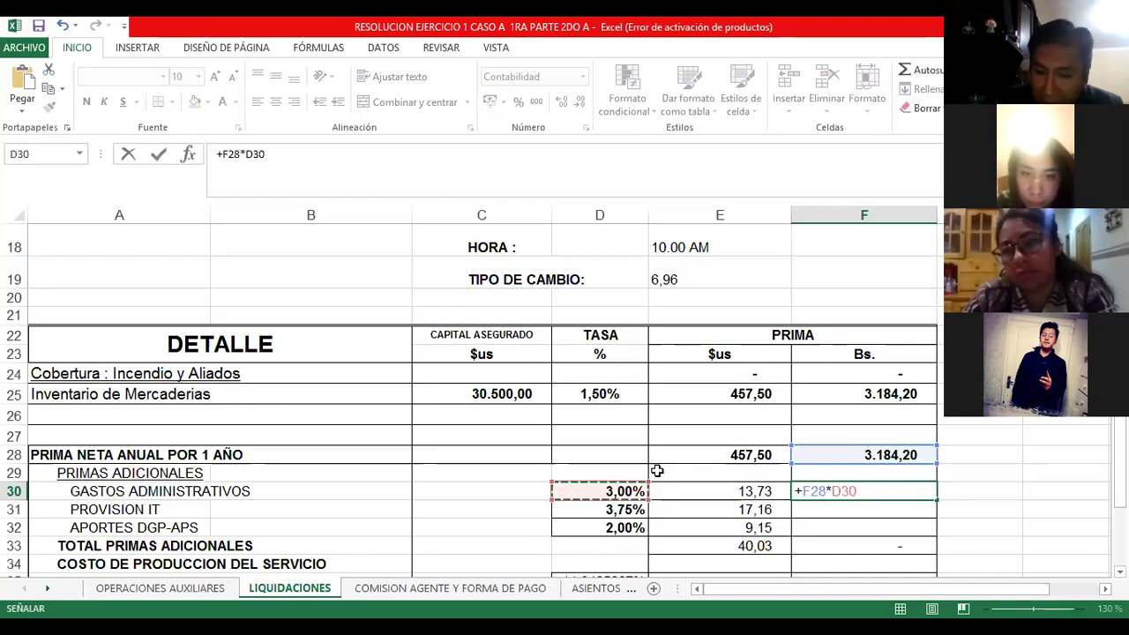
key("Return")
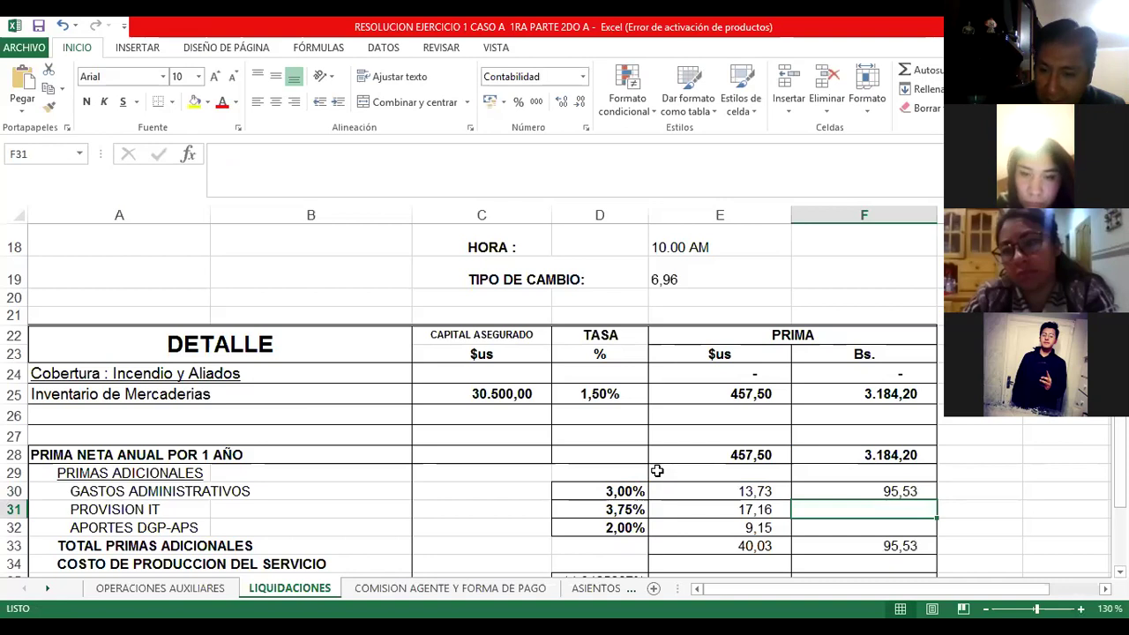
- Calculate the Bs. PROVISION IT premium in F31 with the formula +F28*D31
type("+")
key("Up")
key("Up")
key("Up")
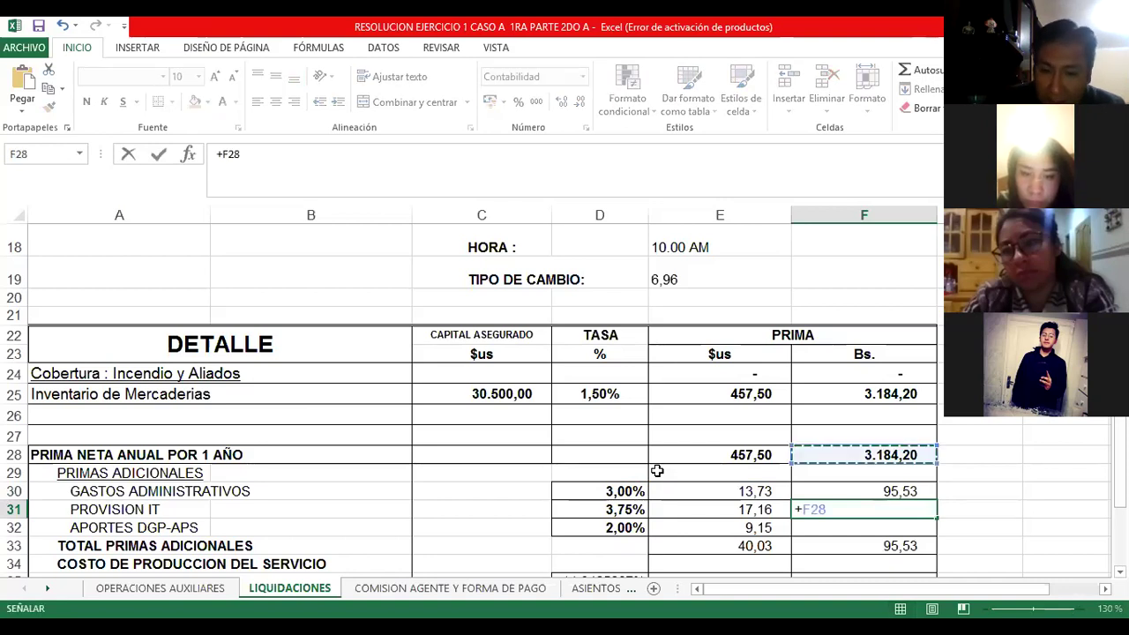
type("*")
key("Left")
key("Left")
key("Return")
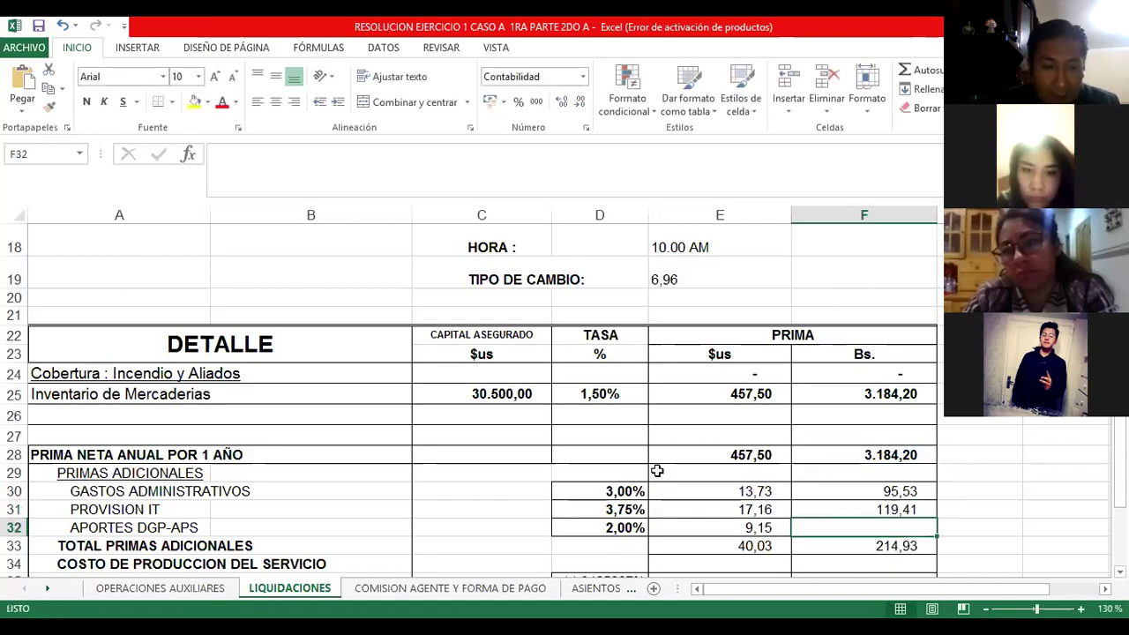
- Calculate the Bs. APORTES DGP-APS premium in F32 with the formula +F28*D32
type("+")
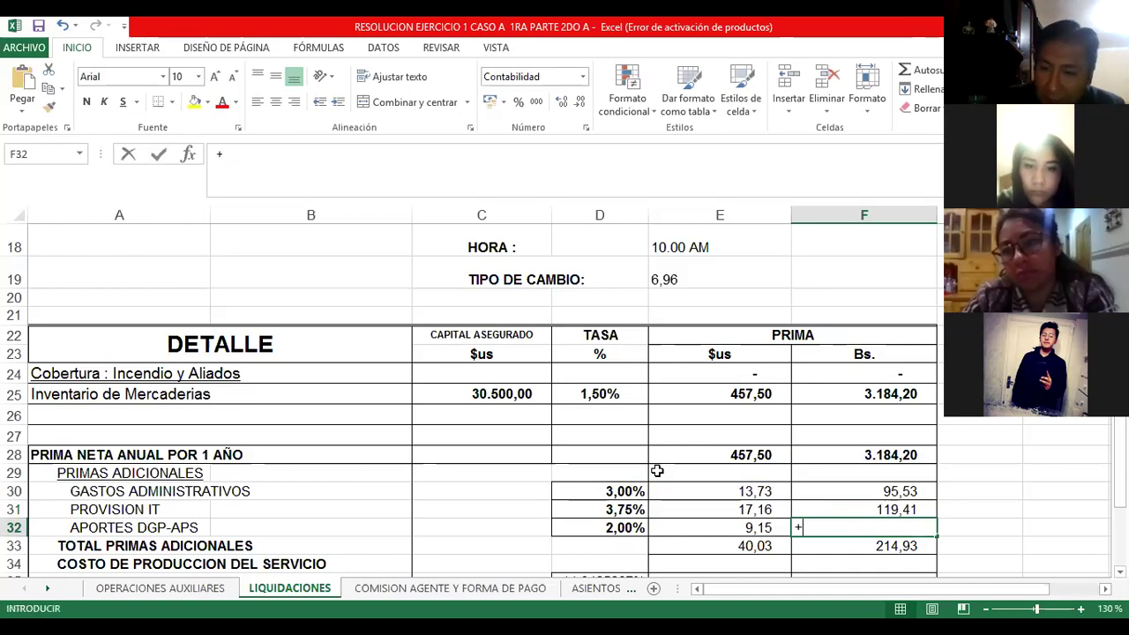
key("Up")
key("Up")
key("Up")
key("Up")
type("*")
key("Left")
key("Left")
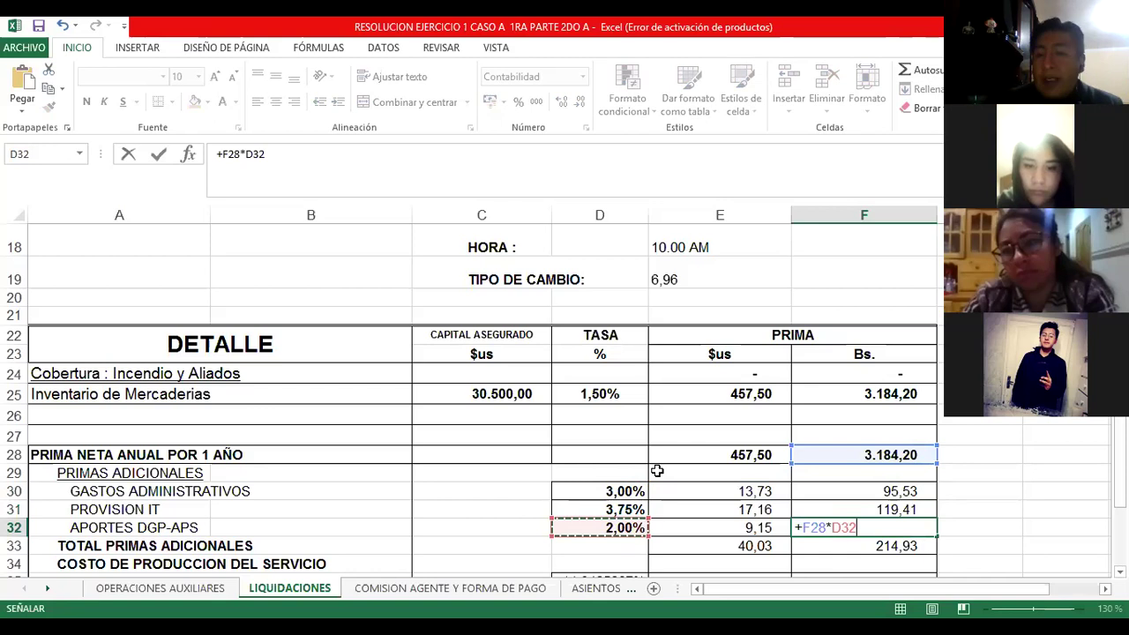
key("Return")
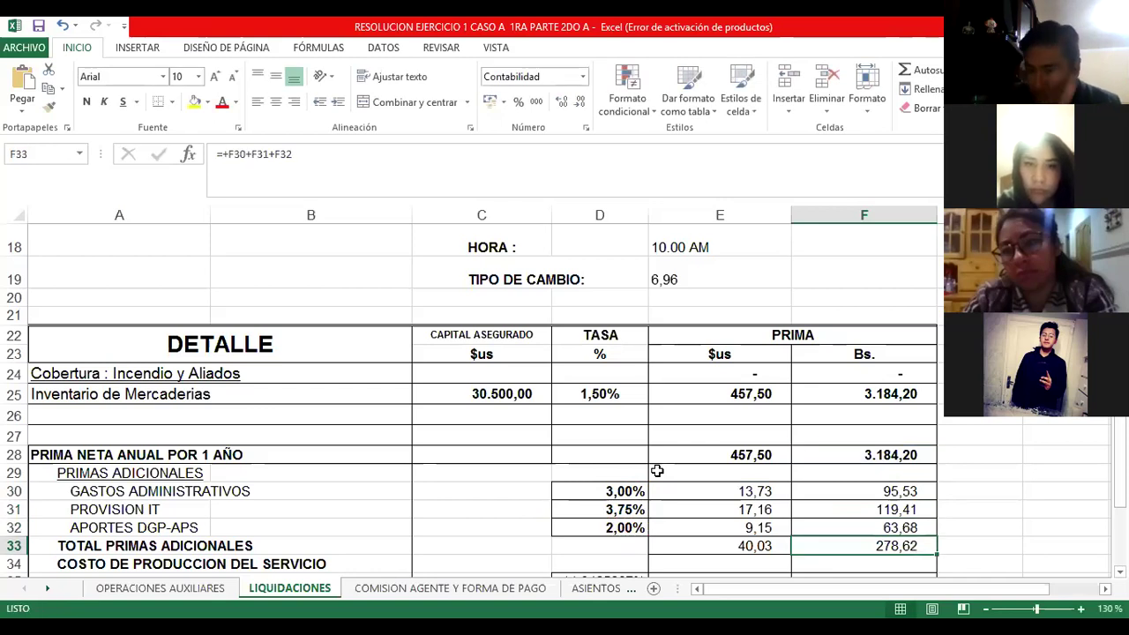
- Calculate the $us COSTO DE PRODUCCION DEL SERVICIO in E34 with the formula +E28+E33
key("Left")
key("Left")
key("Left")
key("Down")
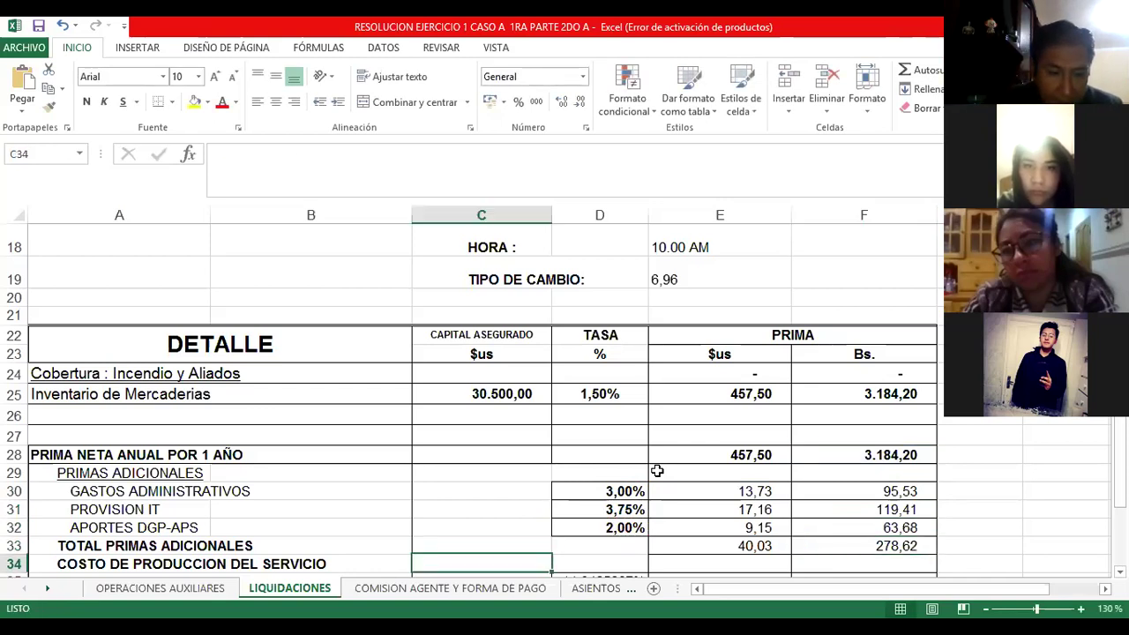
scroll(658, 471, "down", 1)
key("Up")
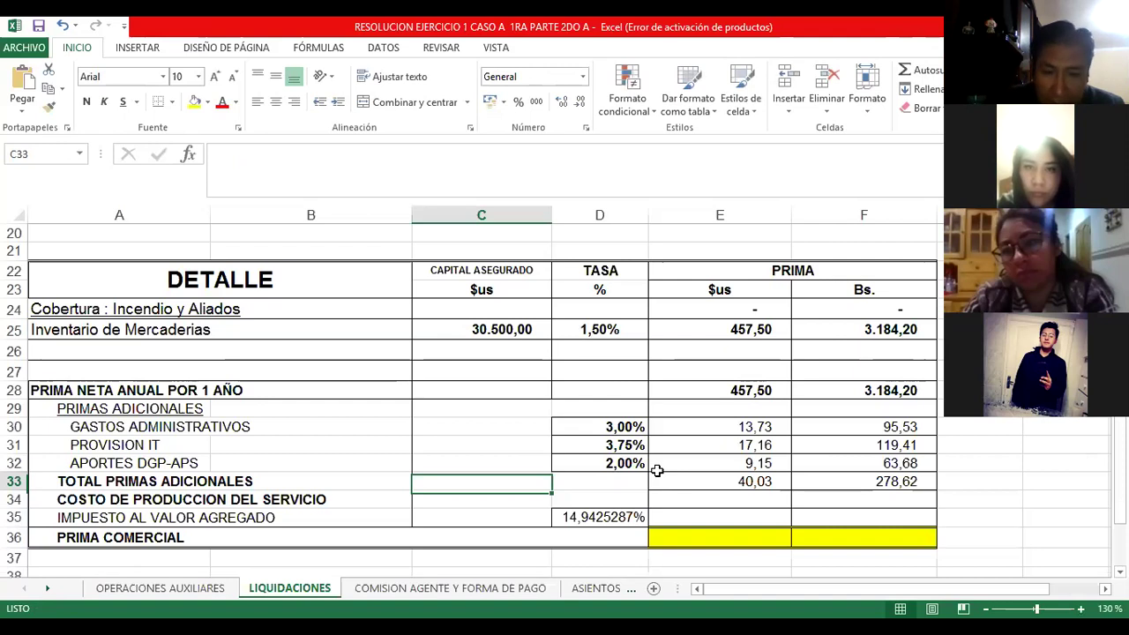
key("Down")
key("Left")
key("Left")
key("Right")
key("Right")
key("Right")
key("Right")
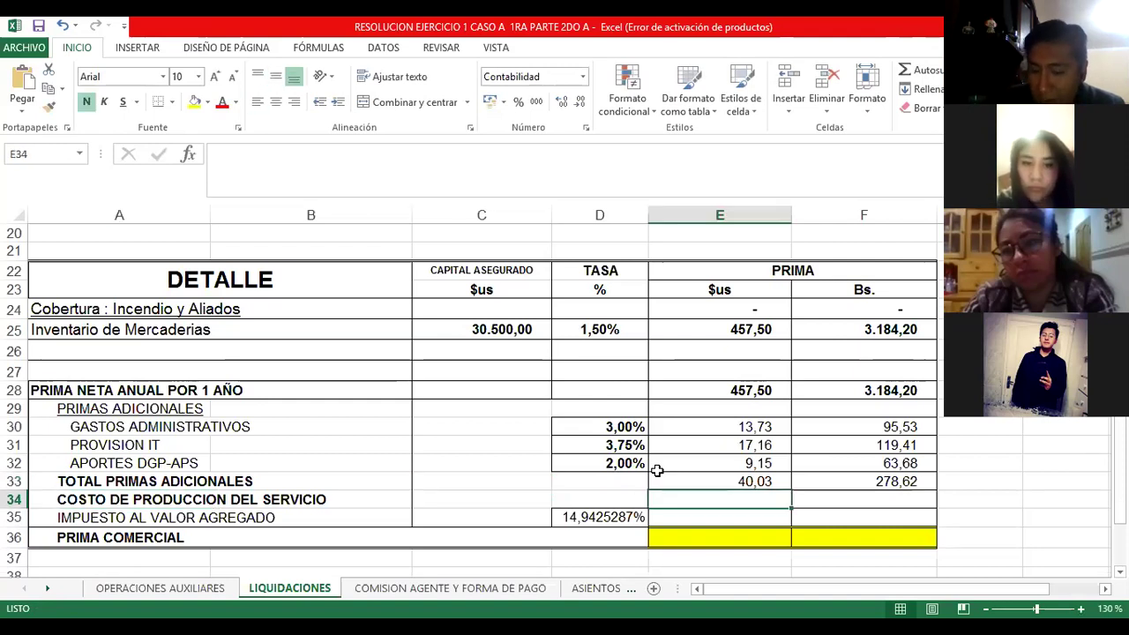
type("+")
key("Up")
key("Up")
key("Up")
key("Up")
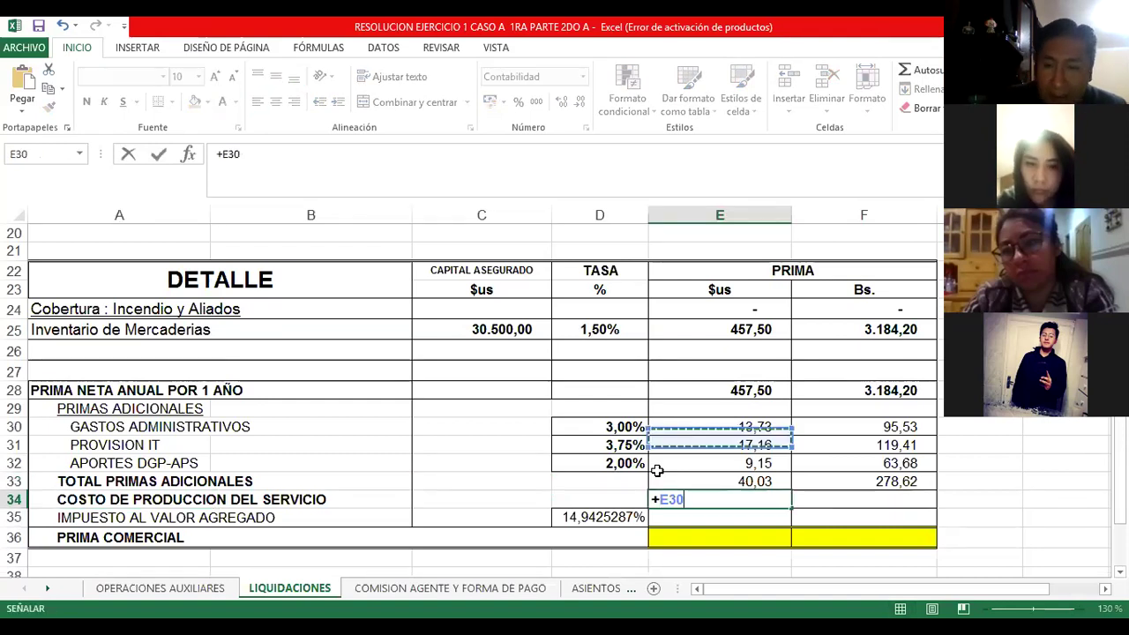
key("Up")
key("Up")
type("+")
key("Up")
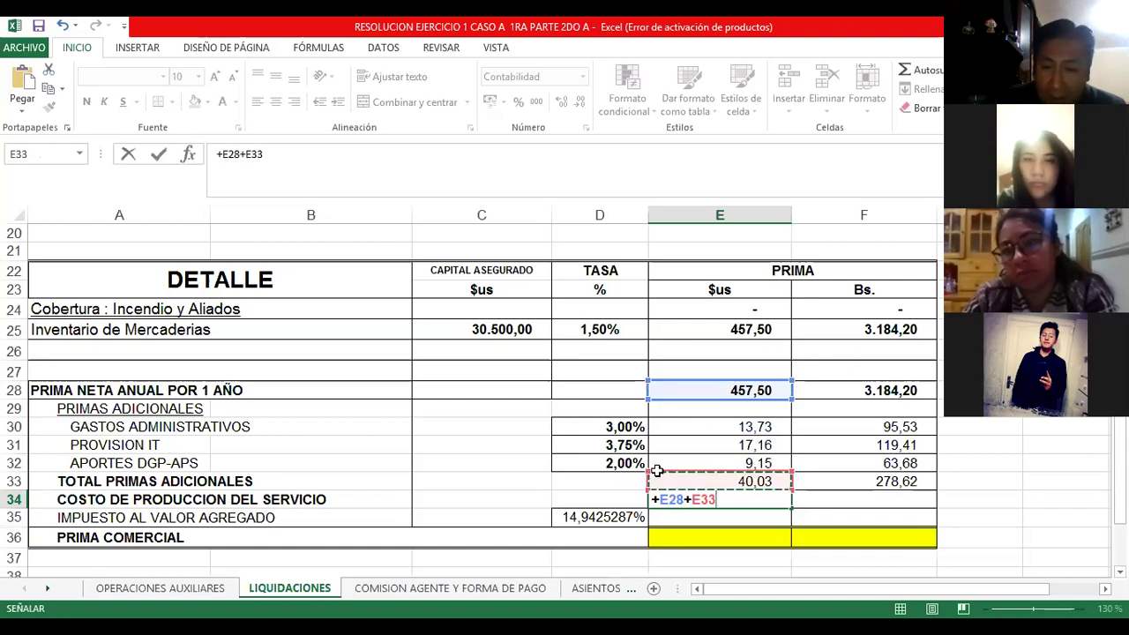
key("Return")
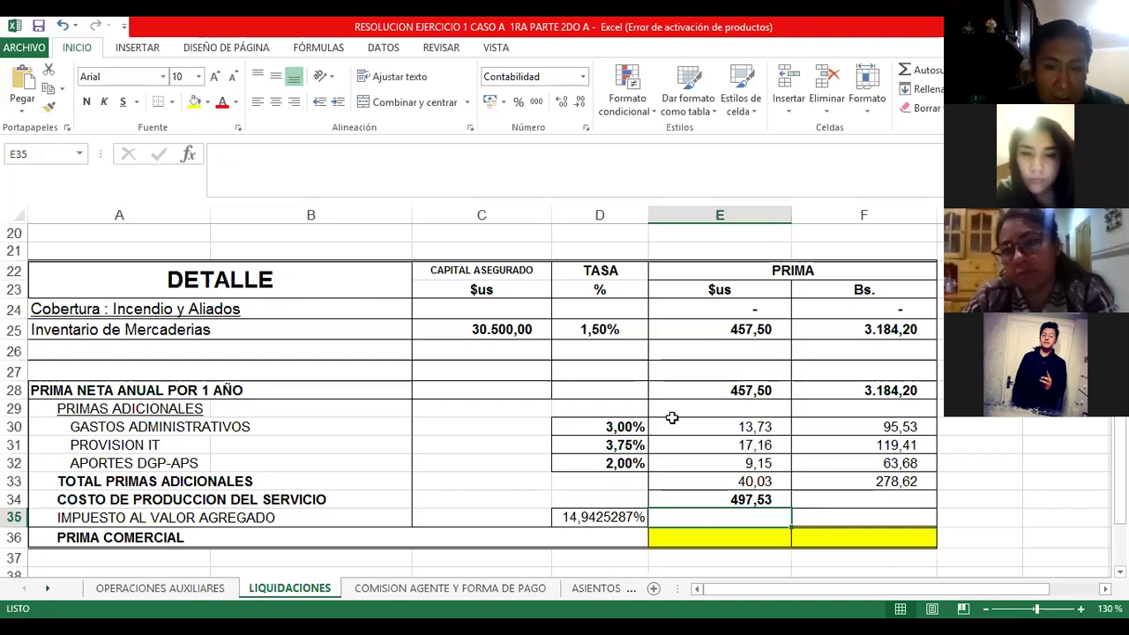
- Highlight the $us net premium, total additional premiums and service production cost cells (E28, E33 and E34) with a blue fill
left_click(706, 391)
left_click(735, 482, "ctrl")
left_click(749, 499, "ctrl")
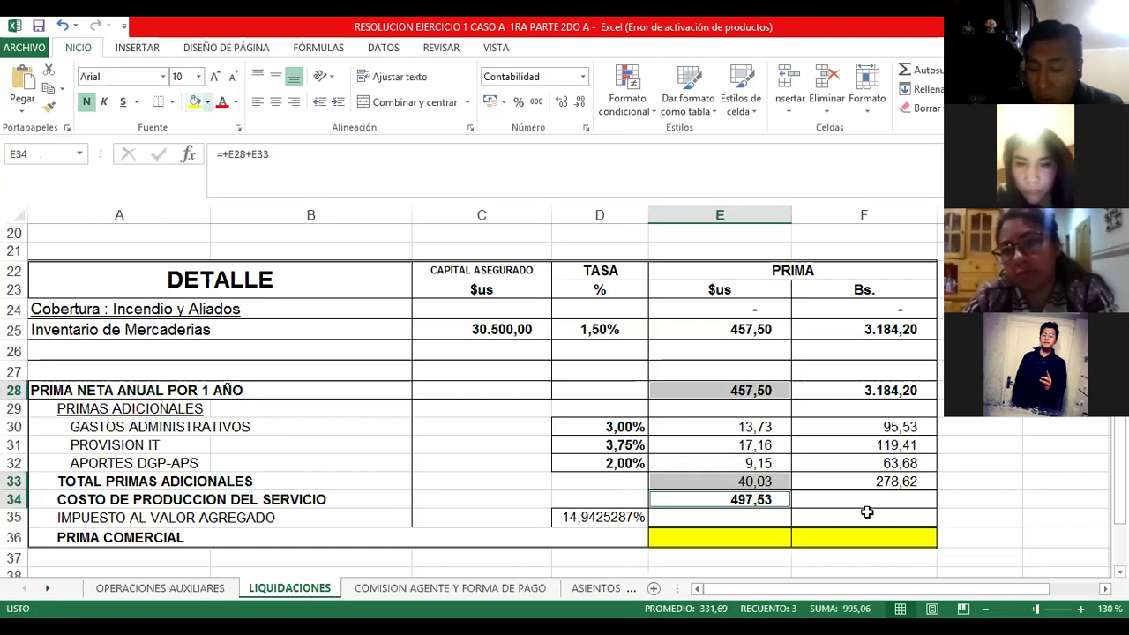
- Copy the $us COSTO DE PRODUCCION DEL SERVICIO formula from E34 into the Bs. cell F34
left_click(869, 502)
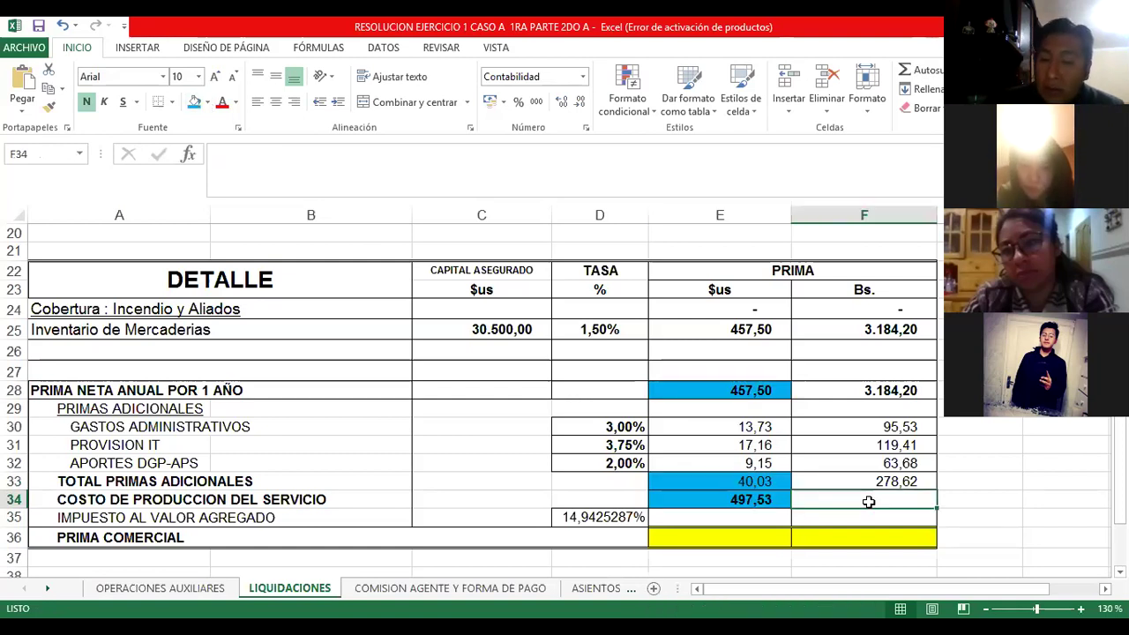
key("Left")
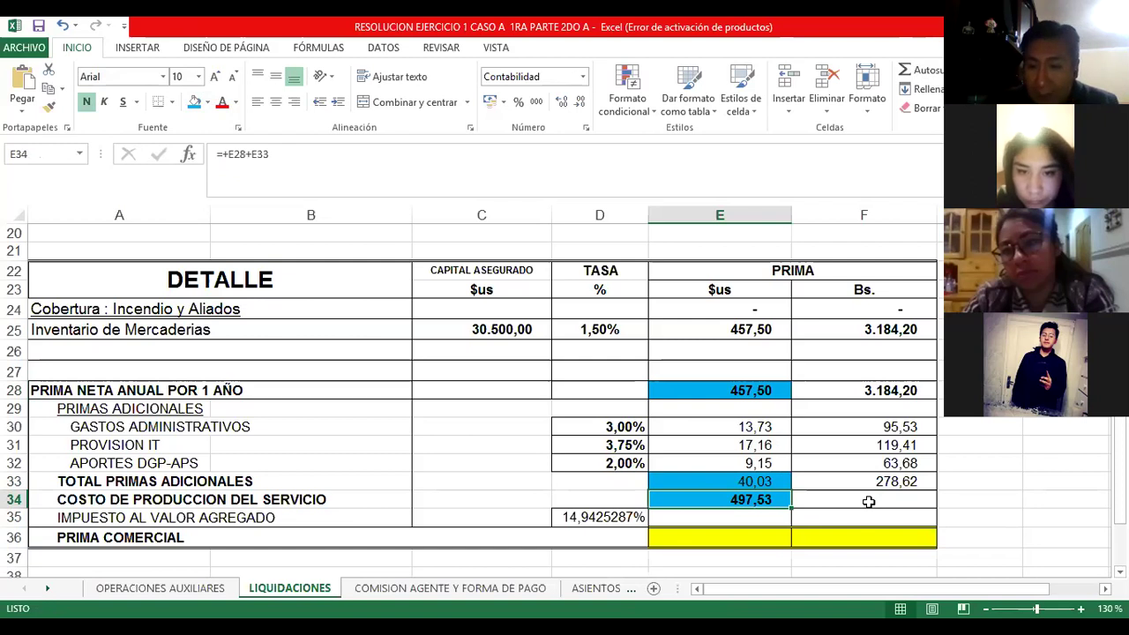
key("ctrl+c")
left_click(869, 502)
key("ctrl+v")
key("Escape")
- Highlight the Bs. total additional premiums in F33 and net annual premium in F28 with the same blue fill
left_click(866, 481)
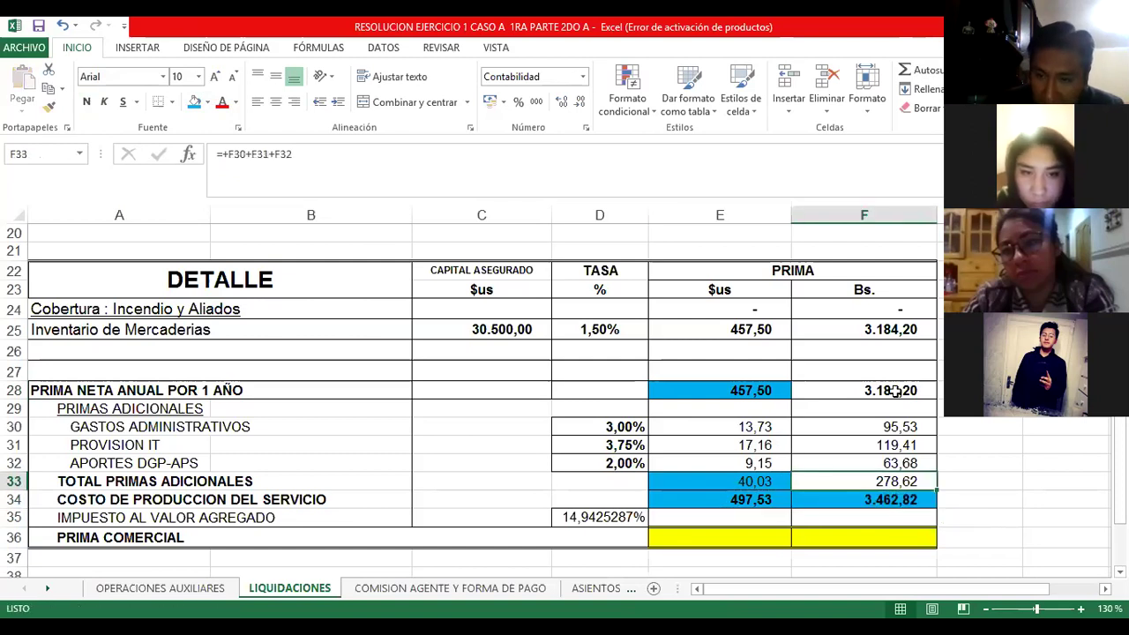
left_click(908, 393, "ctrl")
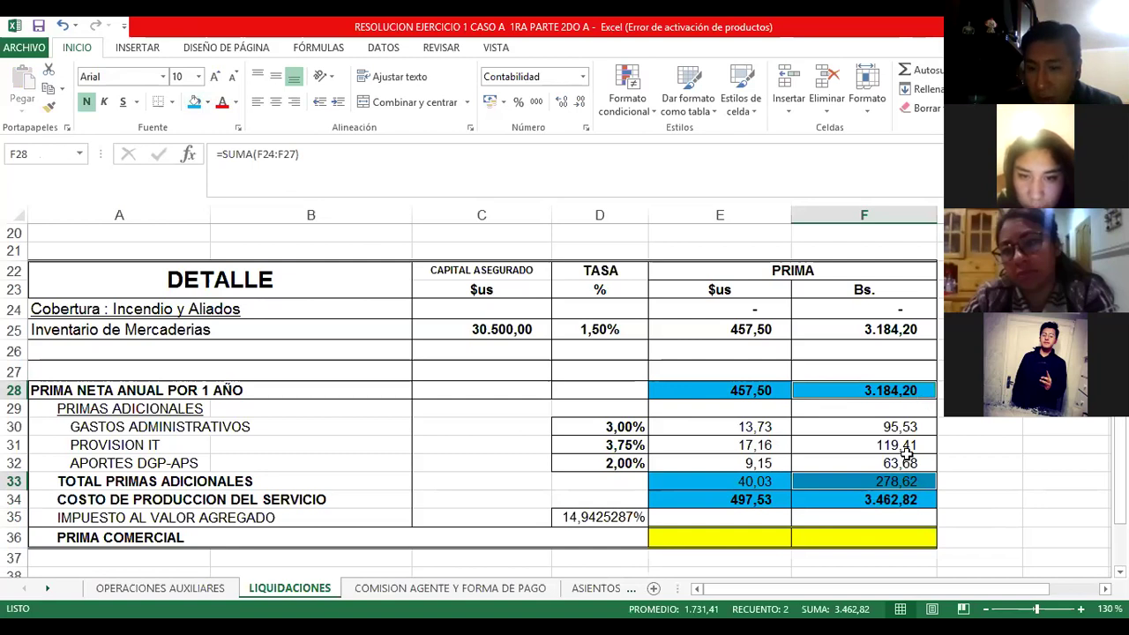
key("shift+BackSpace")
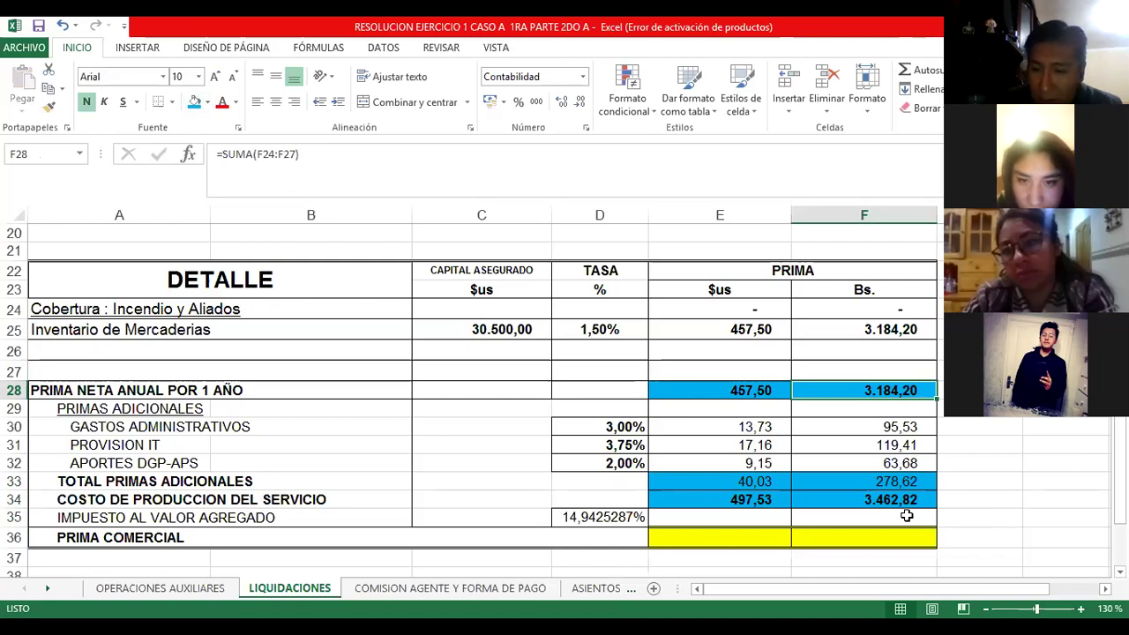
- Review the Bs. premium column down to the IMPUESTO AL VALOR AGREGADO row and the COSTO DE PRODUCCION DEL SERVICIO row label
key("Down")
key("Down")
key("Down")
key("Down")
key("Down")
key("Down")
key("Down")
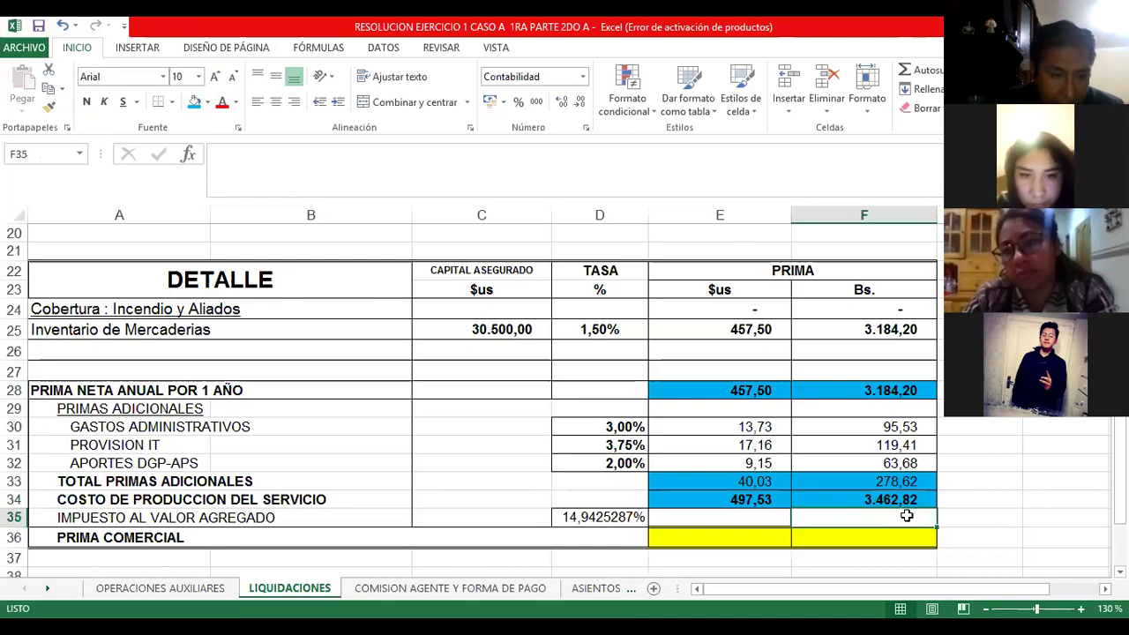
key("Left")
key("Left")
key("Up")
key("Left")
key("Left")
key("Left")
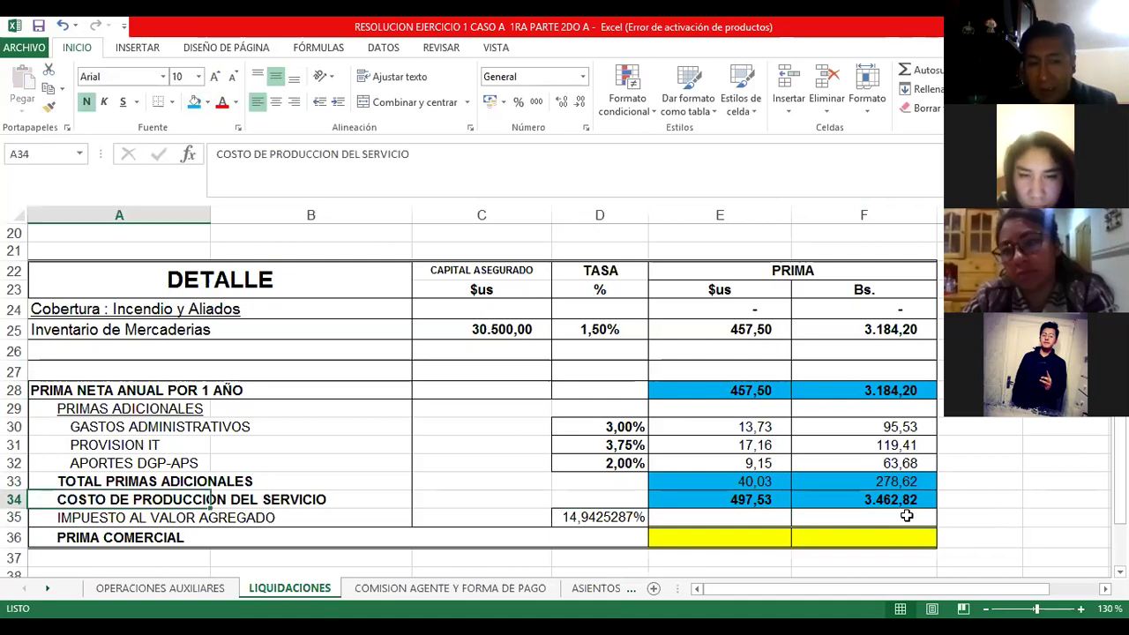
- Review the COSTO DE PRODUCCION DEL SERVICIO formula in E34 and the IMPUESTO AL VALOR AGREGADO row label
key("Right")
key("Right")
key("Left")
key("Left")
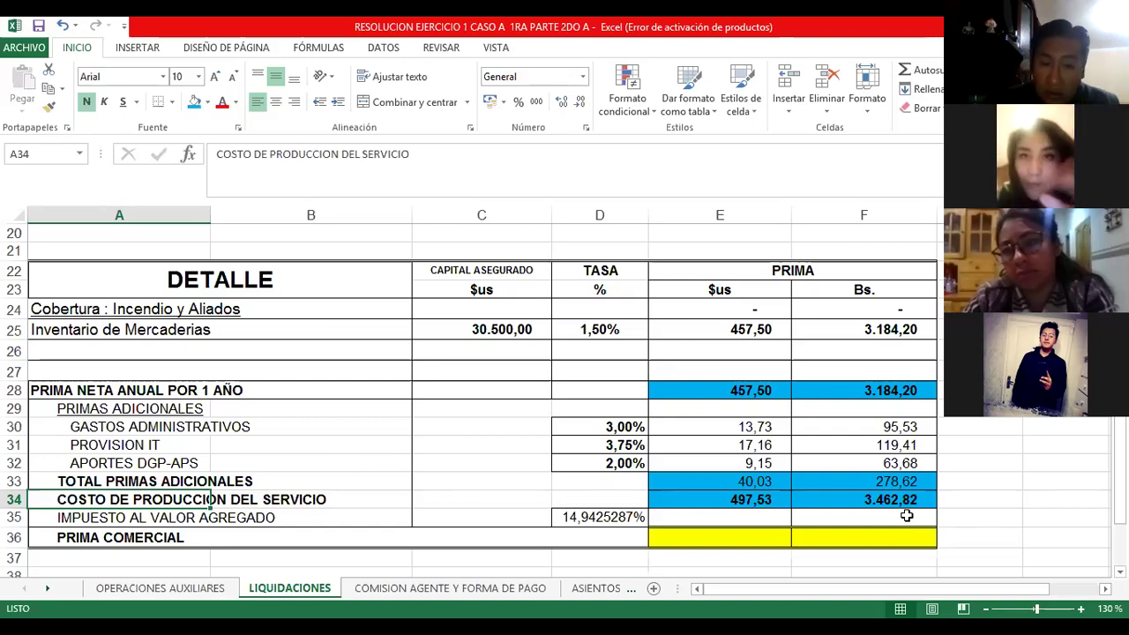
key("Right")
key("Right")
key("Right")
key("Right")
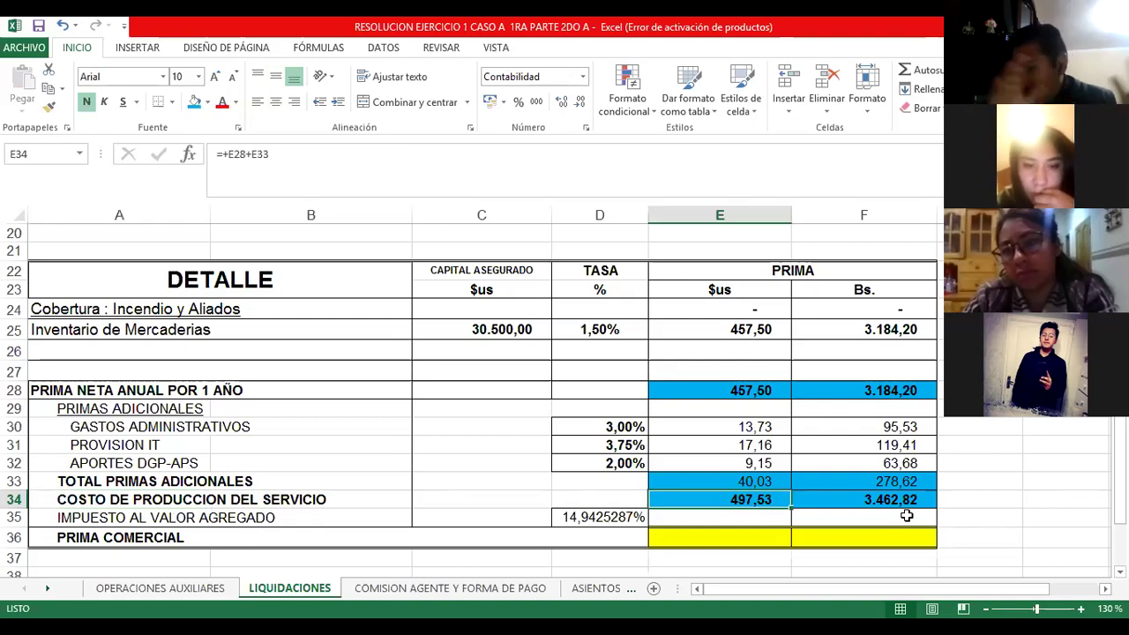
key("Down")
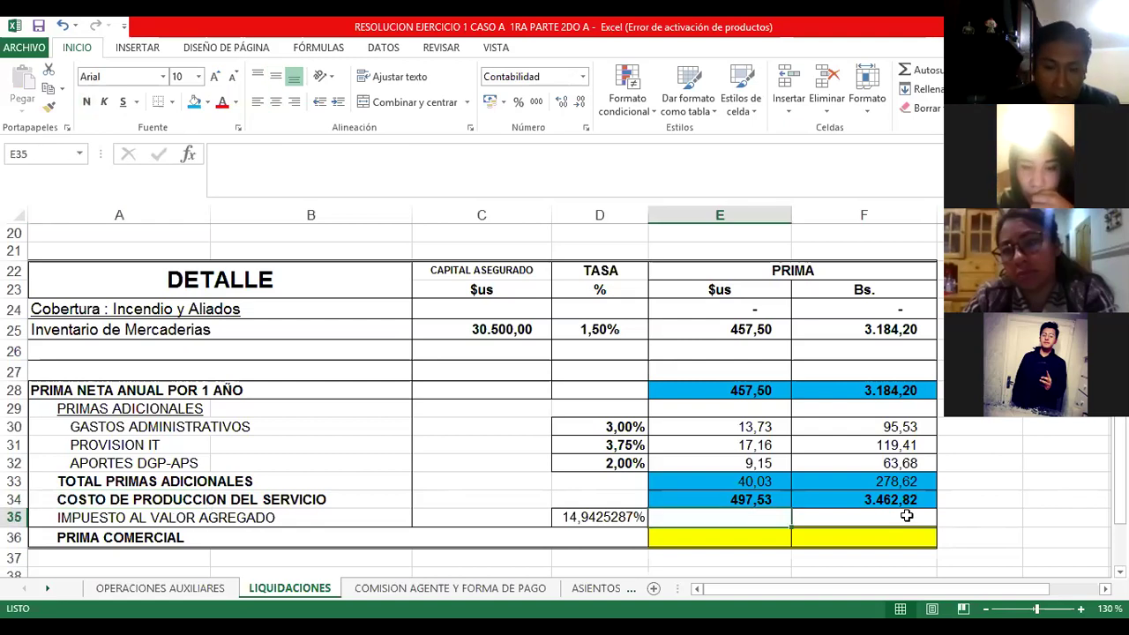
key("Left")
key("Left")
key("Left")
key("Left")
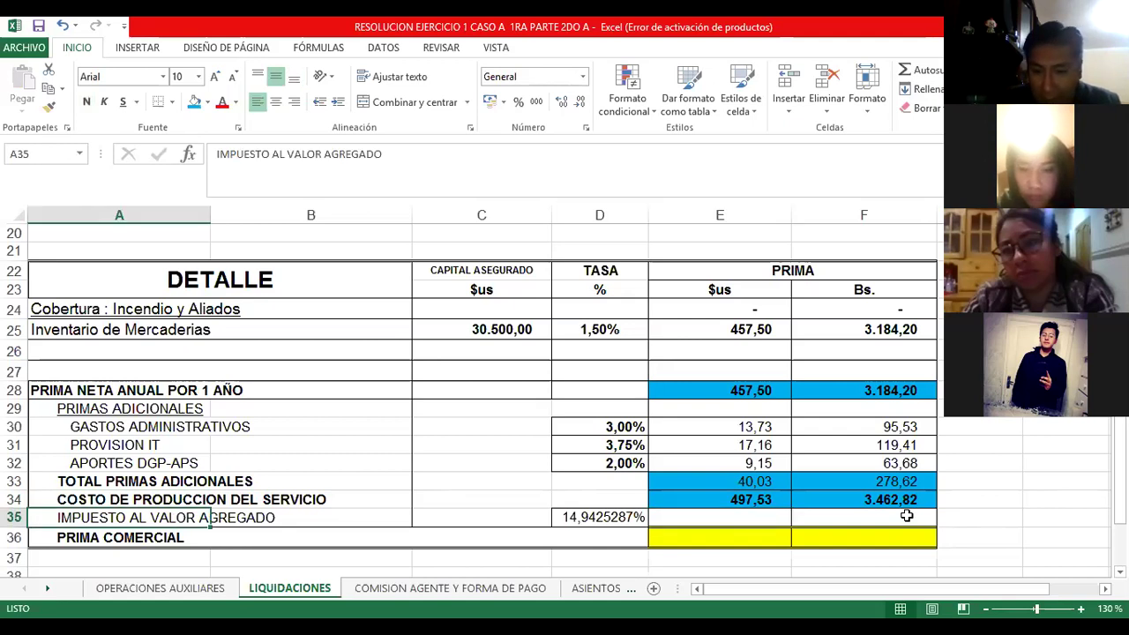
- Calculate the value-added tax rate as 13/87 in G35, beside the IMPUESTO AL VALOR AGREGADO row
key("Right")
key("Right")
key("Right")
key("Right")
key("Right")
key("Right")
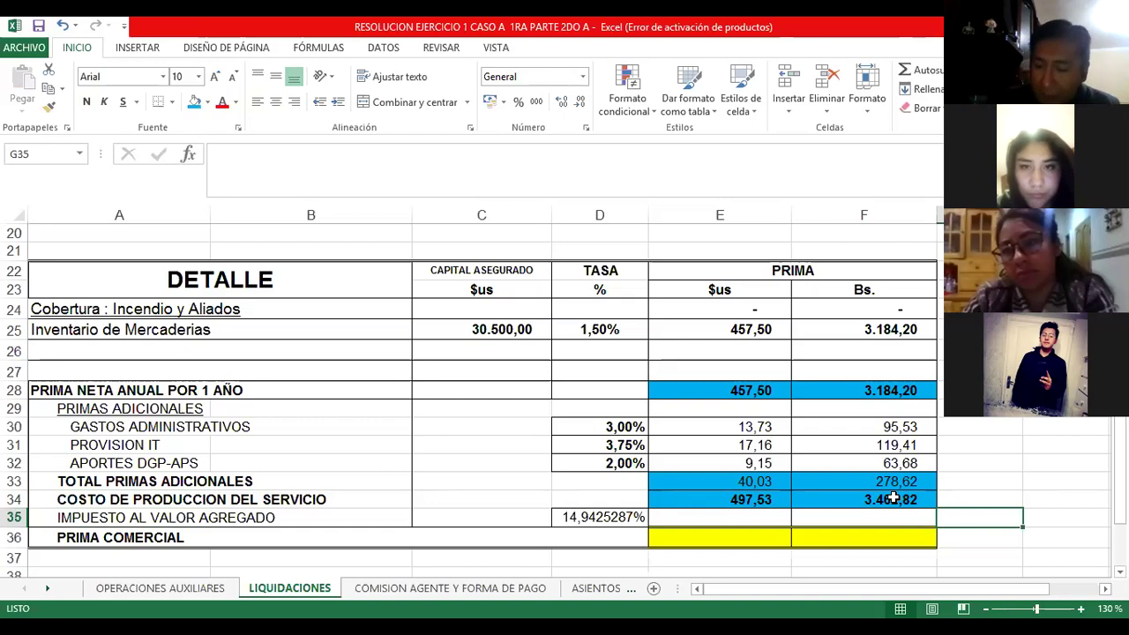
type("+")
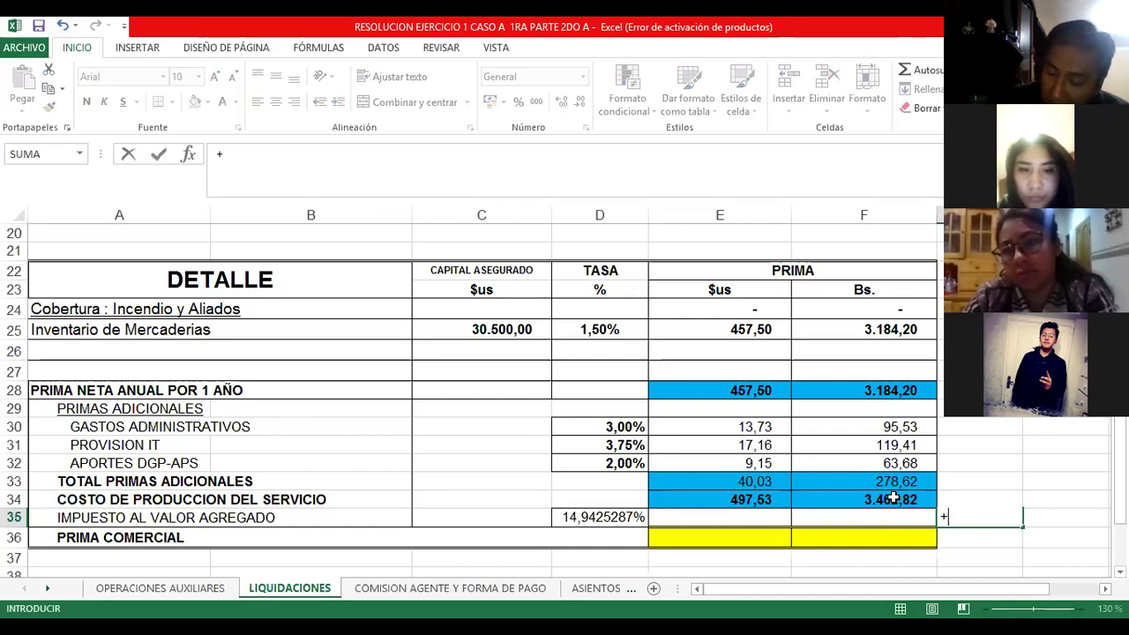
type("13")
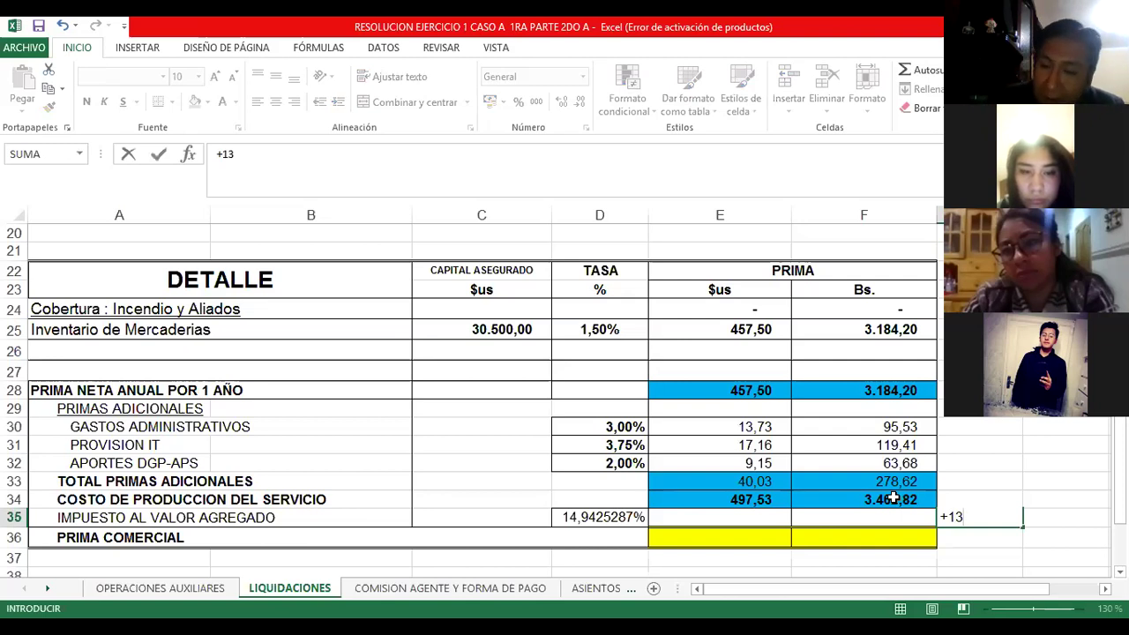
type("/87")
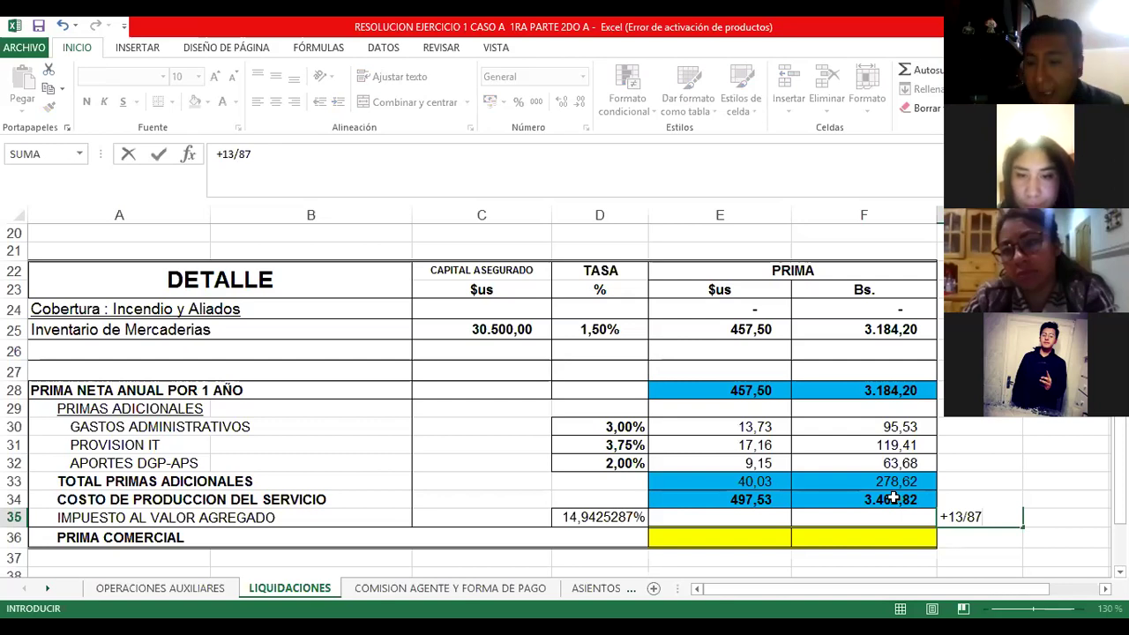
key("Return")
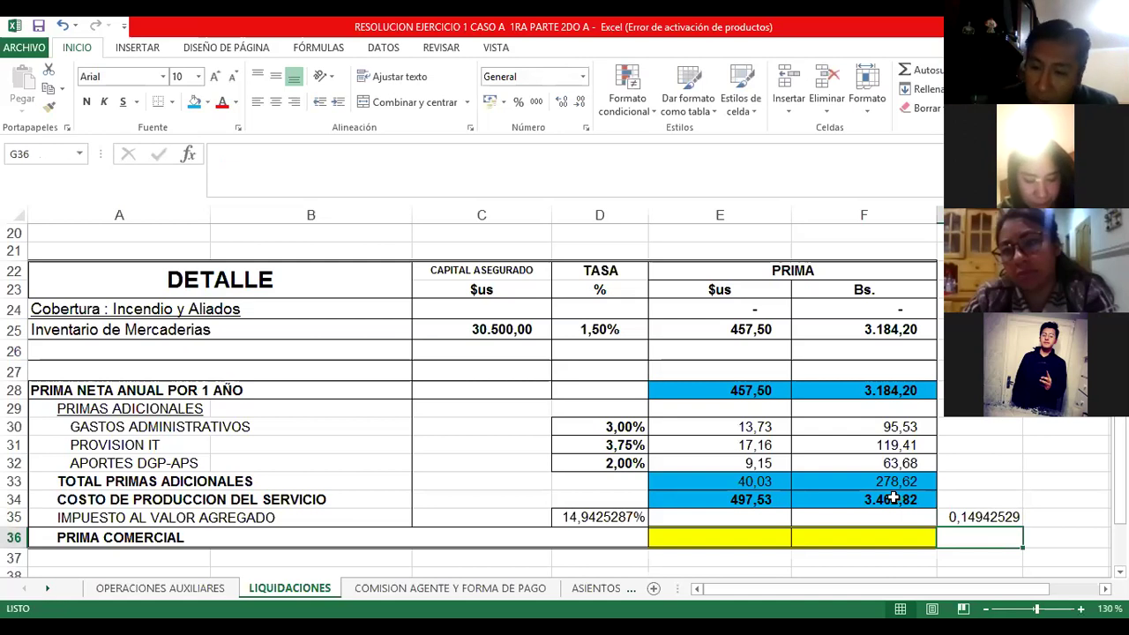
key("Up")
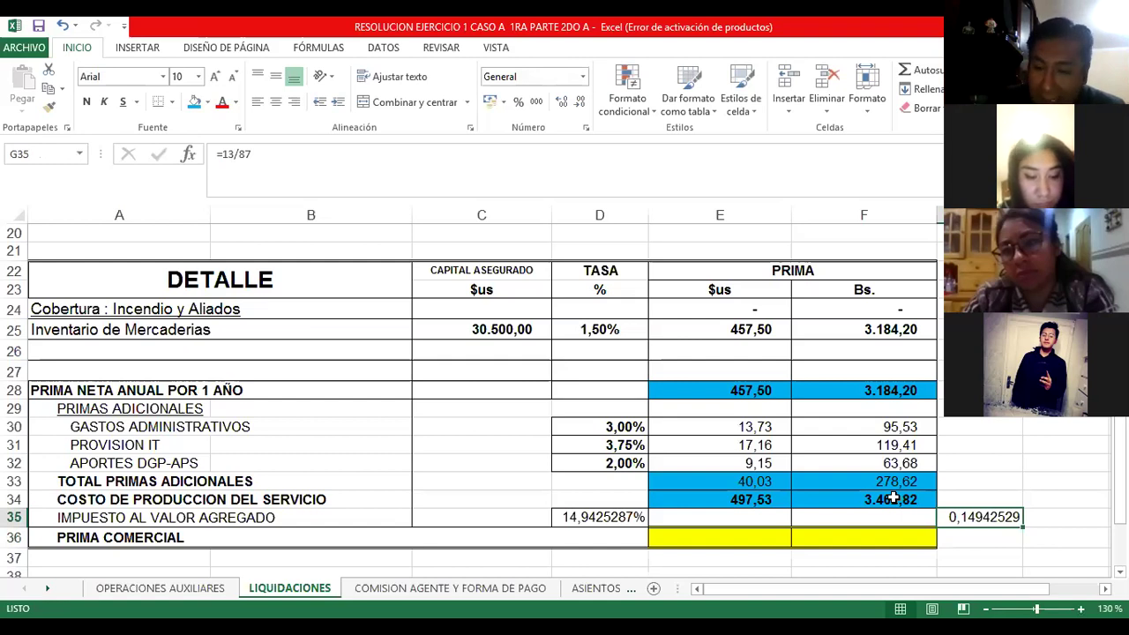
key("Left")
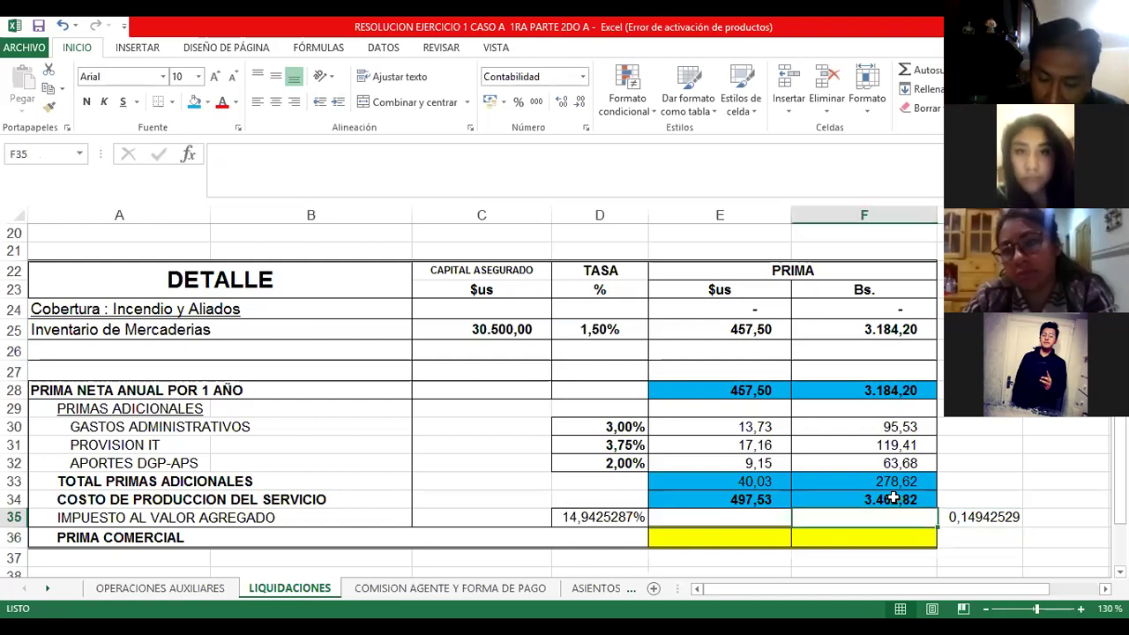
key("Left")
key("Left")
key("Right")
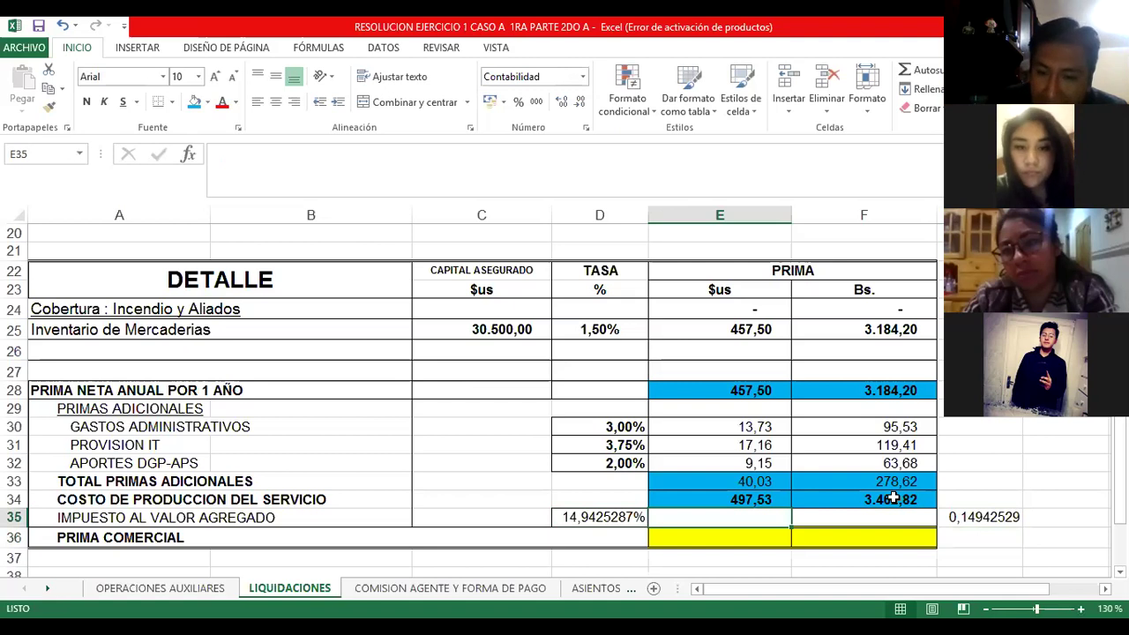
type("+")
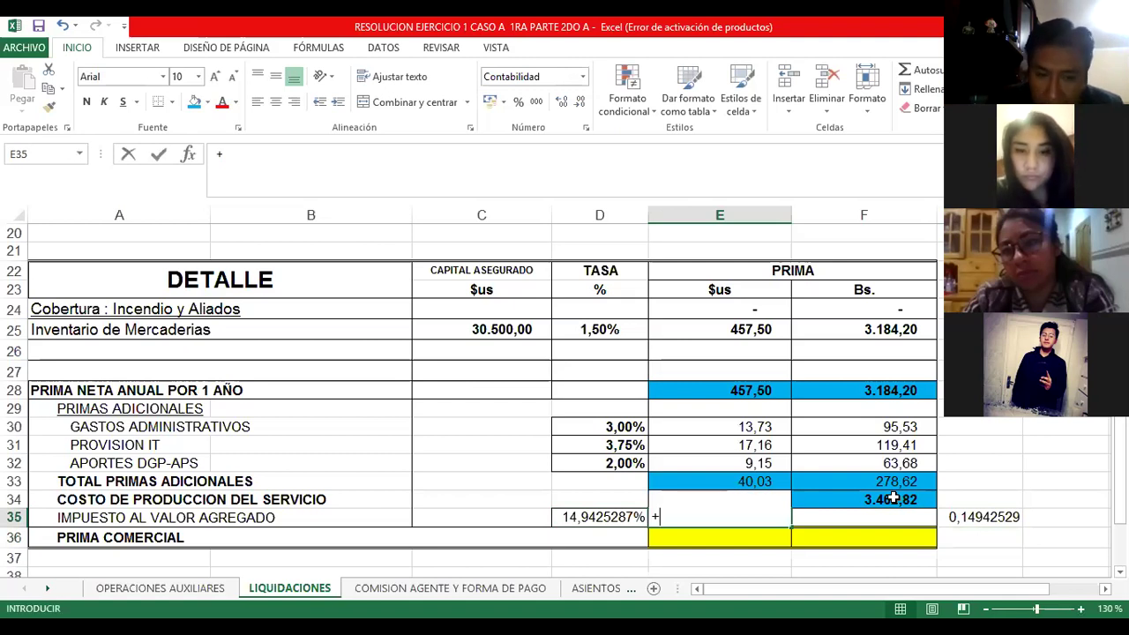
key("Up")
key("Escape")
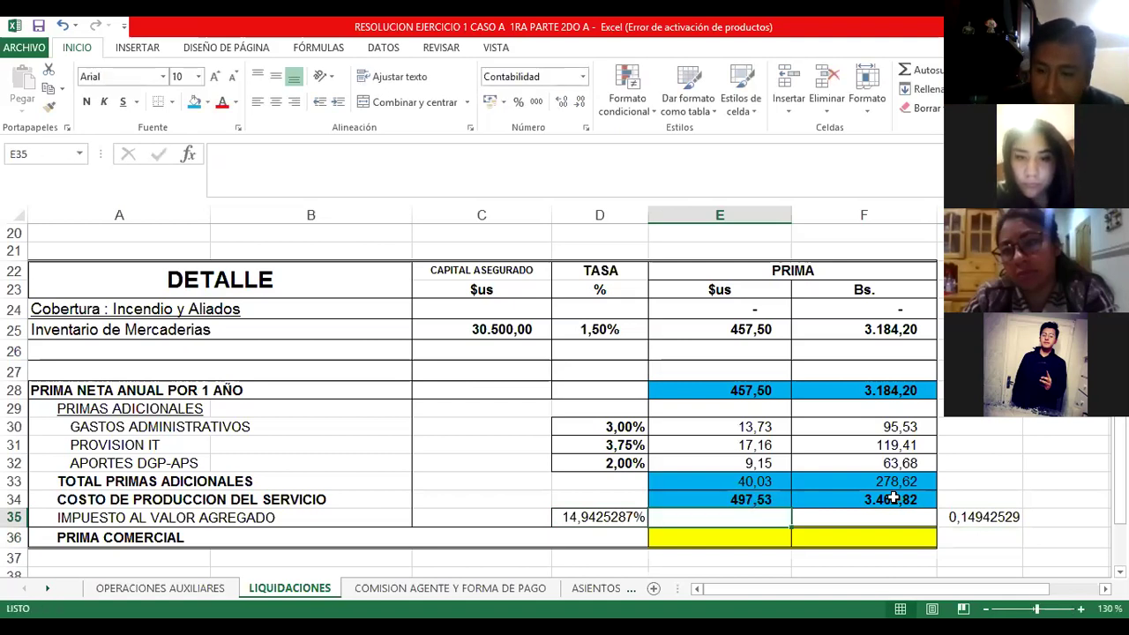
key("Up")
key("Down")
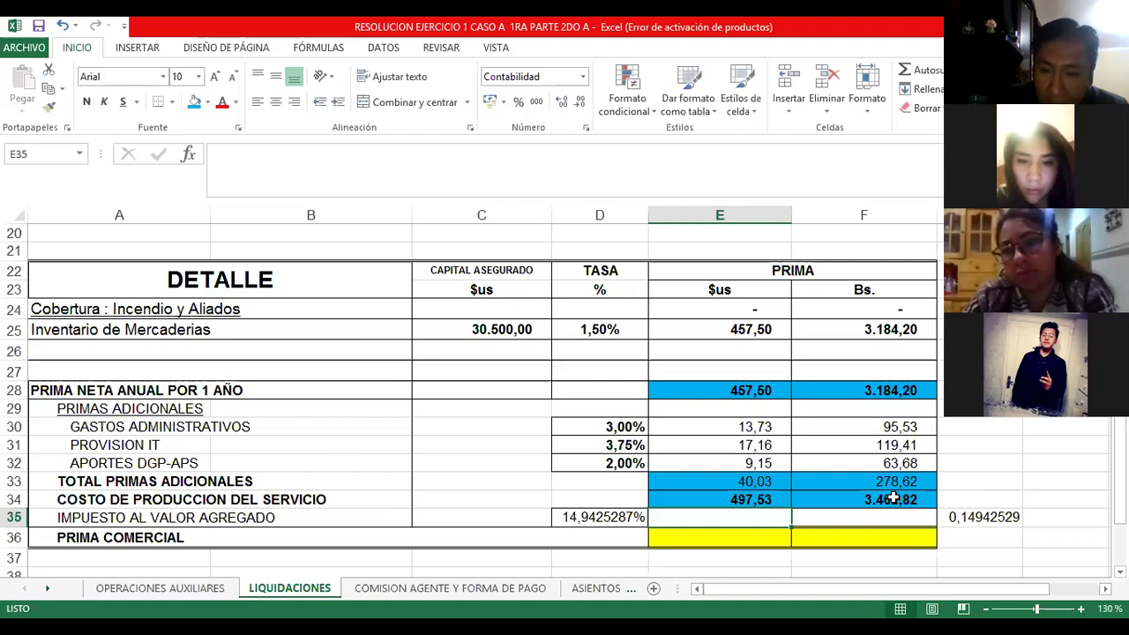
- Calculate the $us IMPUESTO AL VALOR AGREGADO in E35 by multiplying the service production cost E34 by the rate in D35
type("+")
key("Up")
type("*")
key("Left")
key("Return")
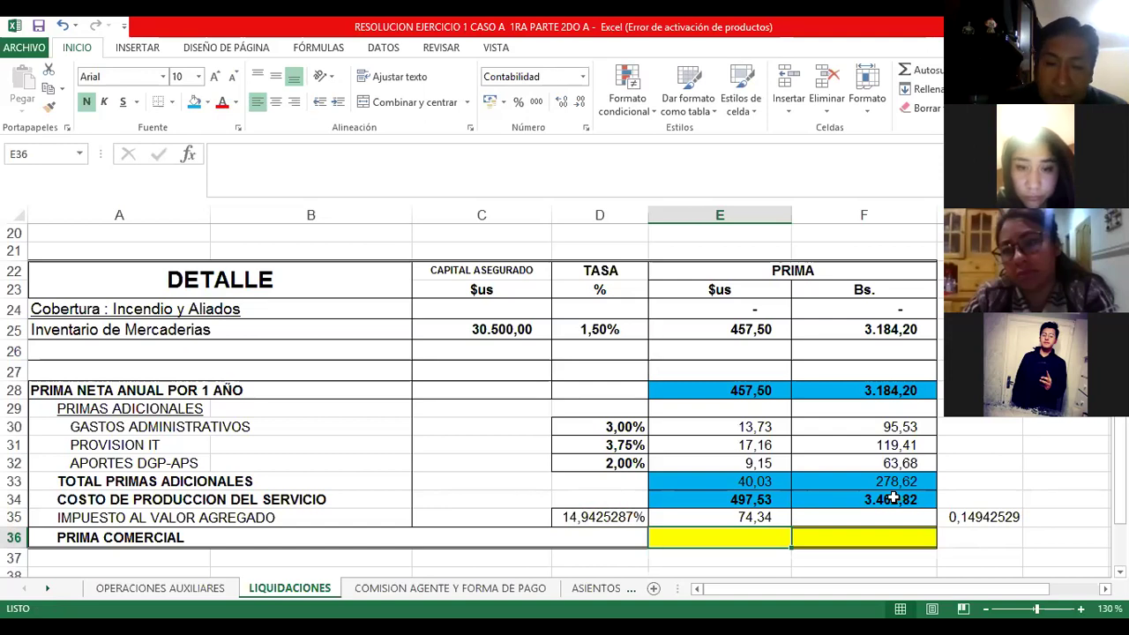
- Calculate the Bs. IMPUESTO AL VALOR AGREGADO in F35 as F34*D35, and check the formulas in row 35
key("Up")
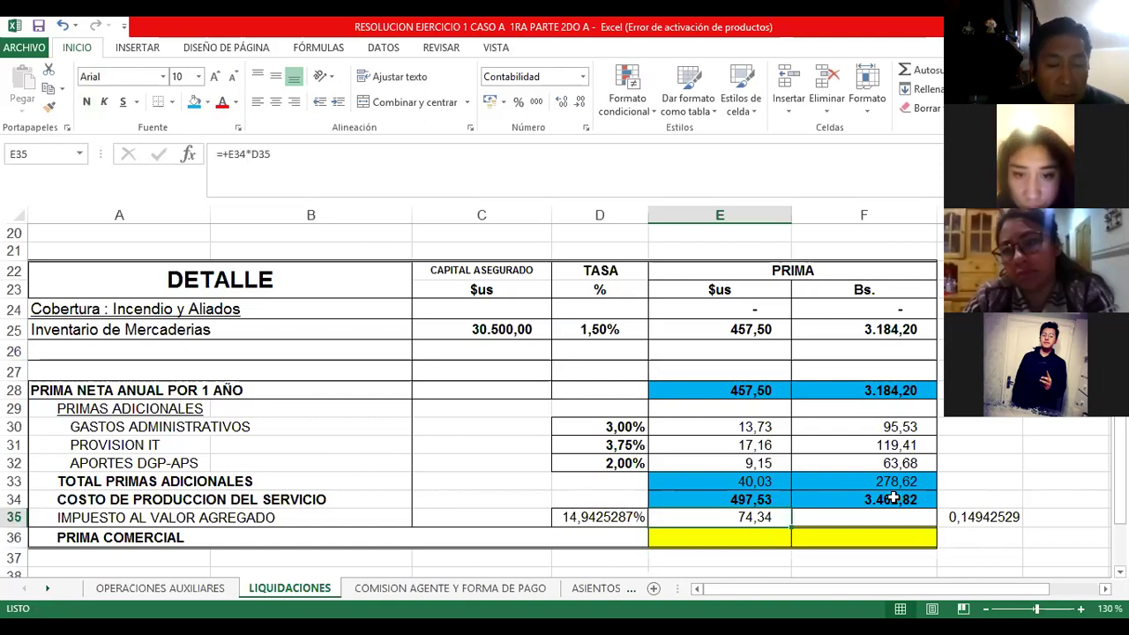
key("Right")
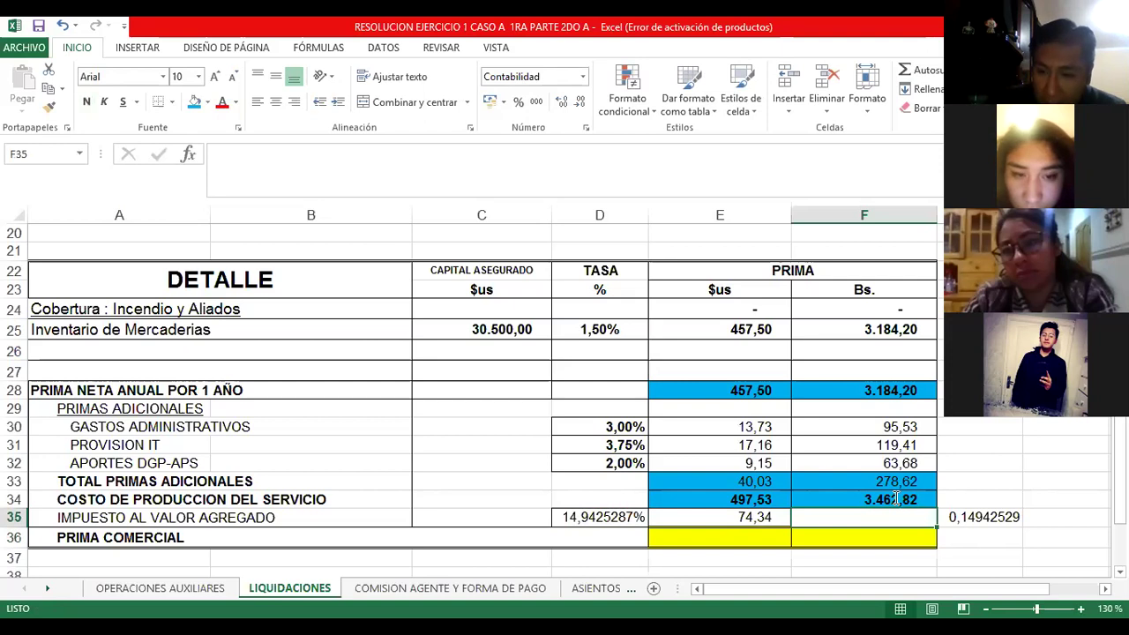
type("+")
left_click(895, 498)
type("*")
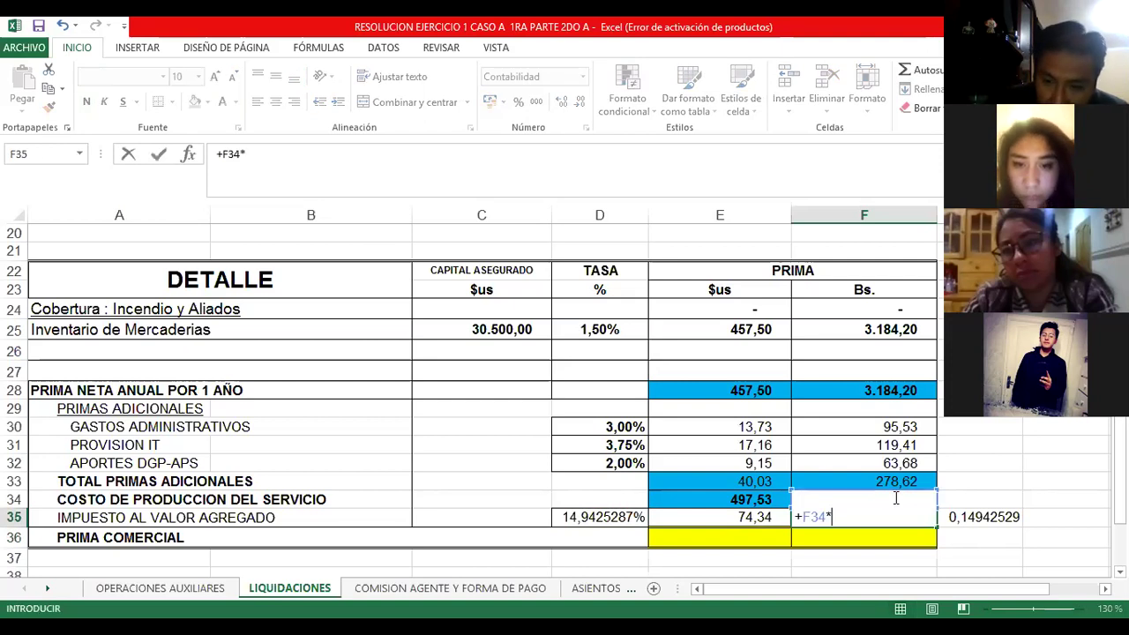
type("d35")
key("Return")
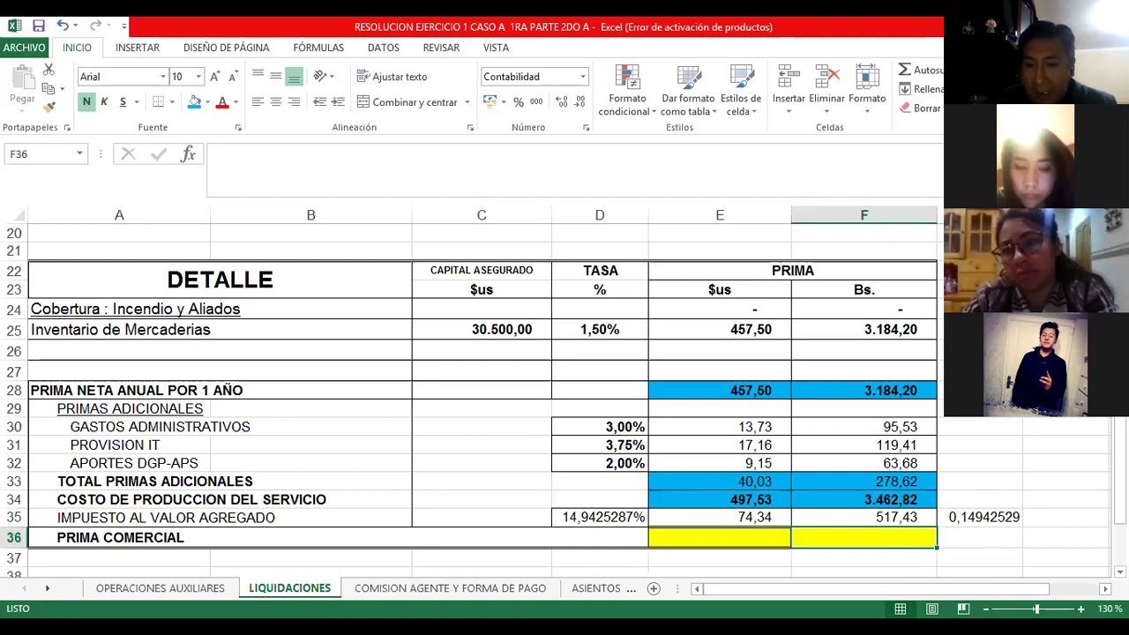
left_click(978, 537)
left_click(720, 517)
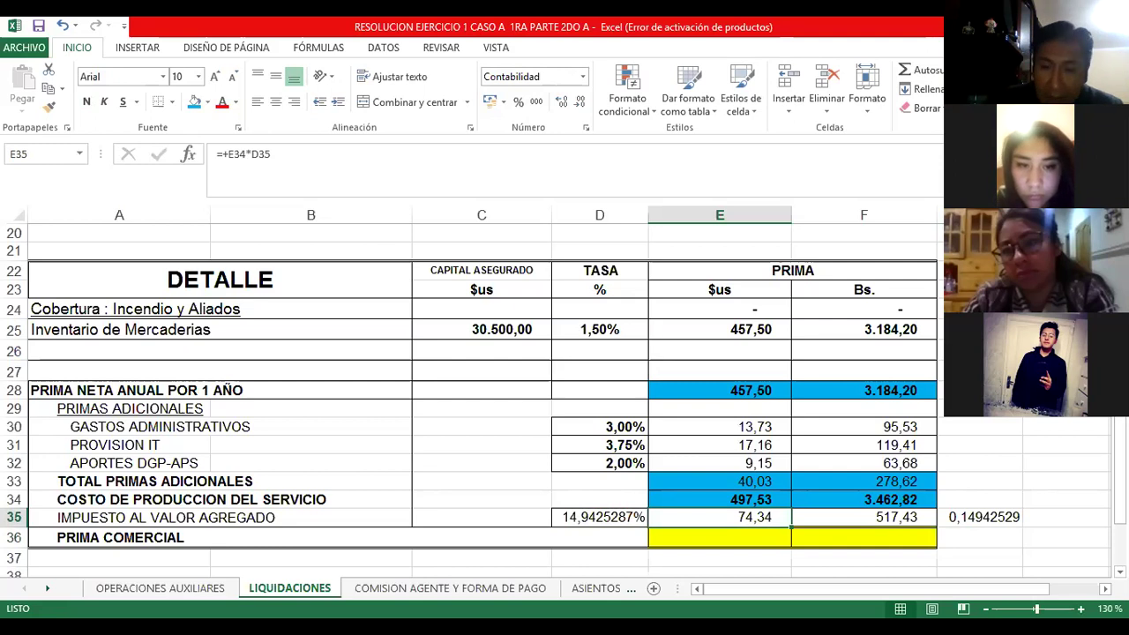
left_click(864, 517)
left_click(600, 517)
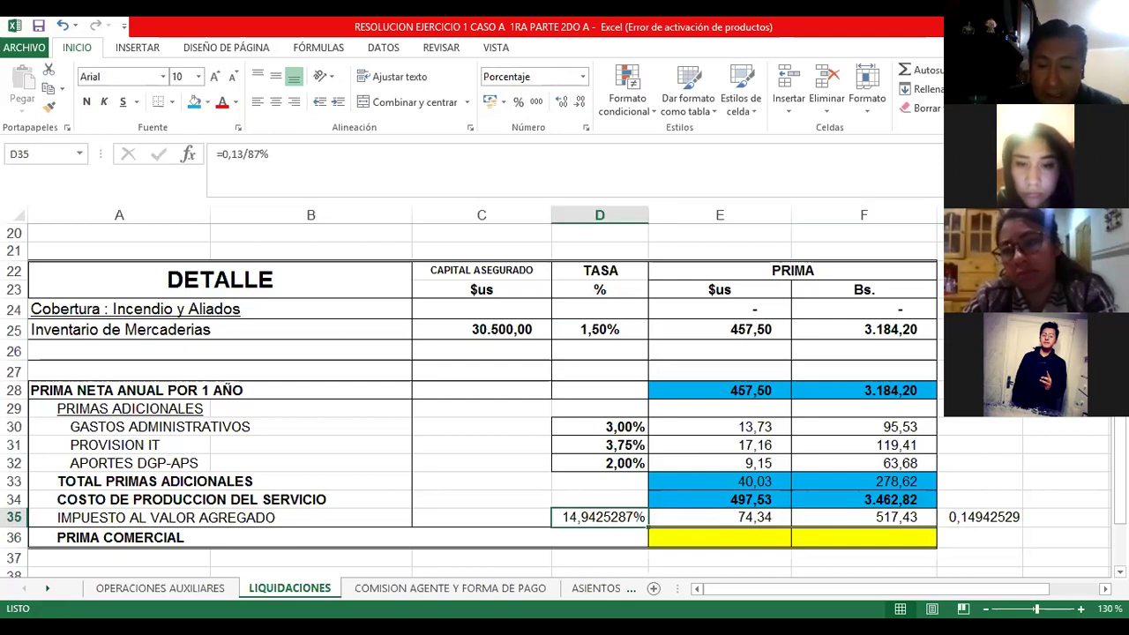
left_click(864, 517)
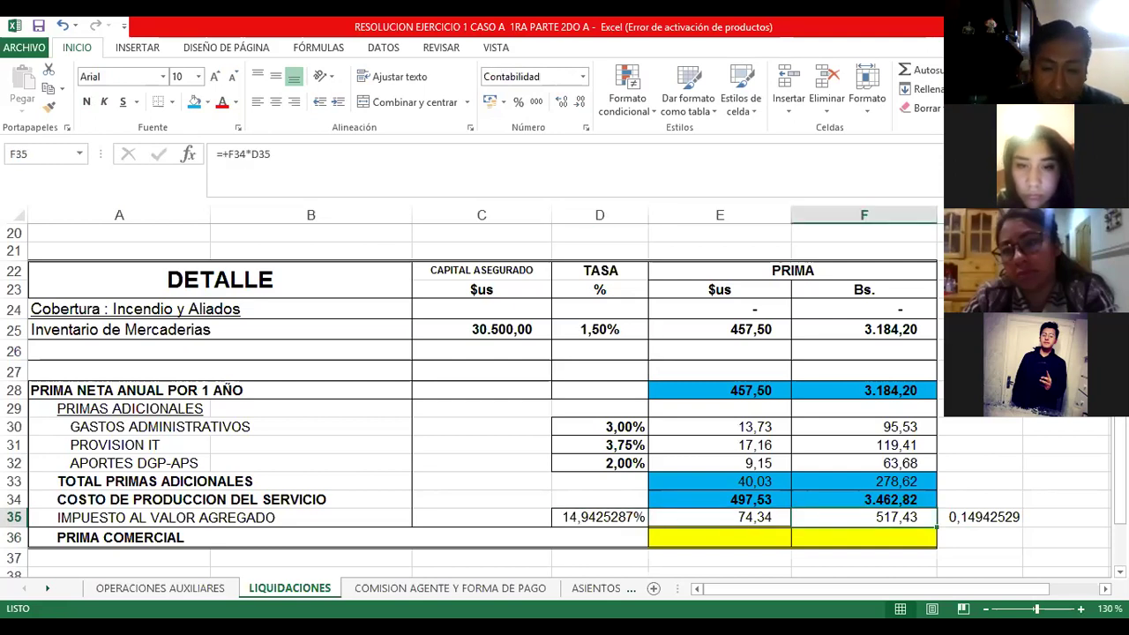
- Calculate the $us PRIMA COMERCIAL in E36 by adding the service production cost E34 and the value-added tax E35
left_click(120, 537)
left_click(720, 537)
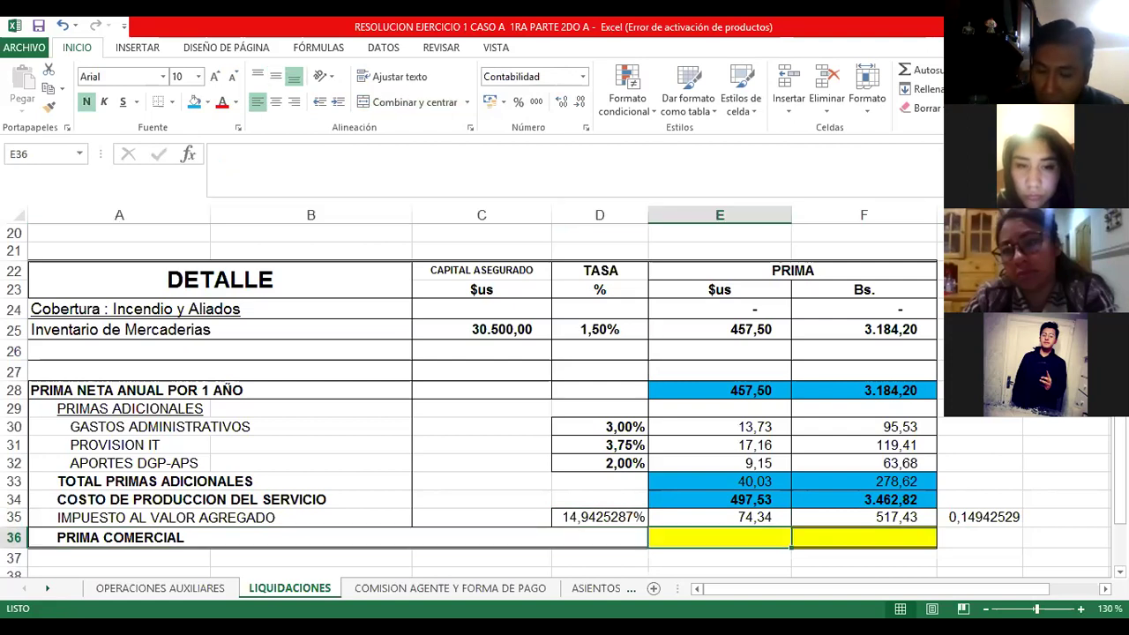
type("+")
key("Up")
key("Up")
type("+")
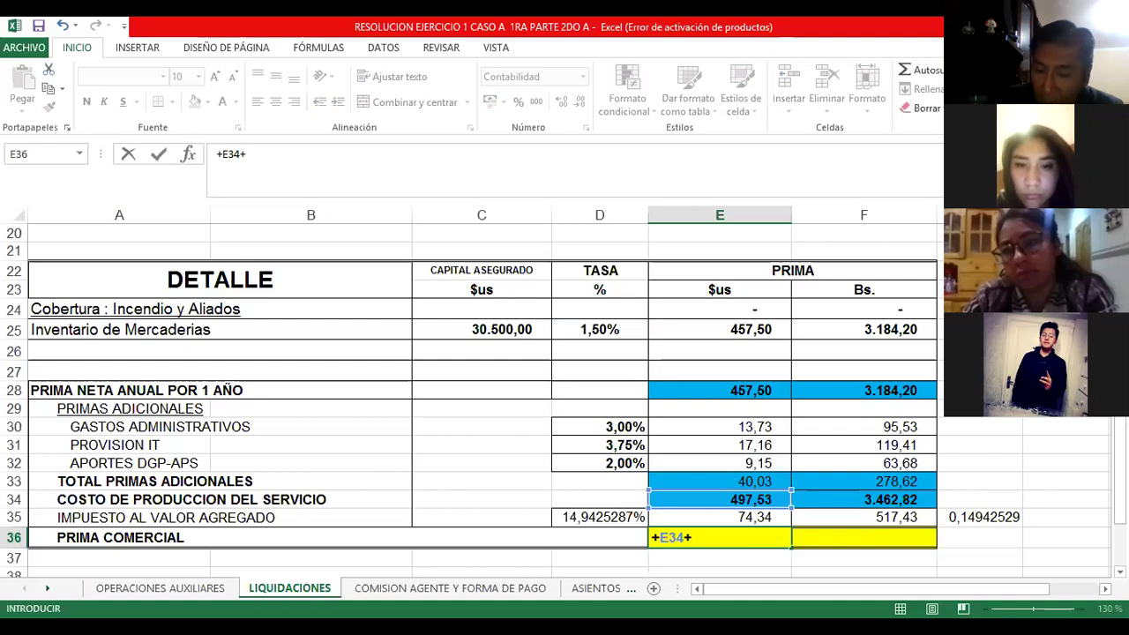
key("Up")
key("ctrl+Return")
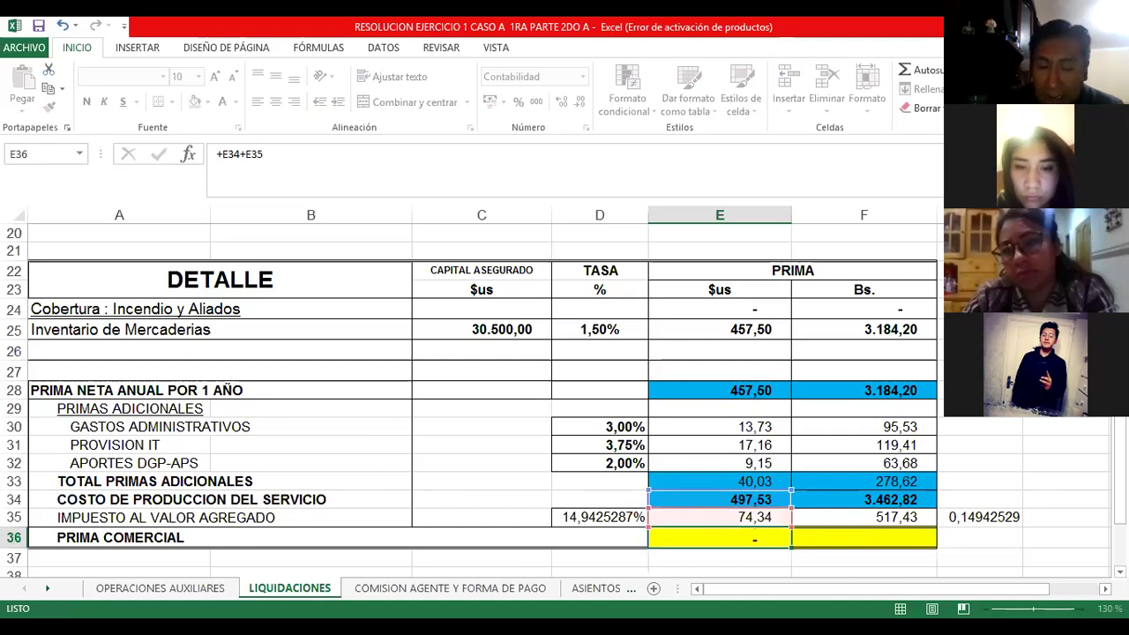
key("Return")
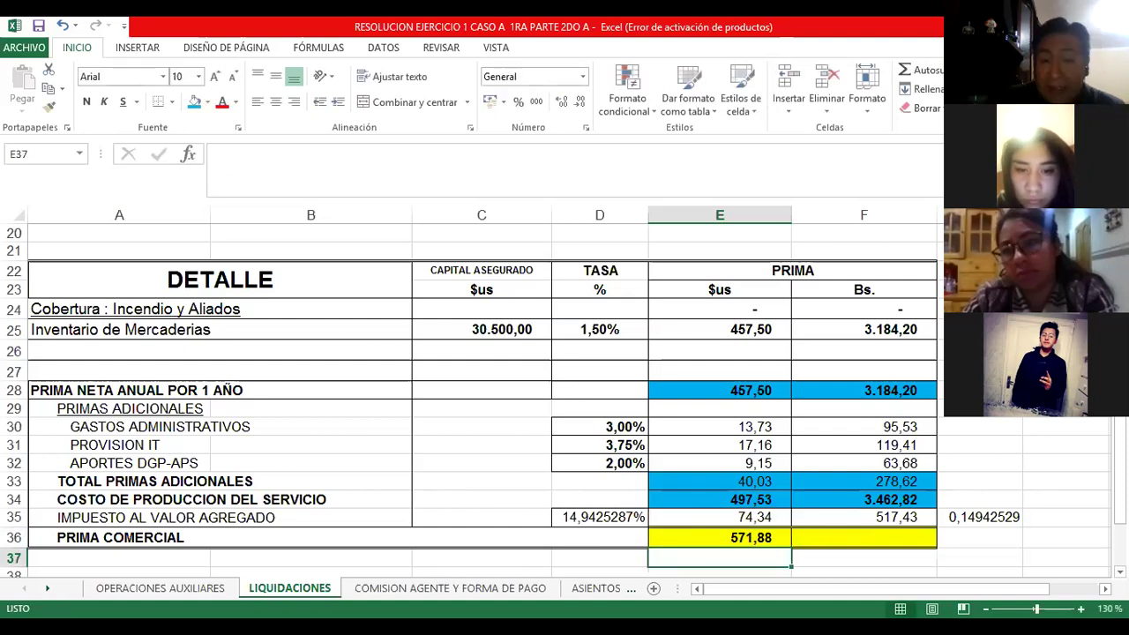
- Copy the $us PRIMA COMERCIAL formula from E36 into the Bs. cell F36 and check the cells it adds
left_click(720, 537)
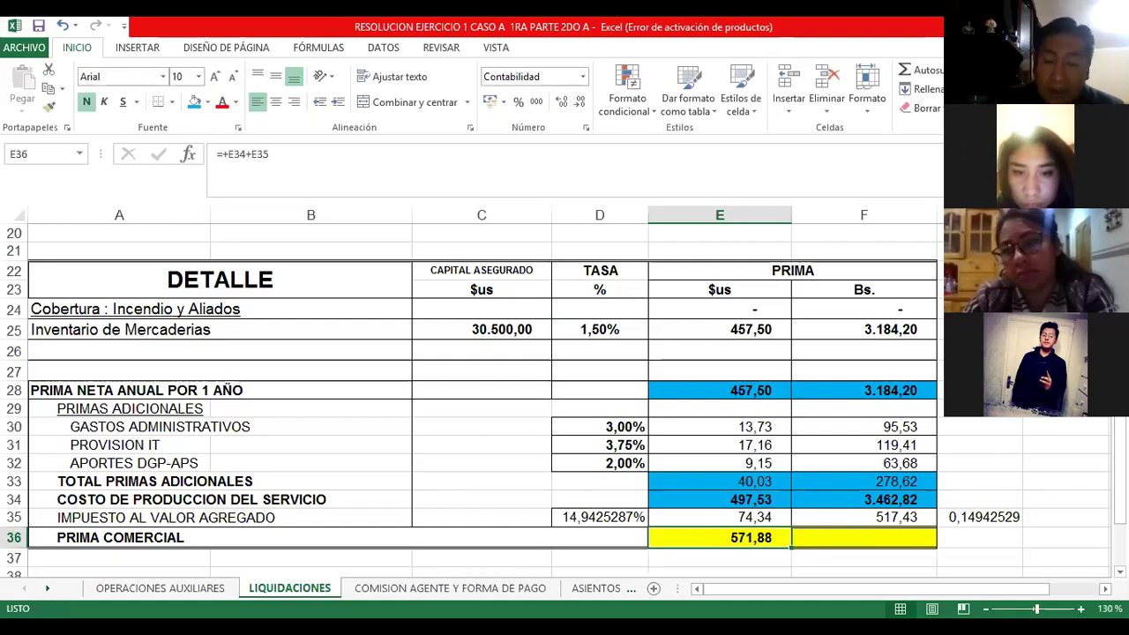
key("ctrl+c")
key("ctrl+c")
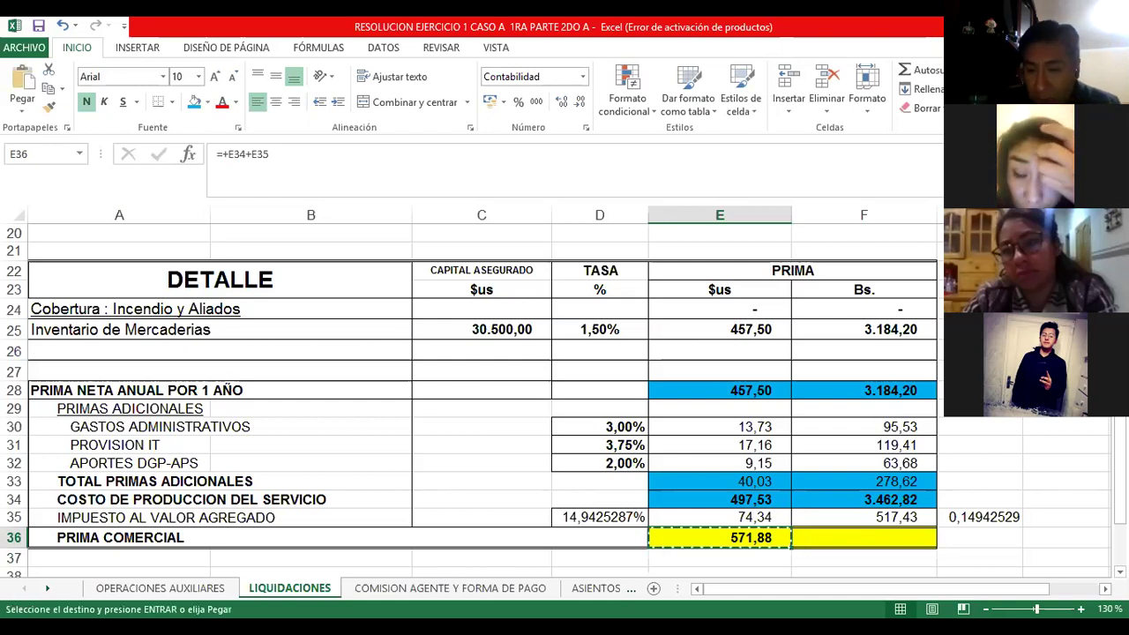
left_click(863, 538)
key("ctrl+v")
key("Escape")
left_click(863, 499)
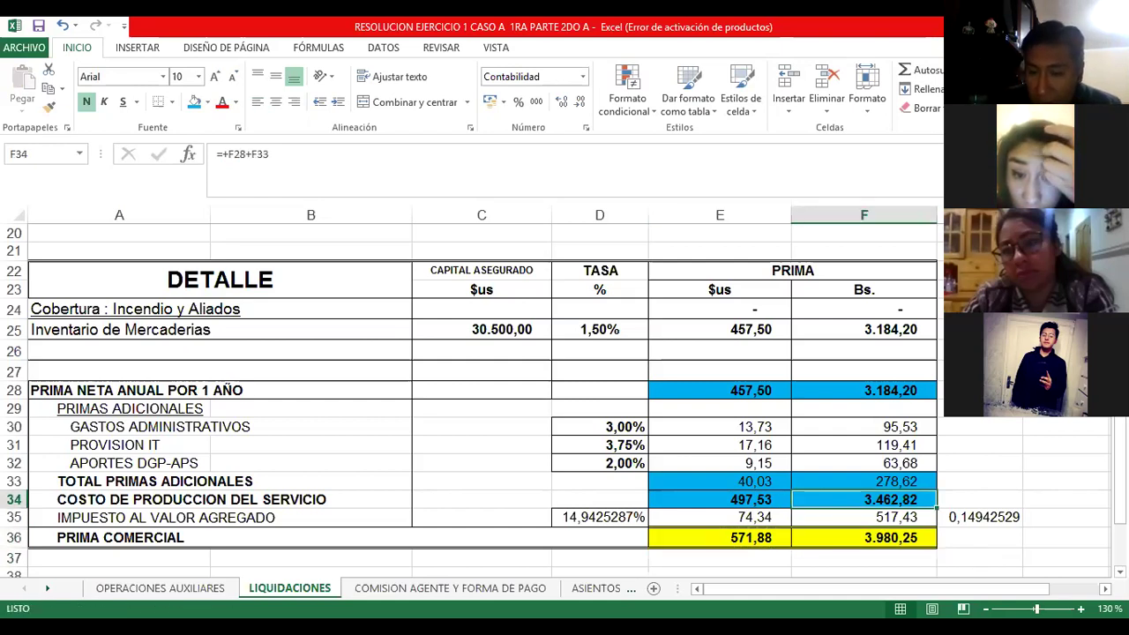
left_click(863, 518)
left_click(863, 537)
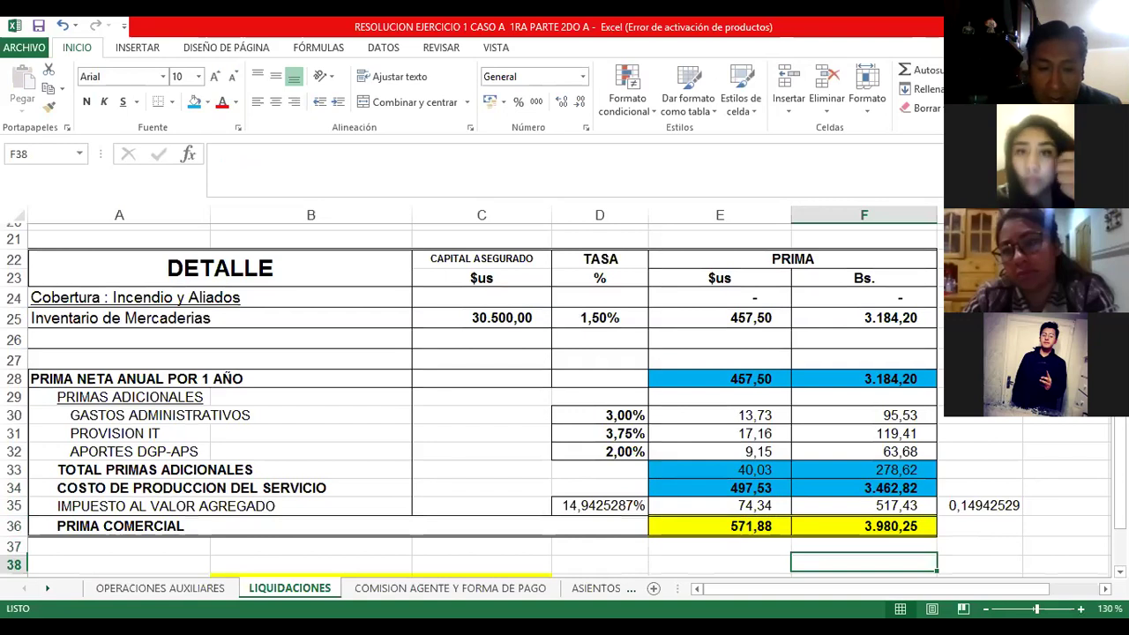
- Clear the existing proof results in B41:C41 under PN*1,25=PC in the yellow PRUEBA block
scroll(564, 397, "down", 1)
left_click(864, 554)
left_click(310, 554)
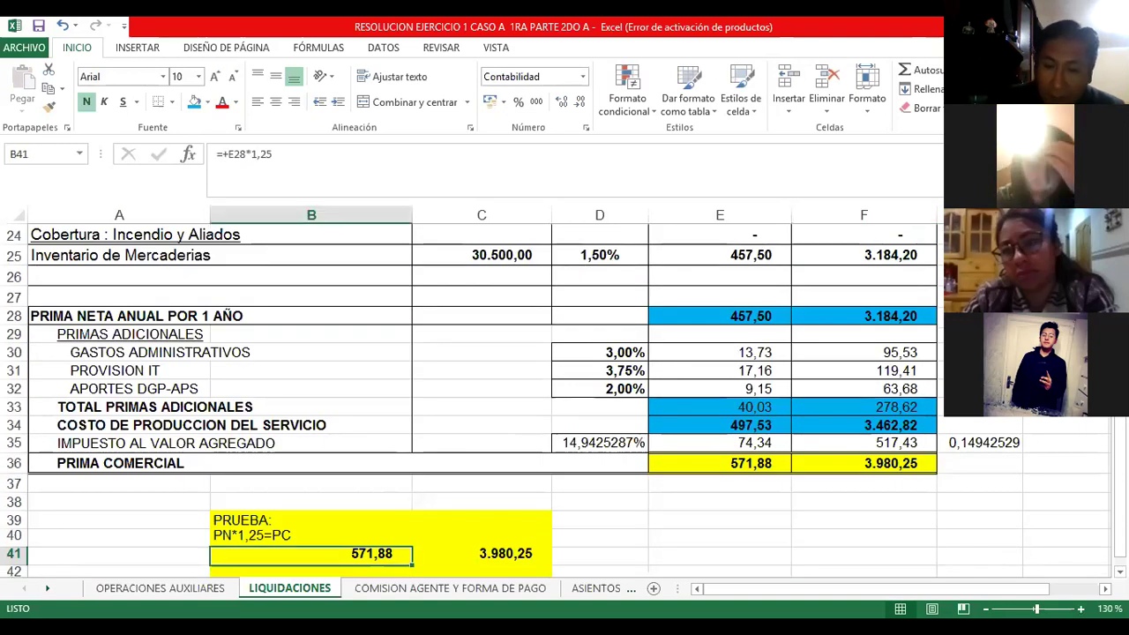
key("shift+Right")
key("Delete")
left_click(864, 539)
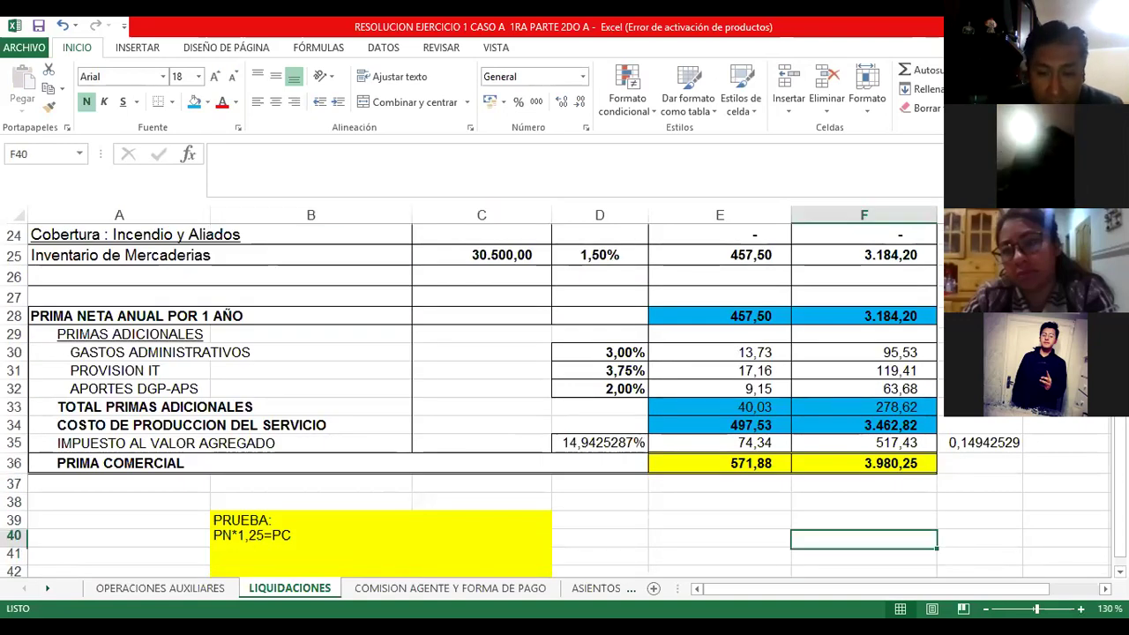
- Check the PRIMA COMERCIAL label and the IMPUESTO AL VALOR AGREGADO rate formula in D35
left_click(335, 463)
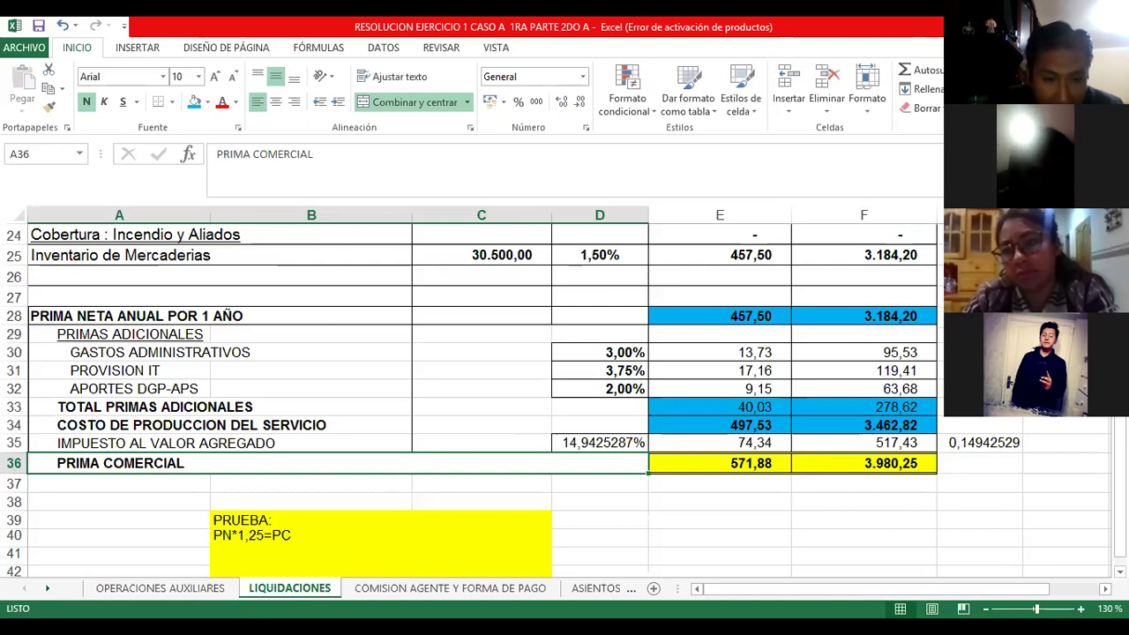
left_click(209, 444)
left_click(643, 445)
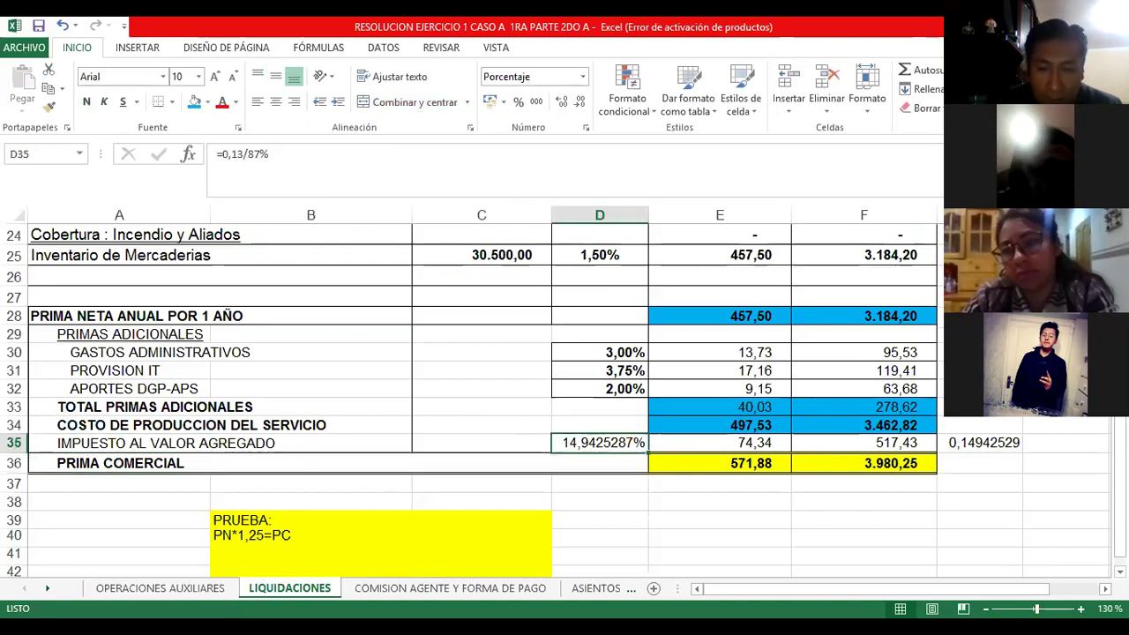
- Check the Bs. PRIMA COMERCIAL formula in F36 and the PN*1,25=PC rule in the PRUEBA block
left_click(864, 464)
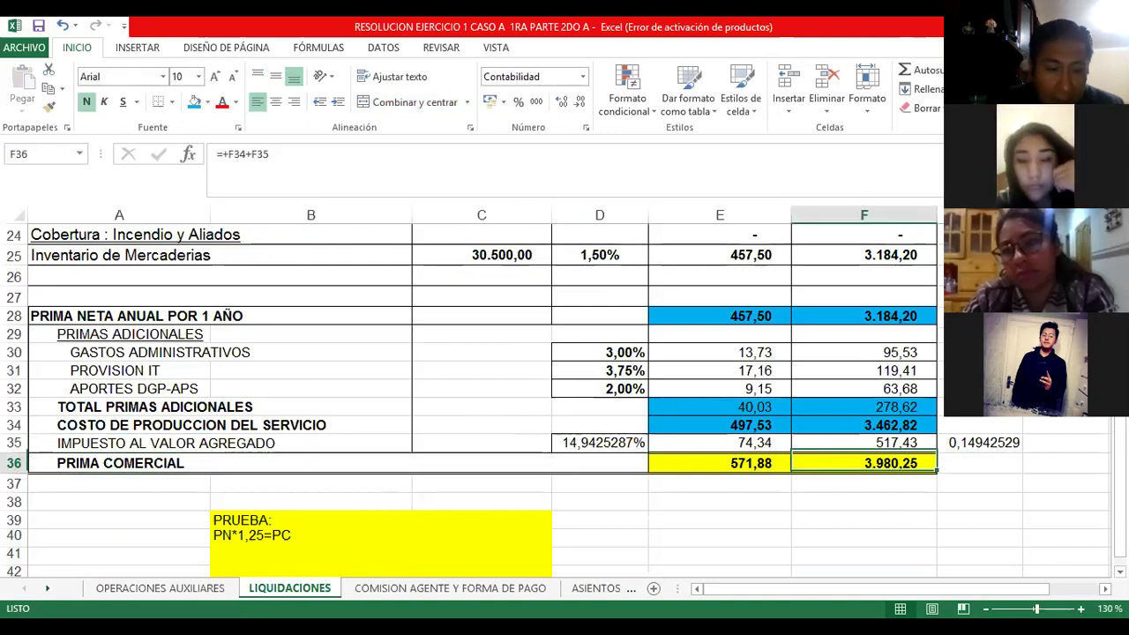
left_click(600, 500)
left_click(494, 571)
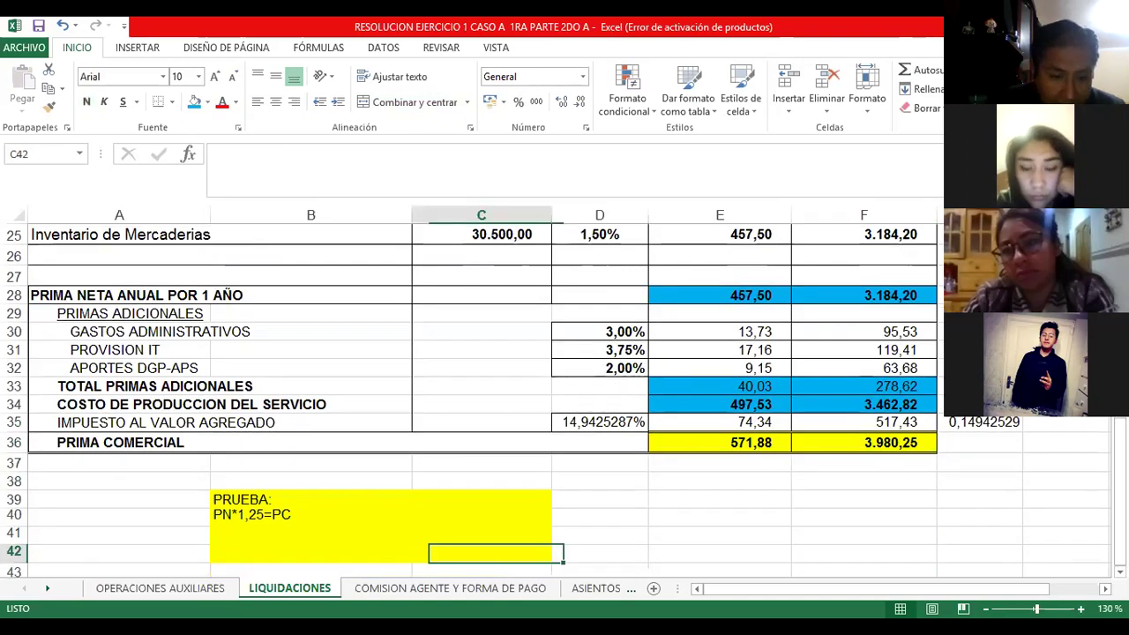
left_click(310, 534)
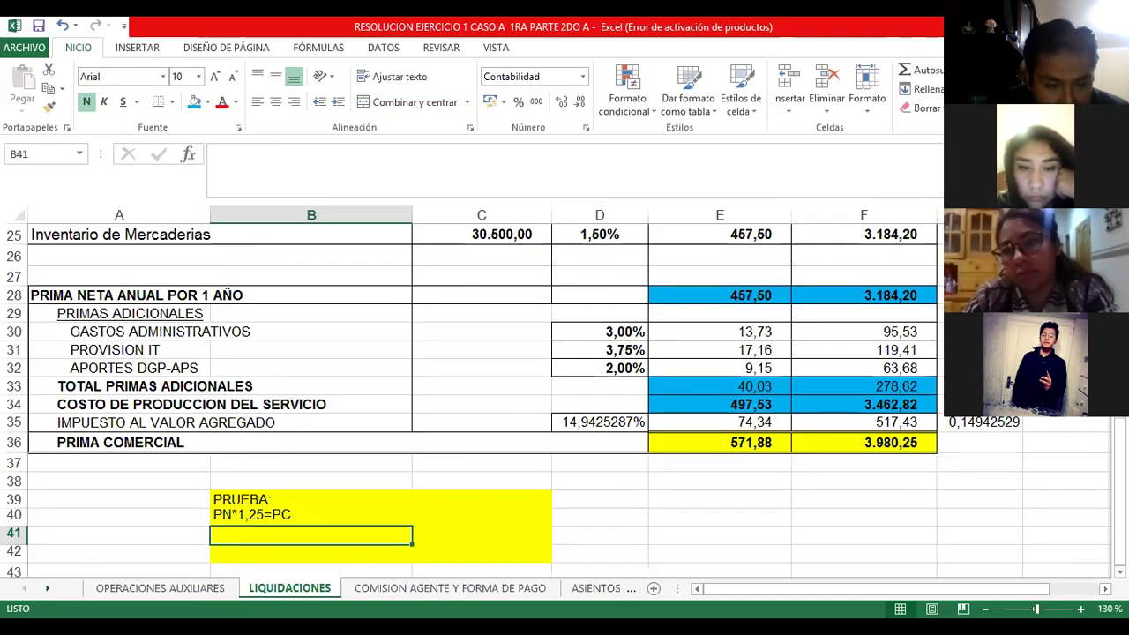
left_click(311, 516)
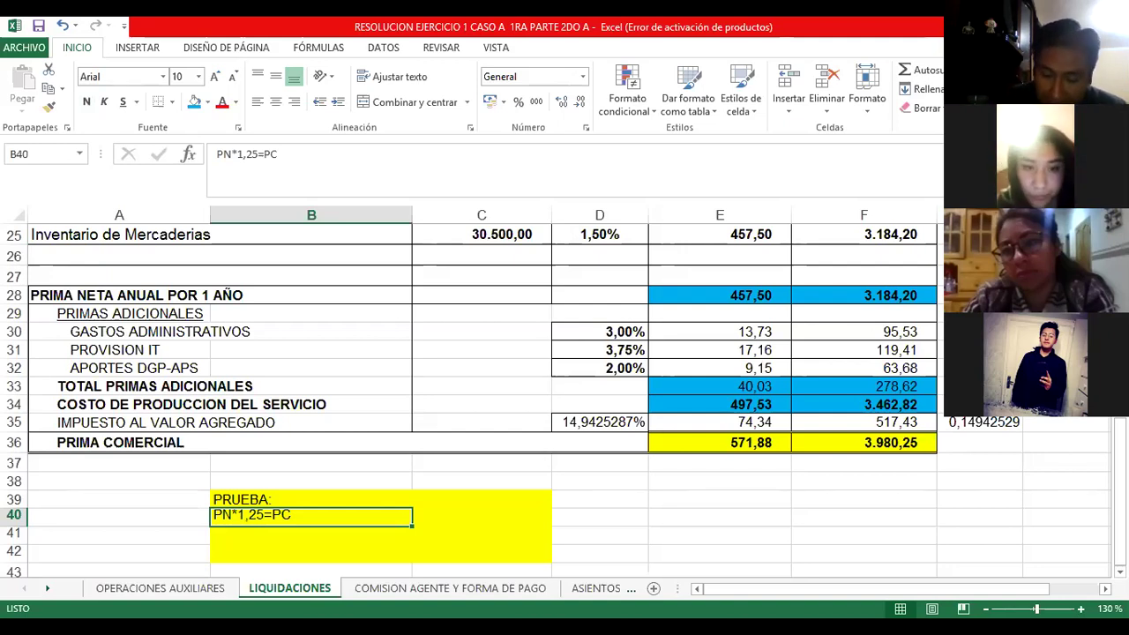
left_click(311, 535)
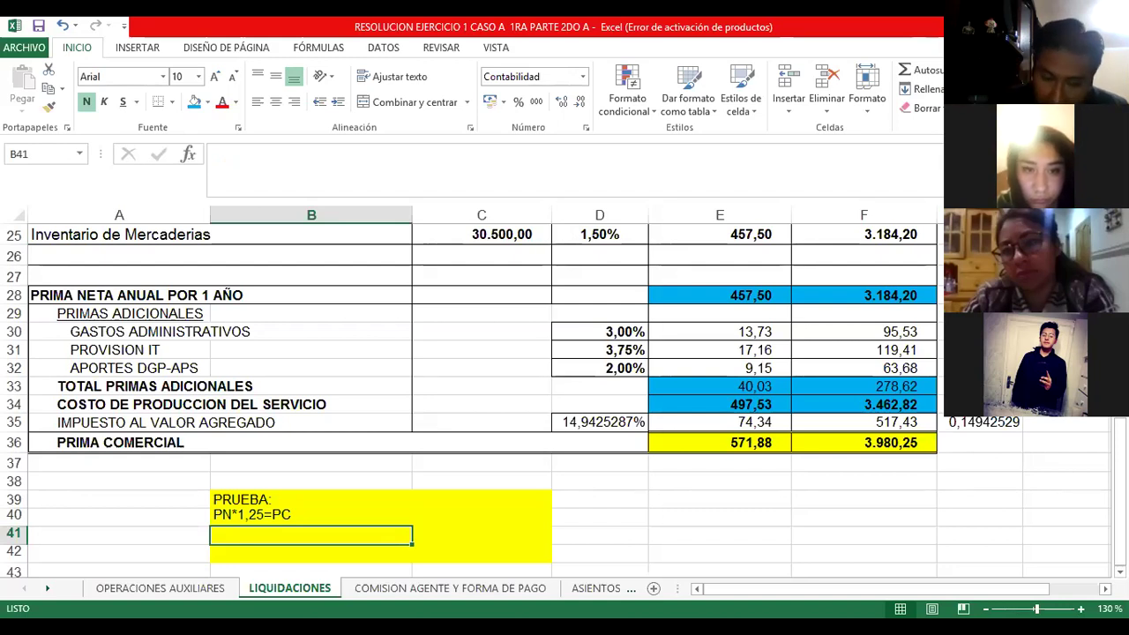
- Calculate the $us proof in B42 by multiplying the PRIMA NETA in E28 by 1,25, and make it bold
left_click(311, 552)
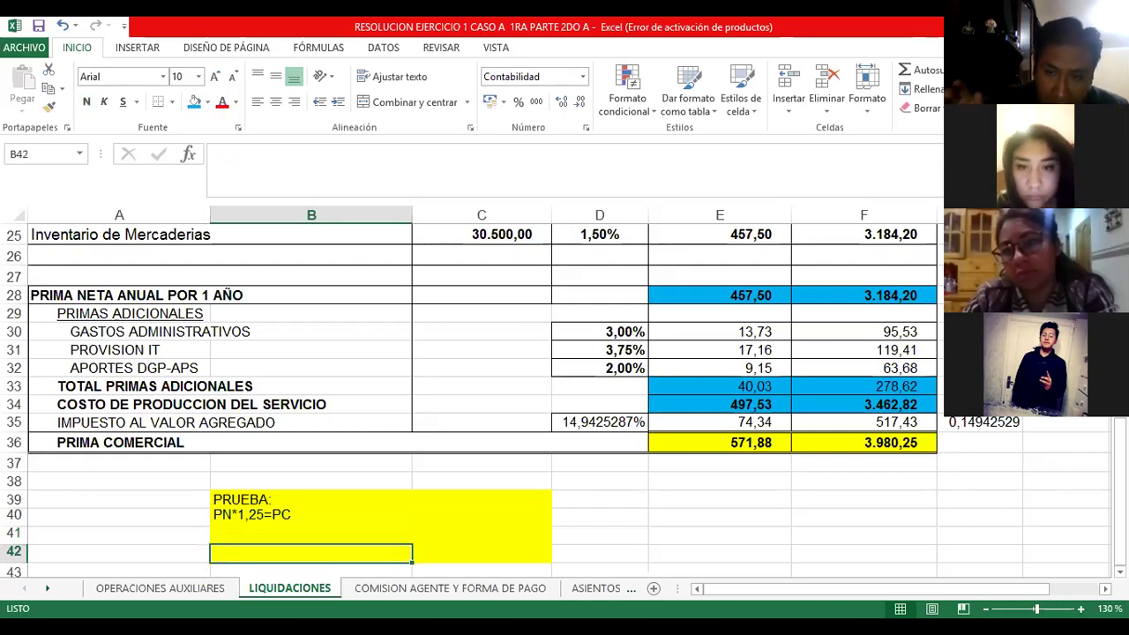
key("F2")
type("+B38")
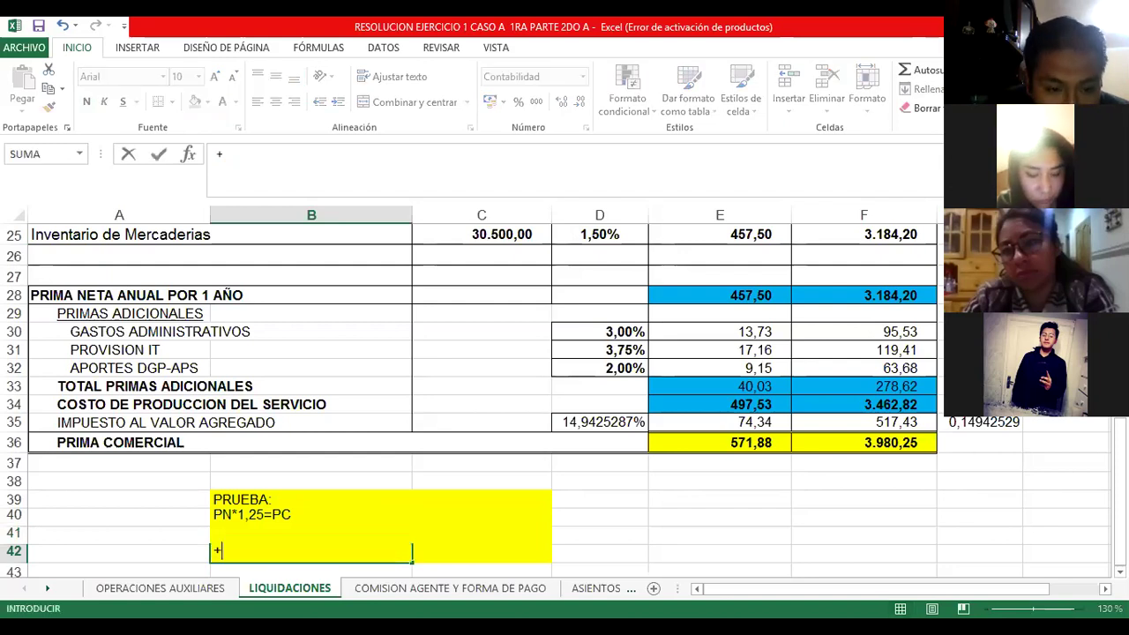
left_click(310, 481)
left_click(720, 349)
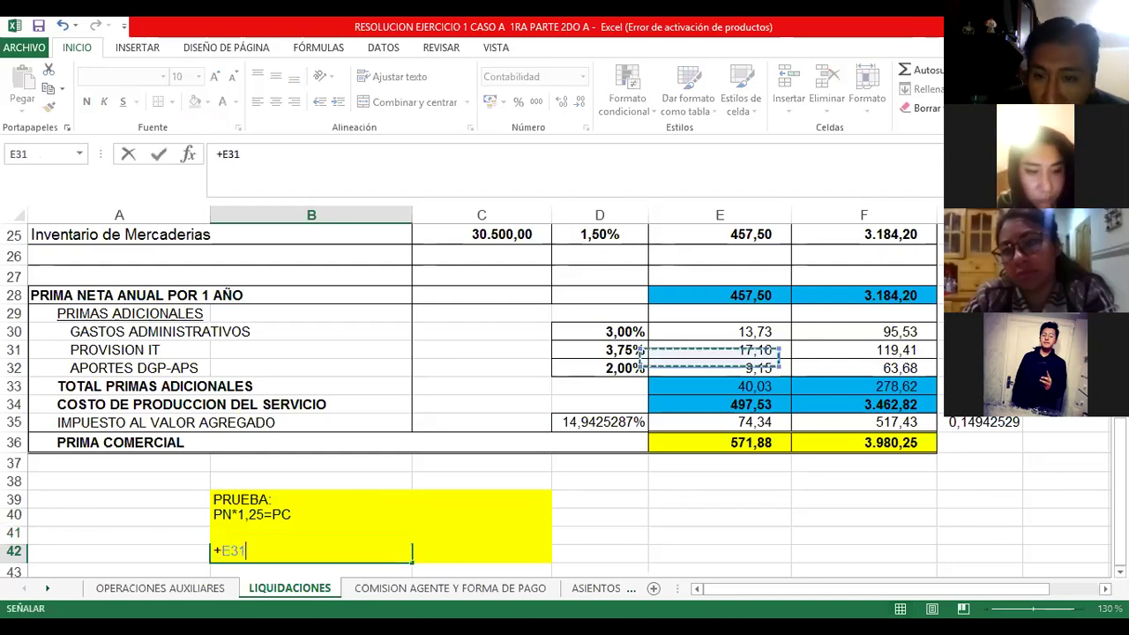
left_click(863, 313)
left_click(720, 294)
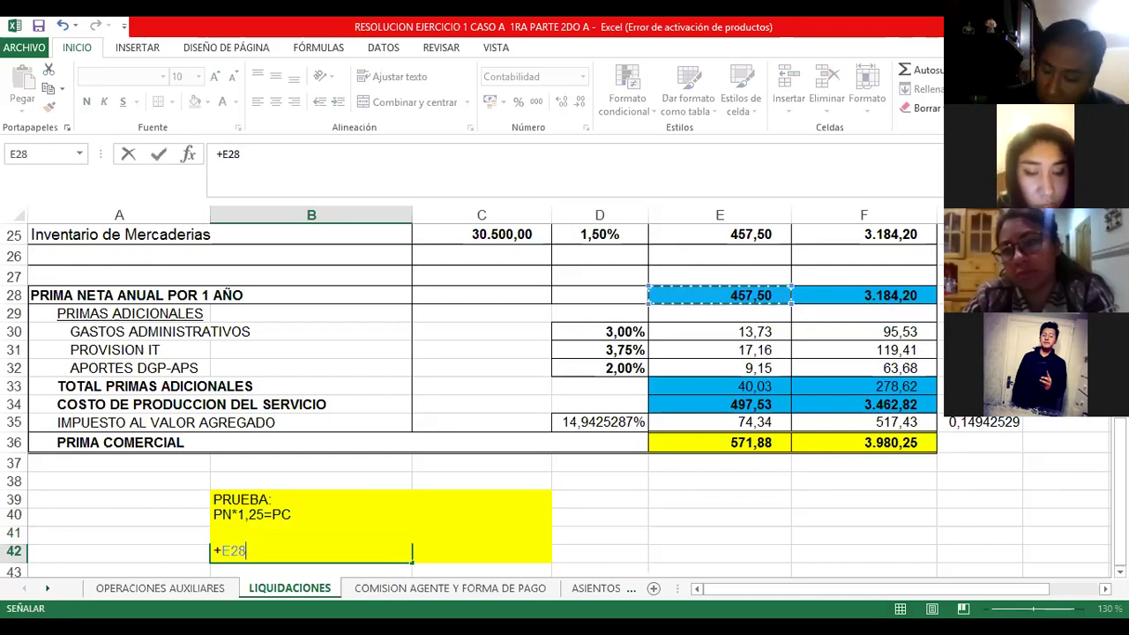
type("*1,25")
key("Return")
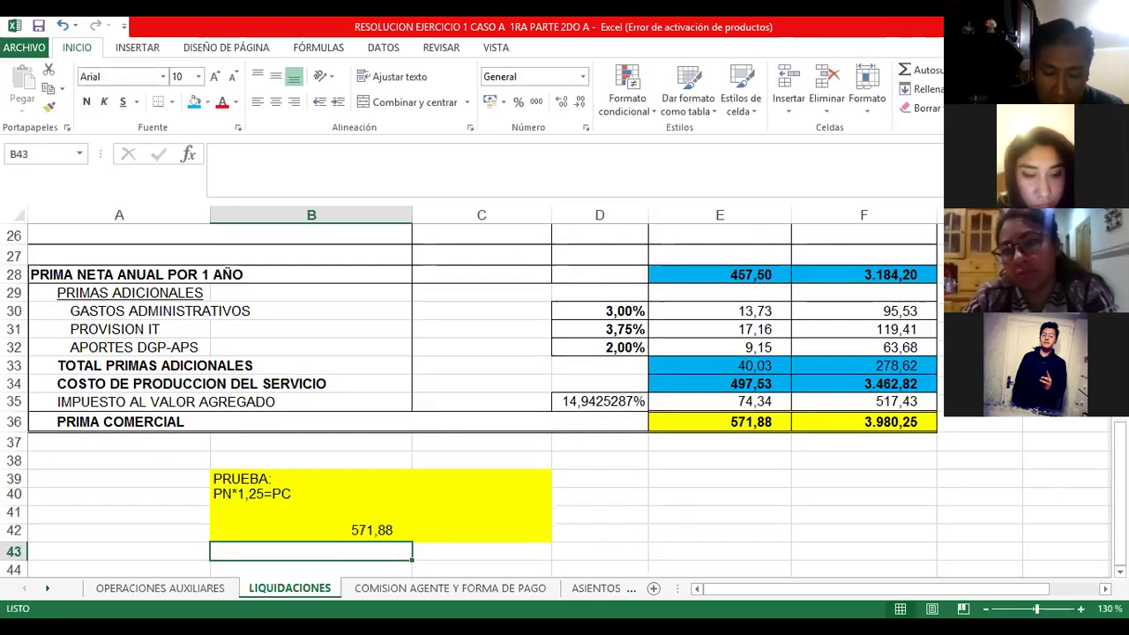
left_click(311, 530)
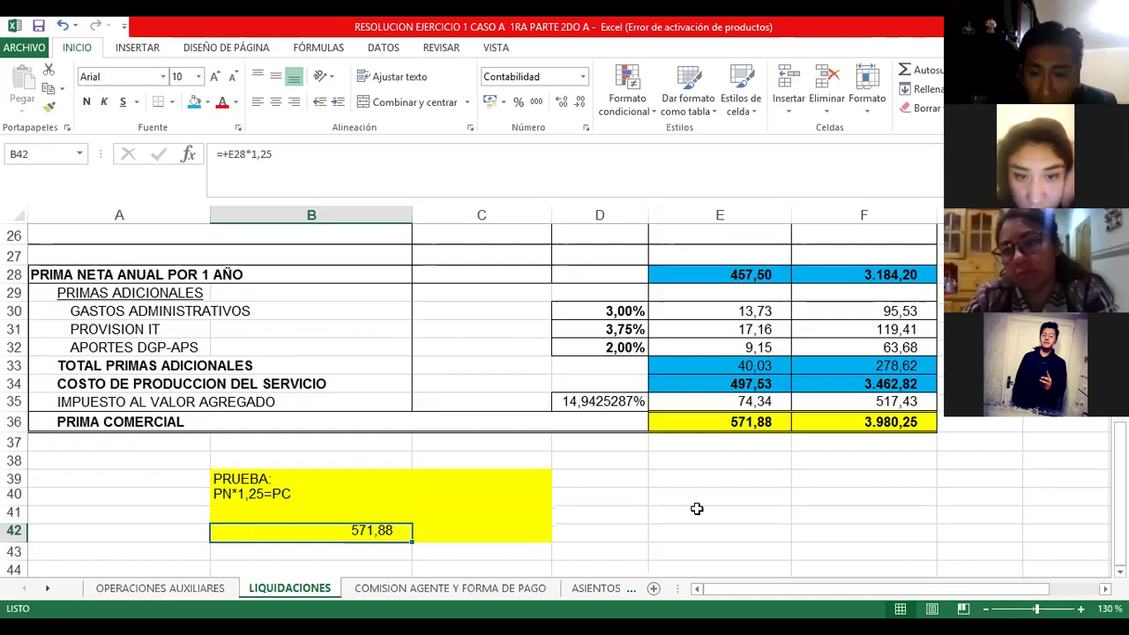
key("ctrl+n")
- Compare the $us proof with the PRIMA COMERCIAL in E36
left_click(748, 424)
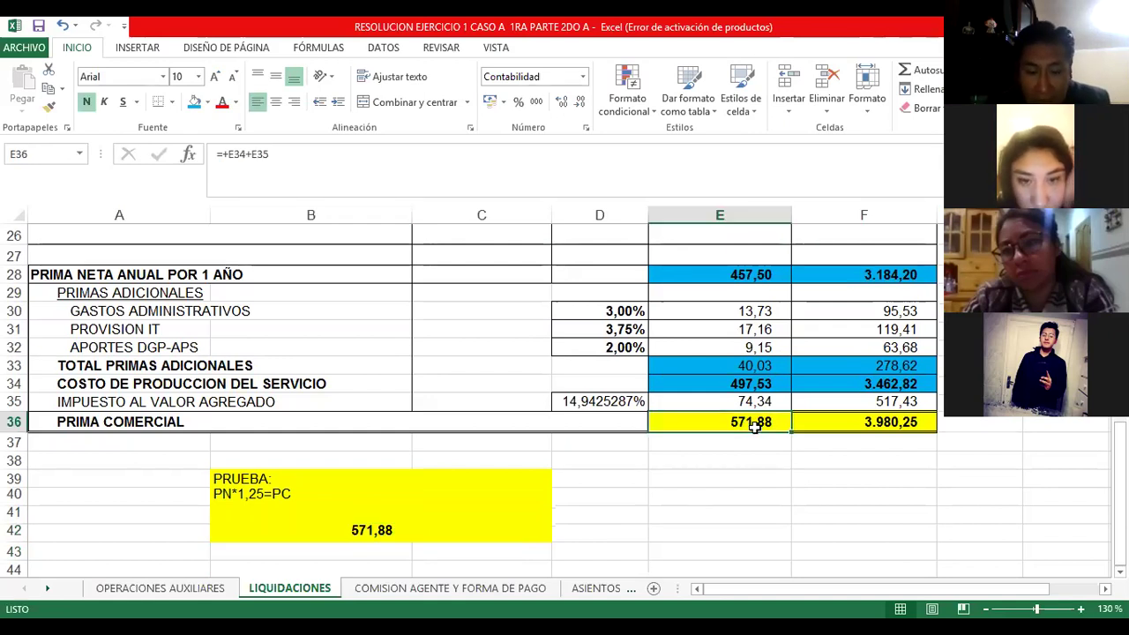
key("ctrl+n")
key("ctrl+n")
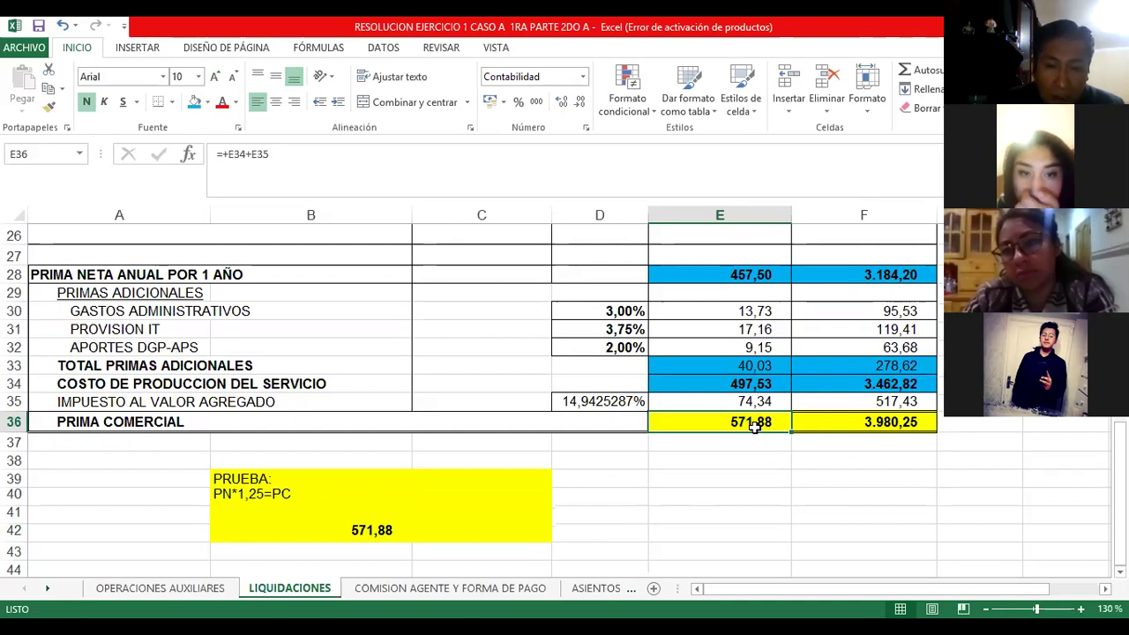
- Calculate the Bs. proof in C42 by multiplying the PRIMA NETA in F28 by 1,25, and make it bold
key("Left")
key("Down")
key("Down")
key("Down")
key("Down")
key("Down")
key("Right")
key("Right")
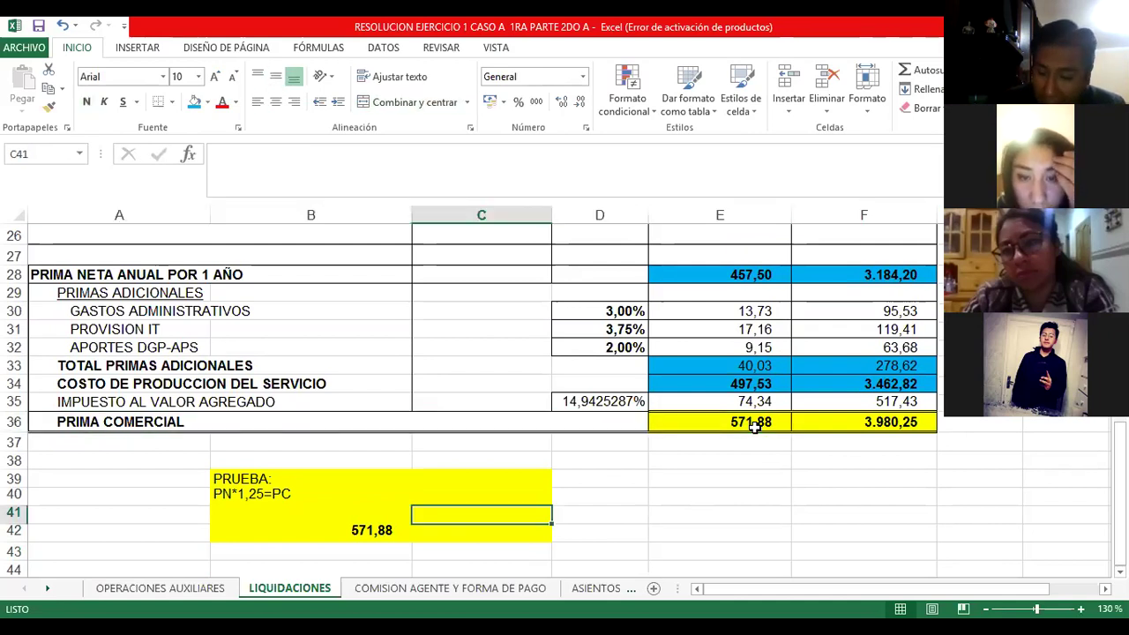
key("Down")
type("+")
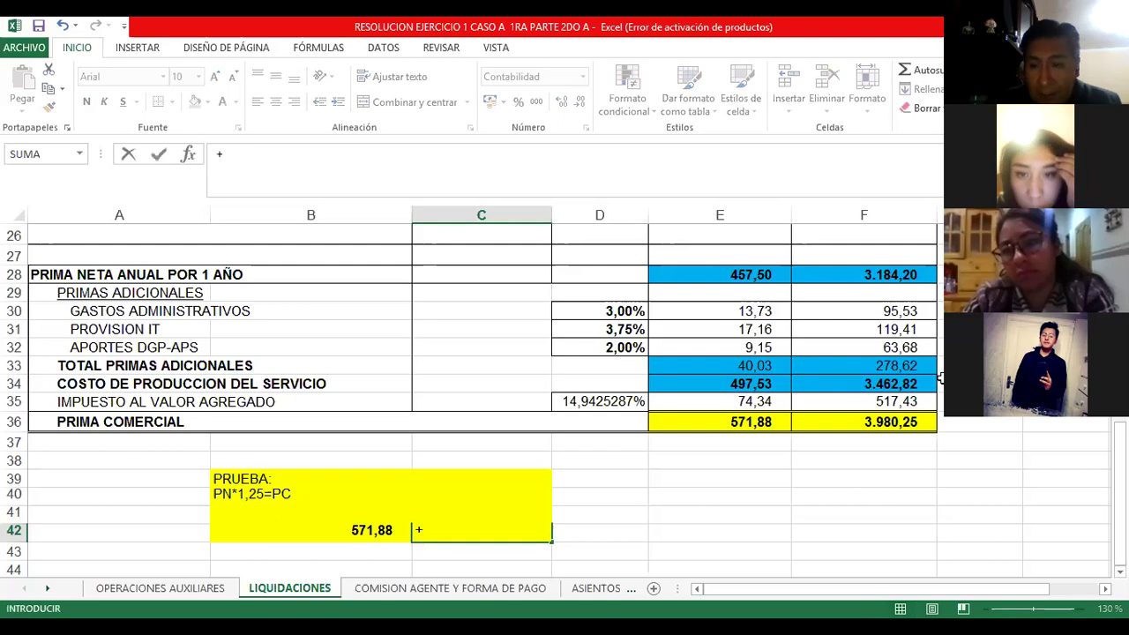
left_click(886, 274)
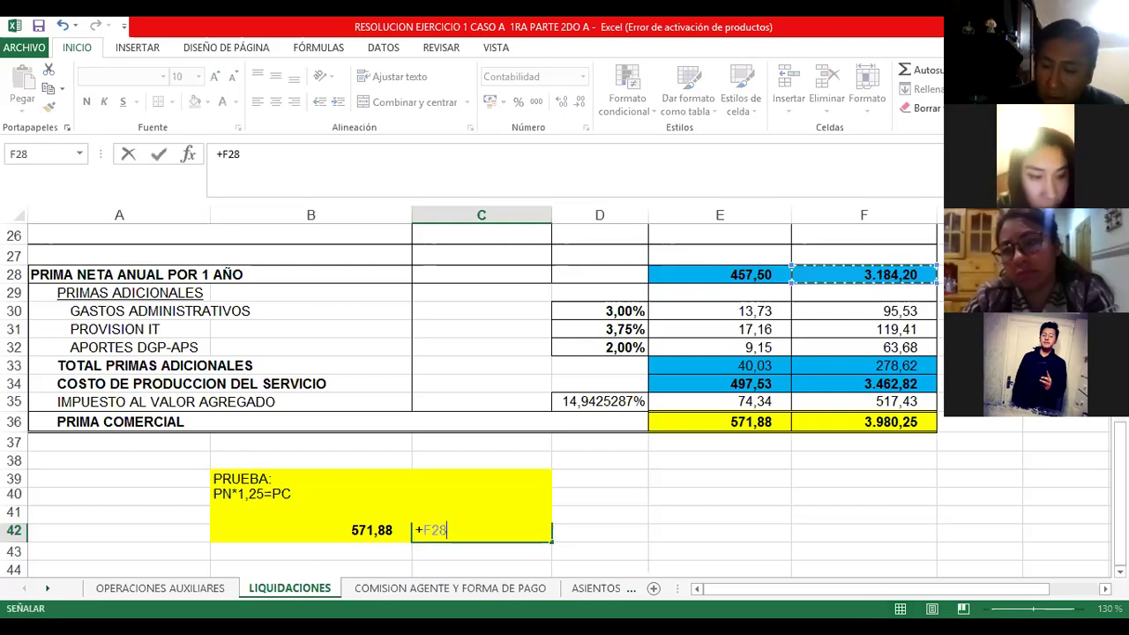
type("*")
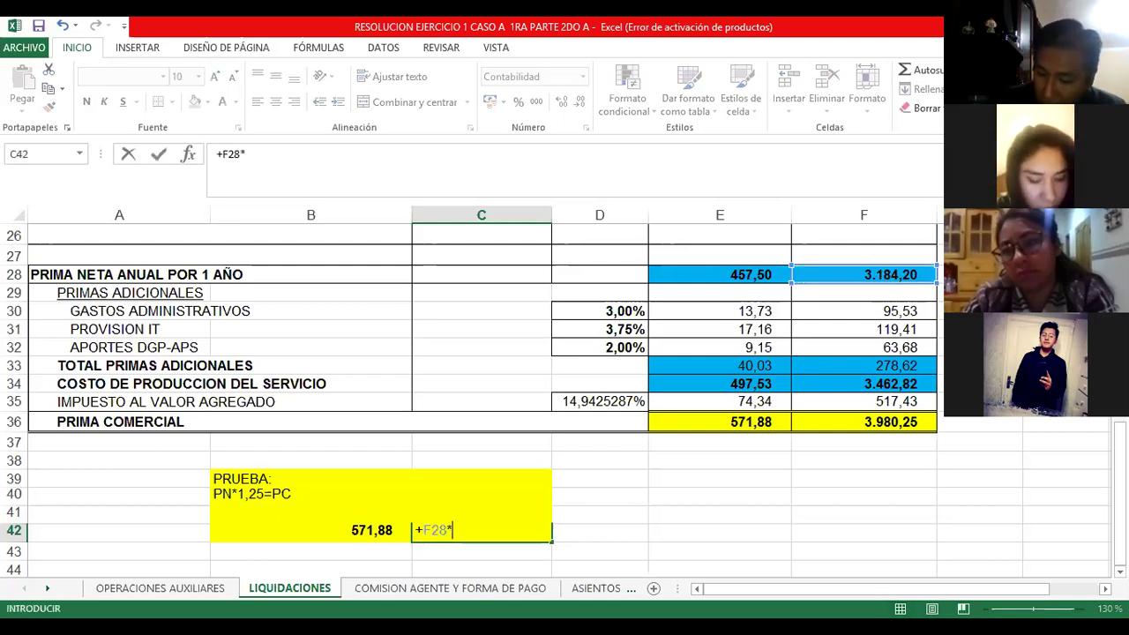
type("1,25")
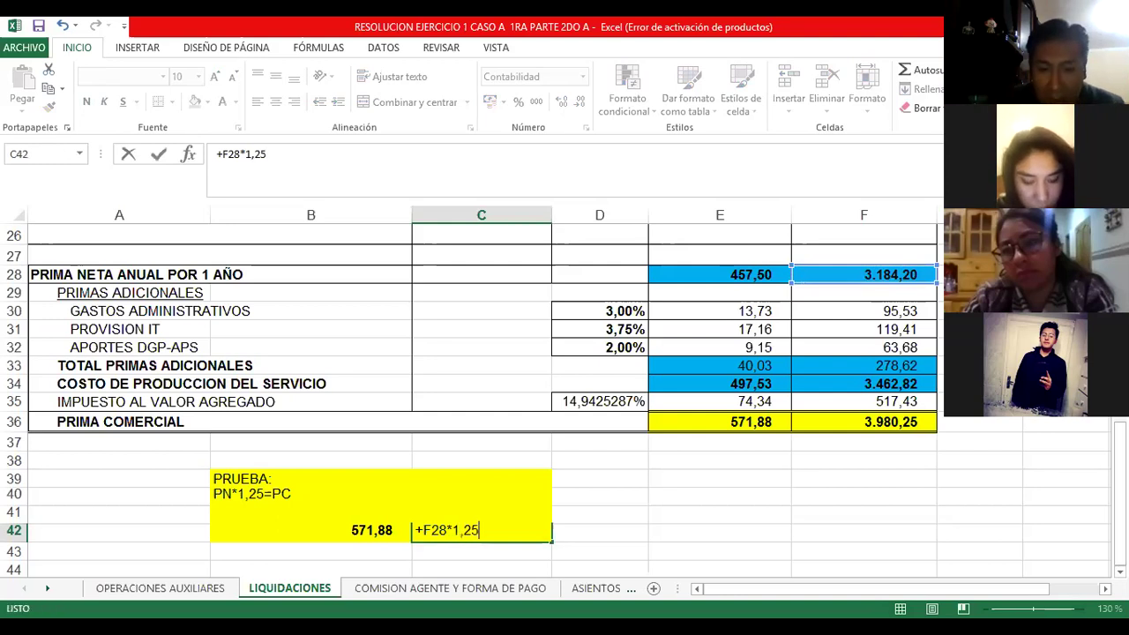
key("ctrl+Return")
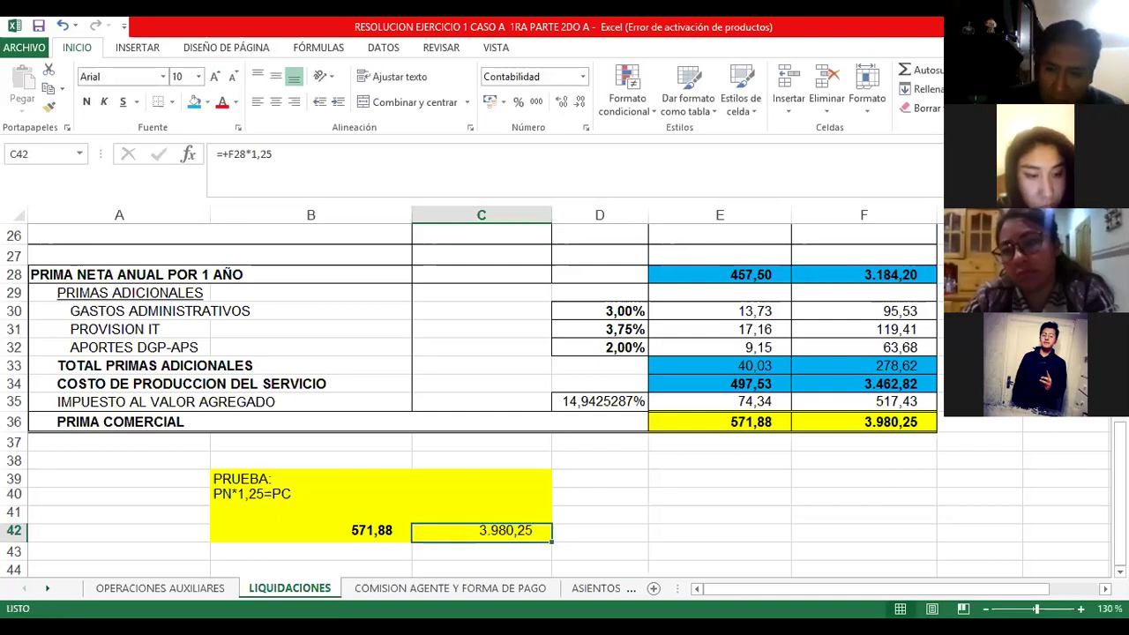
key("ctrl+n")
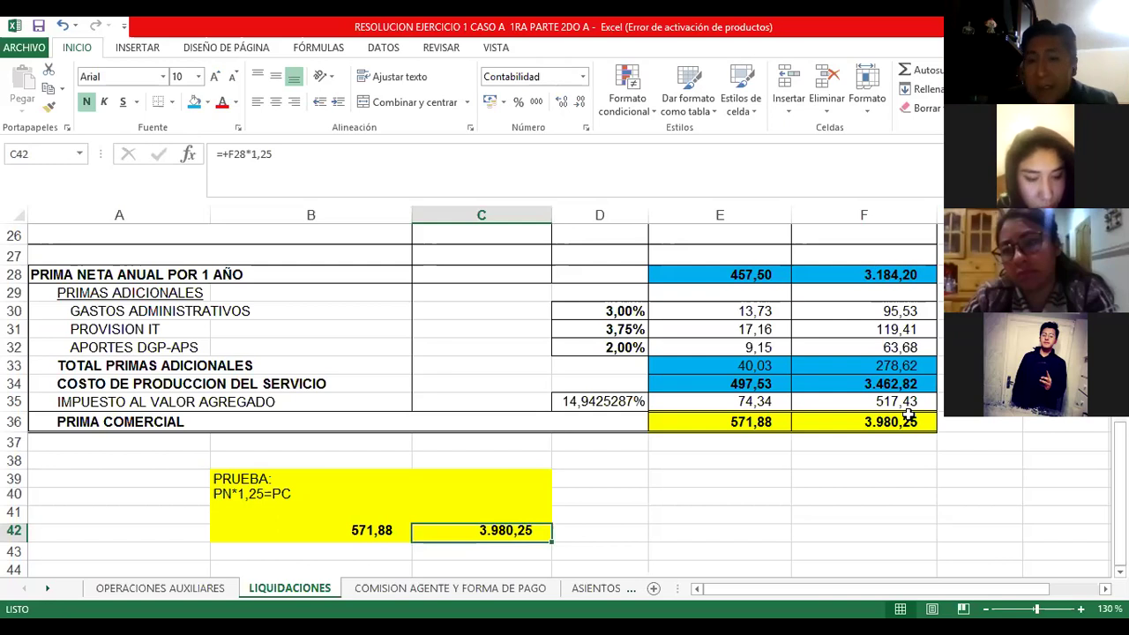
- Compare the Bs. proof with the PRIMA COMERCIAL in F36, and review the liquidation table from DETALLE to the PRUEBA block
left_click(909, 414)
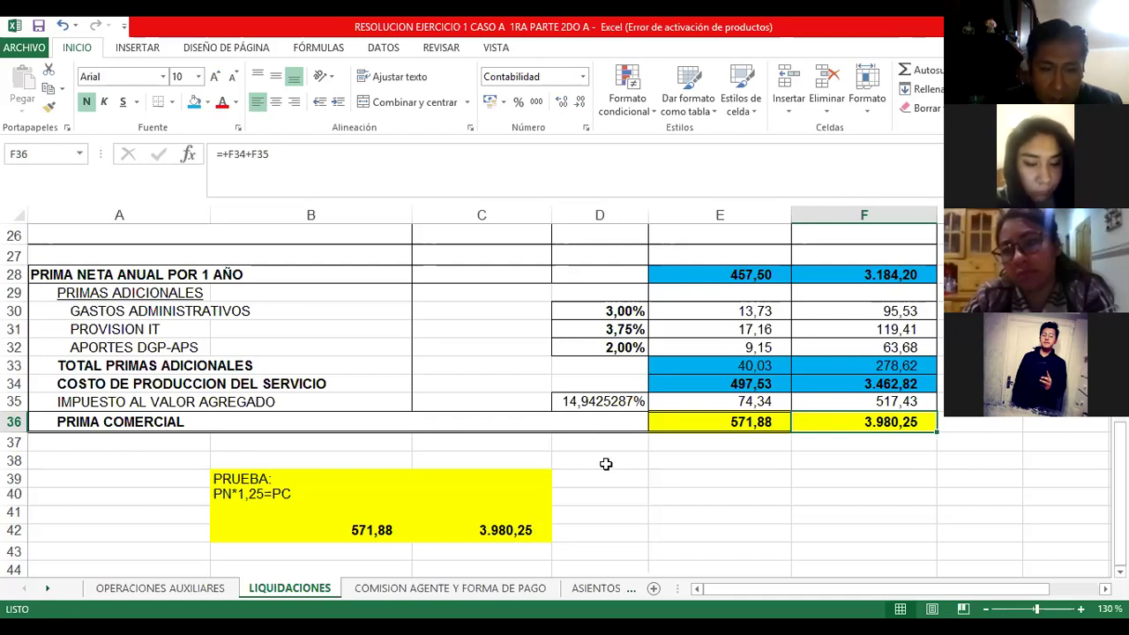
left_click(592, 438)
scroll(592, 503, "up", 1)
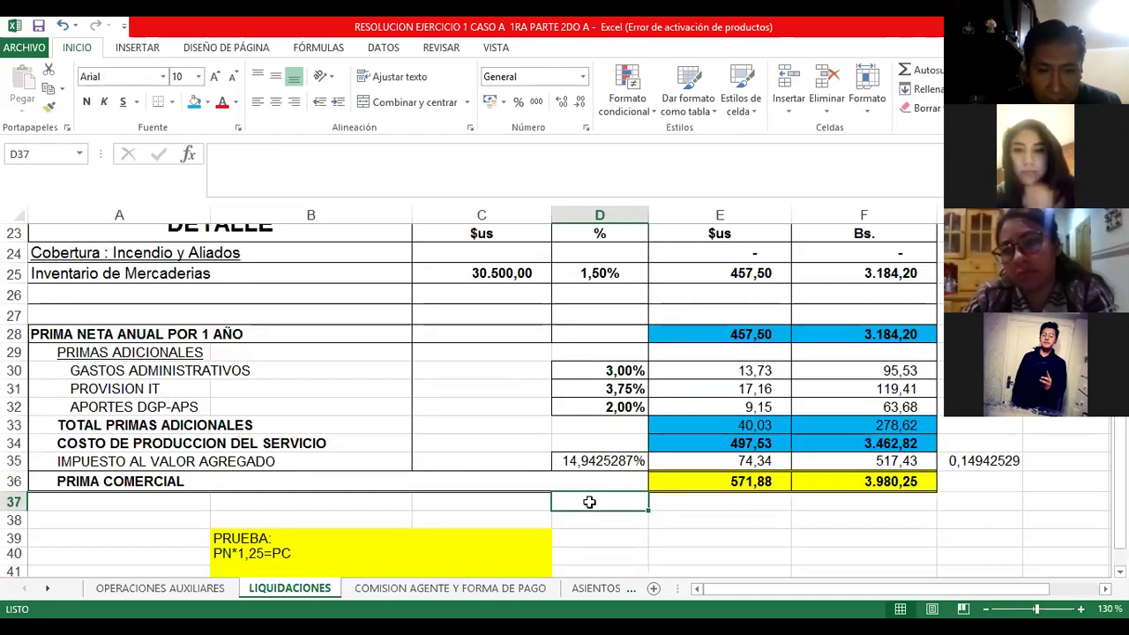
scroll(595, 501, "up", 1)
scroll(634, 499, "up", 1)
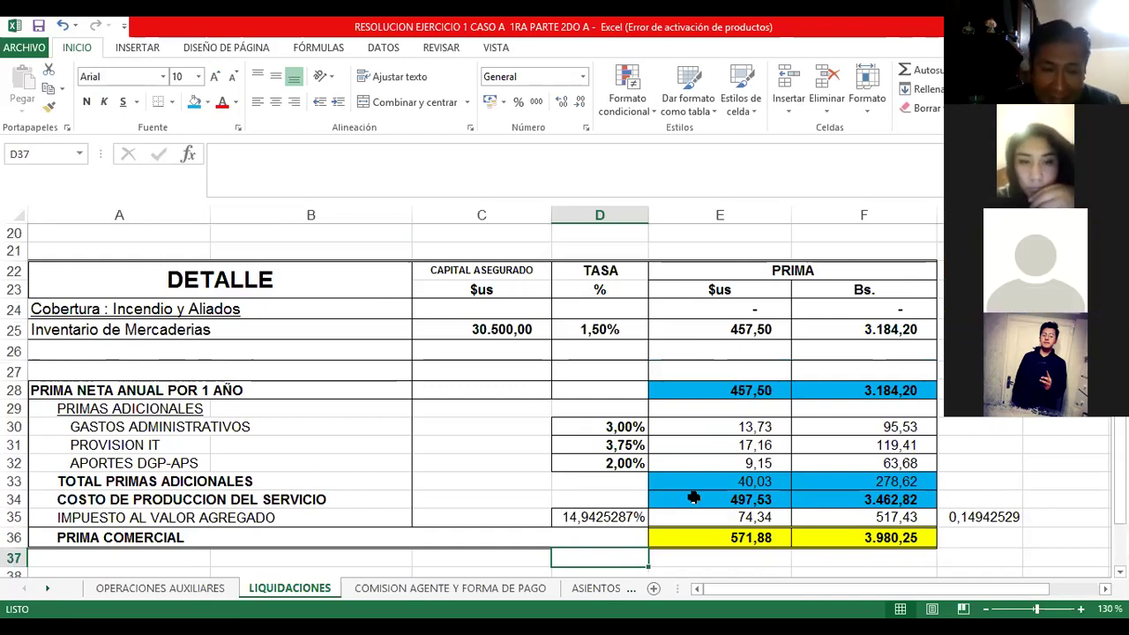
scroll(694, 498, "down", 2)
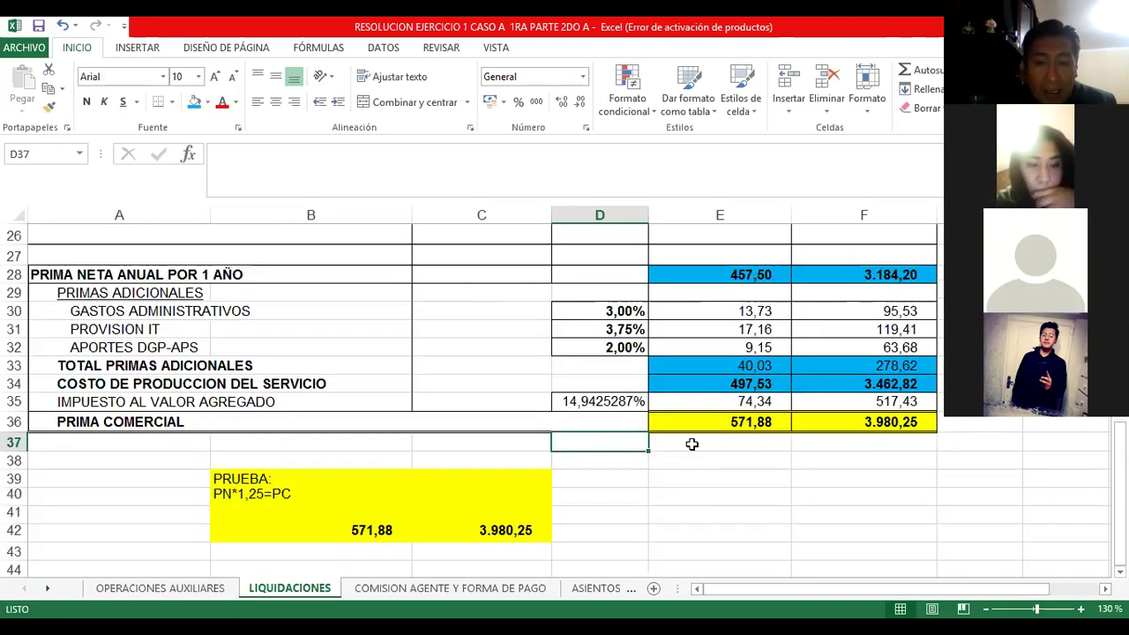
scroll(731, 430, "up", 1)
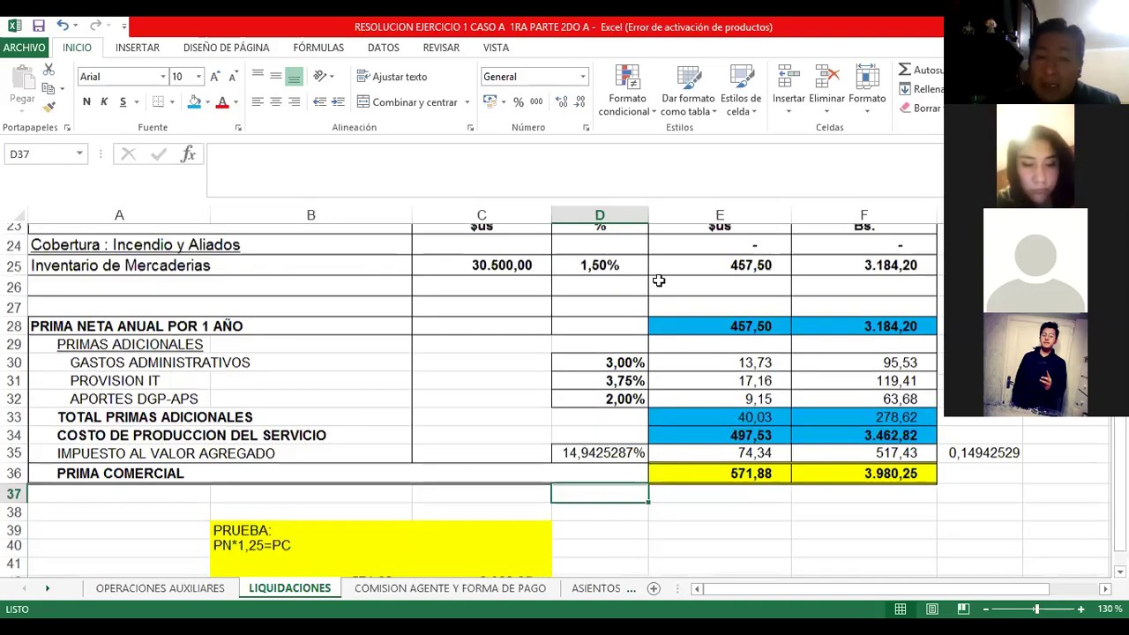
scroll(577, 284, "up", 1)
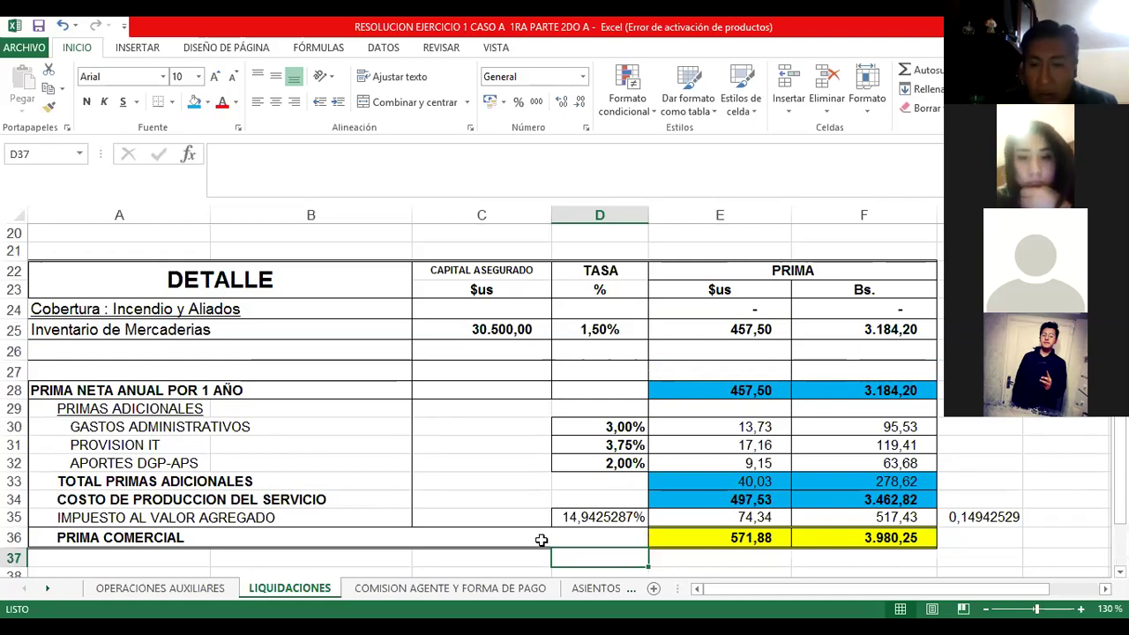
scroll(542, 540, "down", 1)
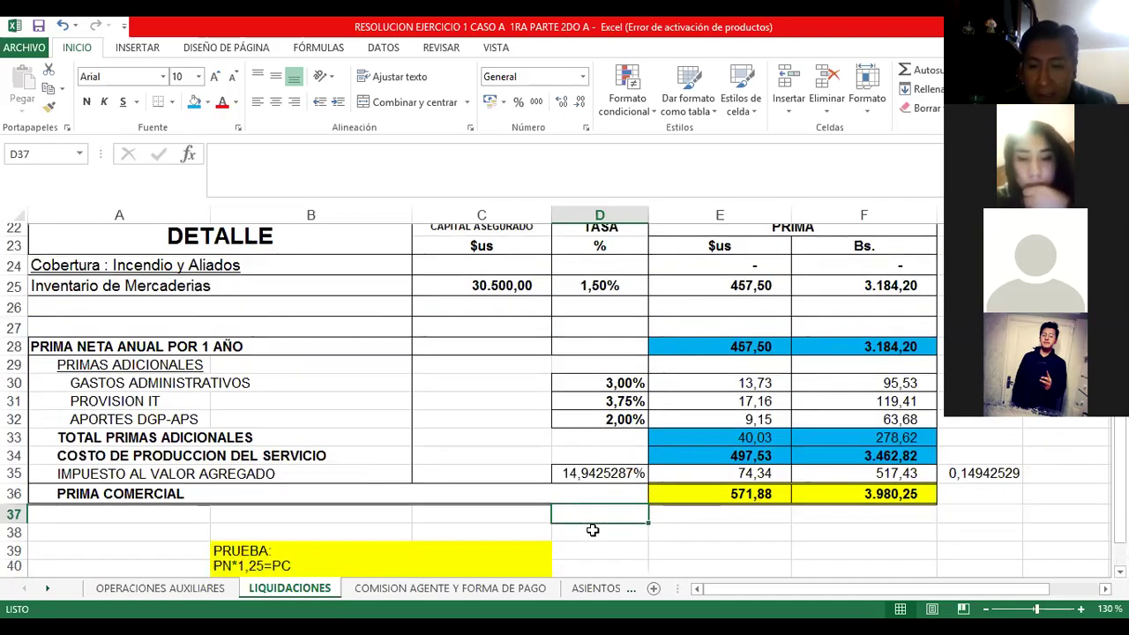
left_click(701, 512)
scroll(701, 505, "down", 1)
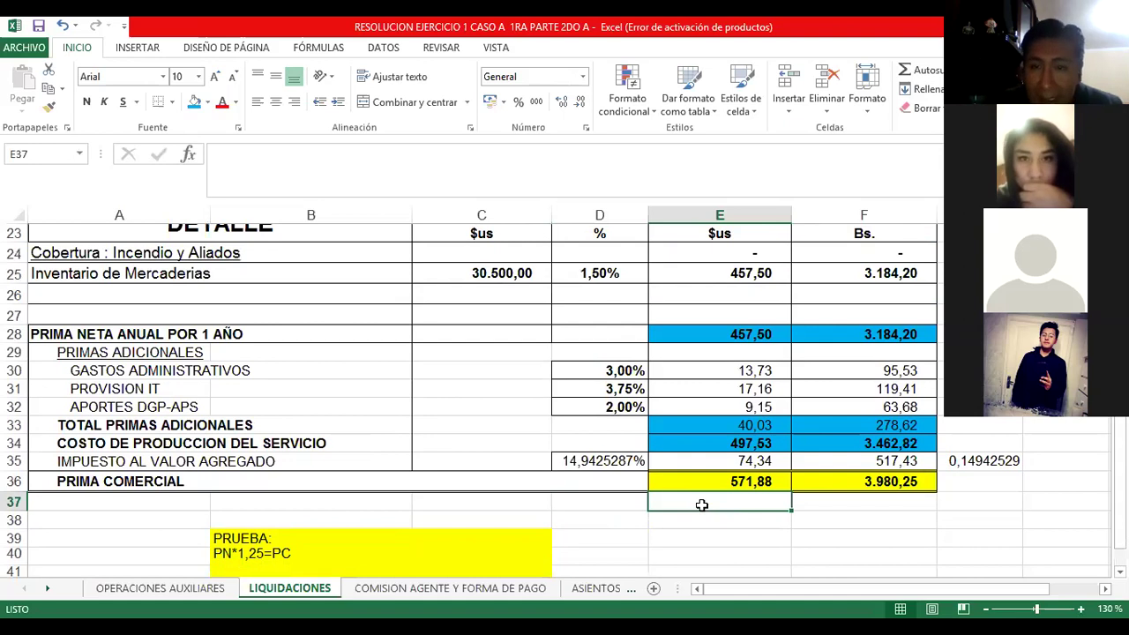
key("Down")
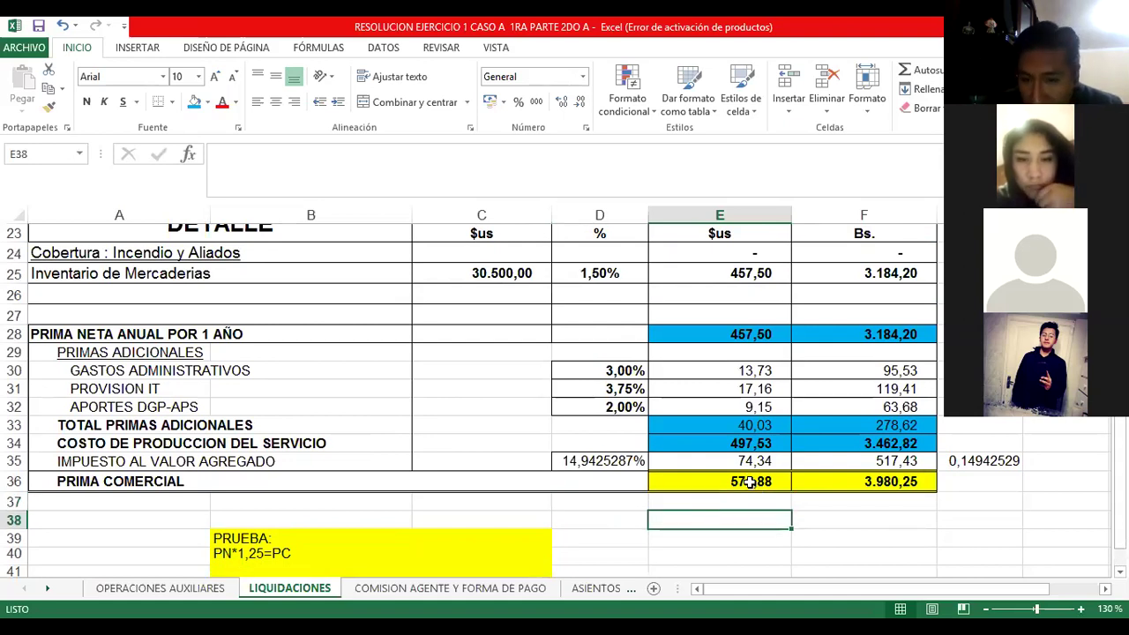
left_click_drag(750, 482, 847, 481)
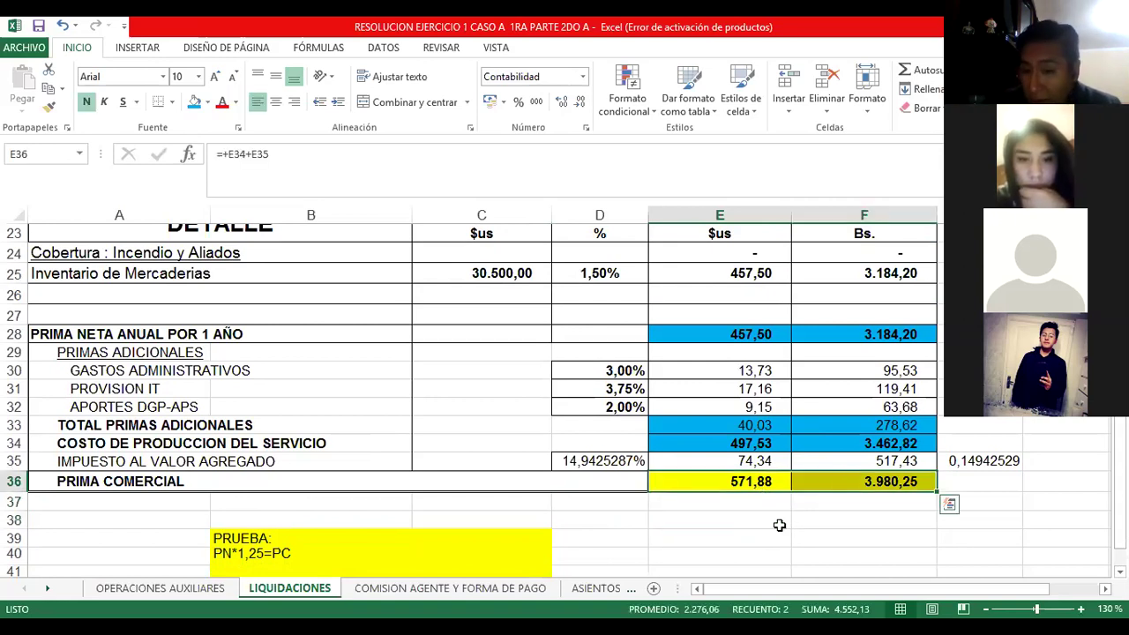
- Calculate the Bs. tax check in F39 by multiplying the PRIMA COMERCIAL in F36 by 0,13
key("Down")
key("Down")
key("Down")
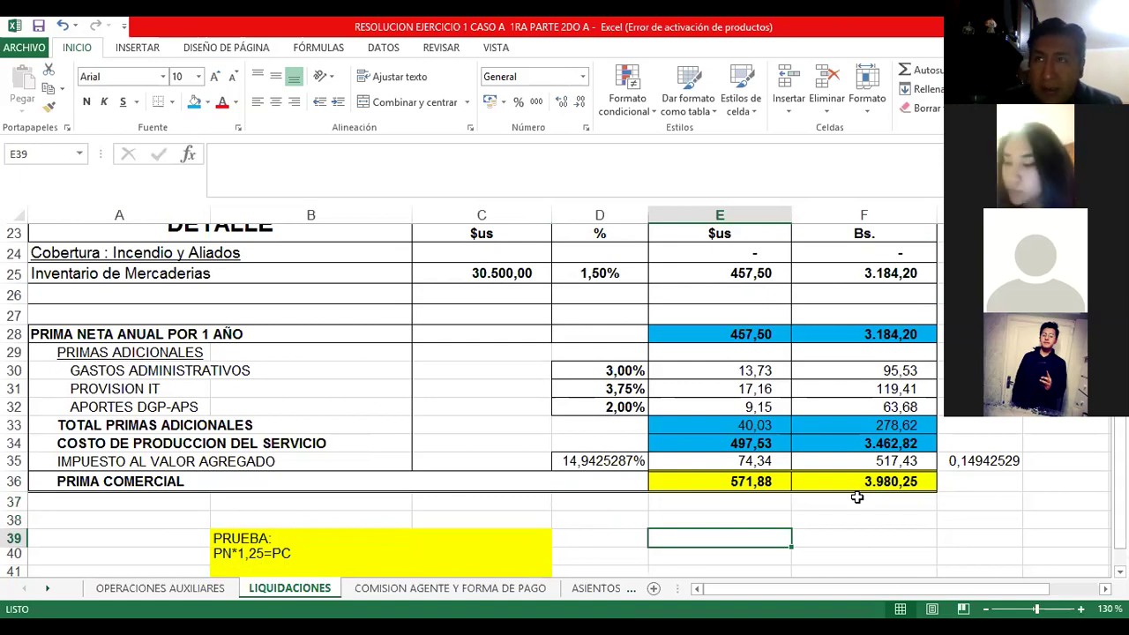
key("Right")
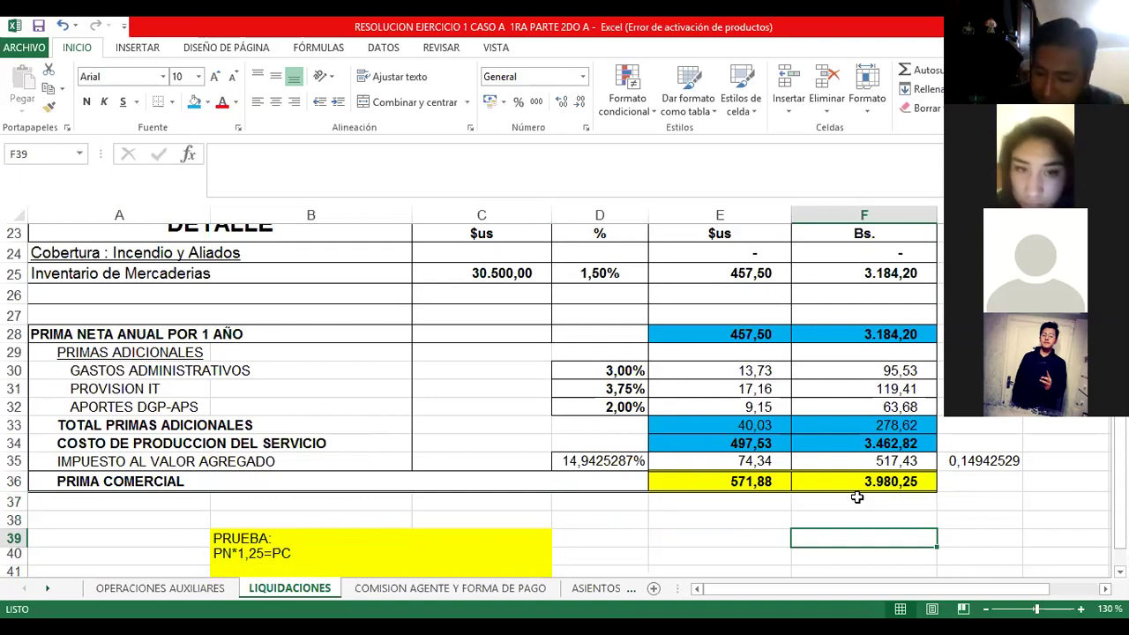
type("+")
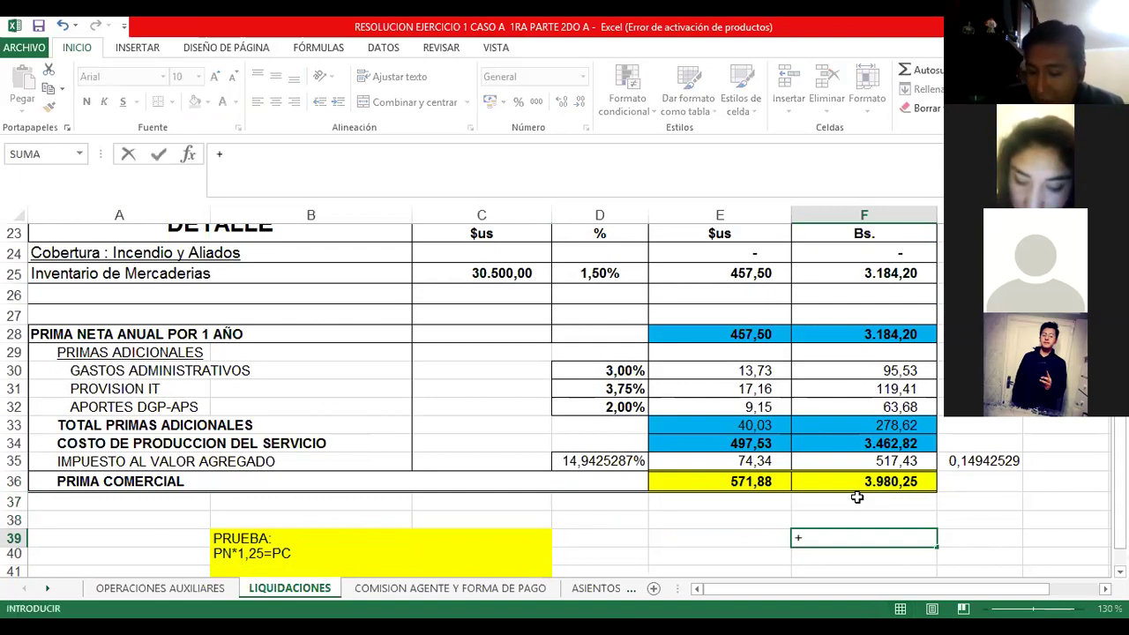
left_click(856, 497)
key("Up")
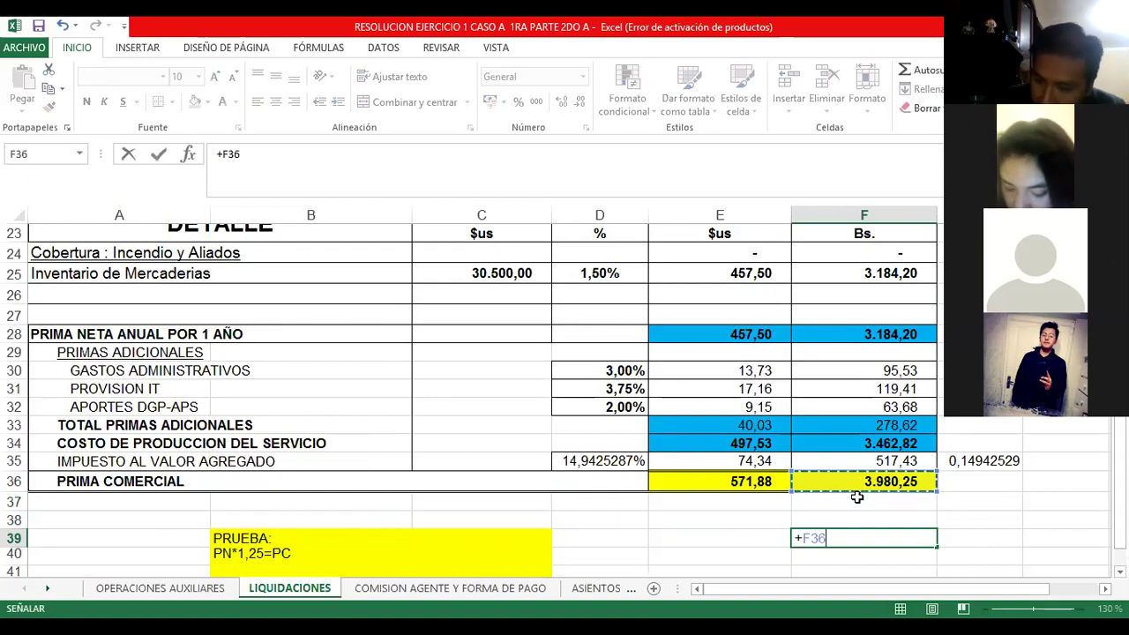
type("*0,13")
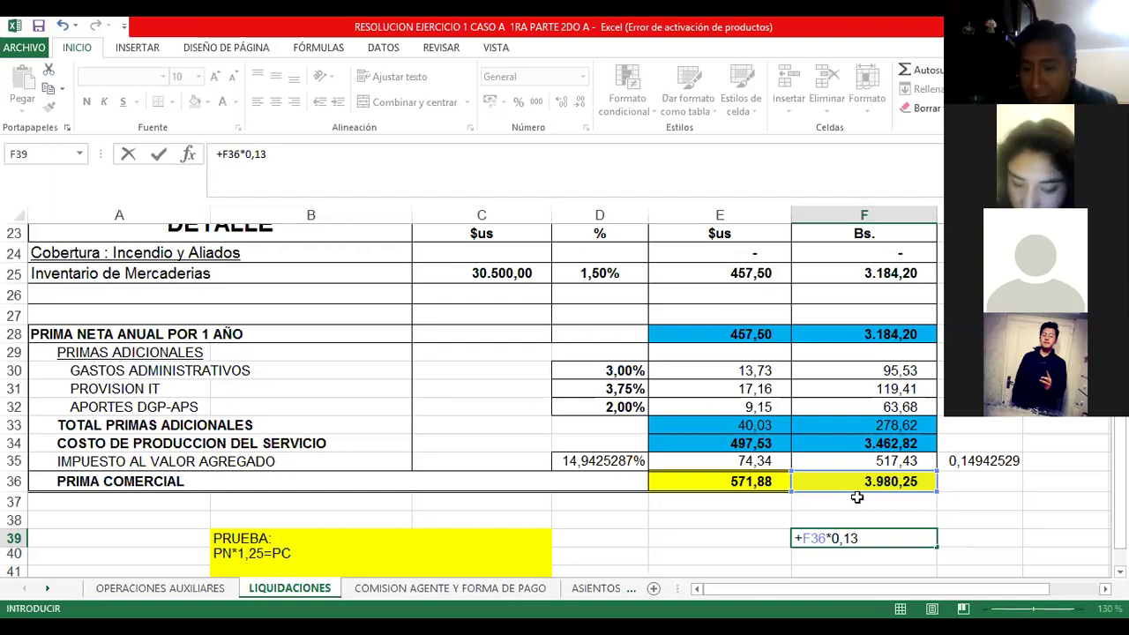
key("Return")
key("Up")
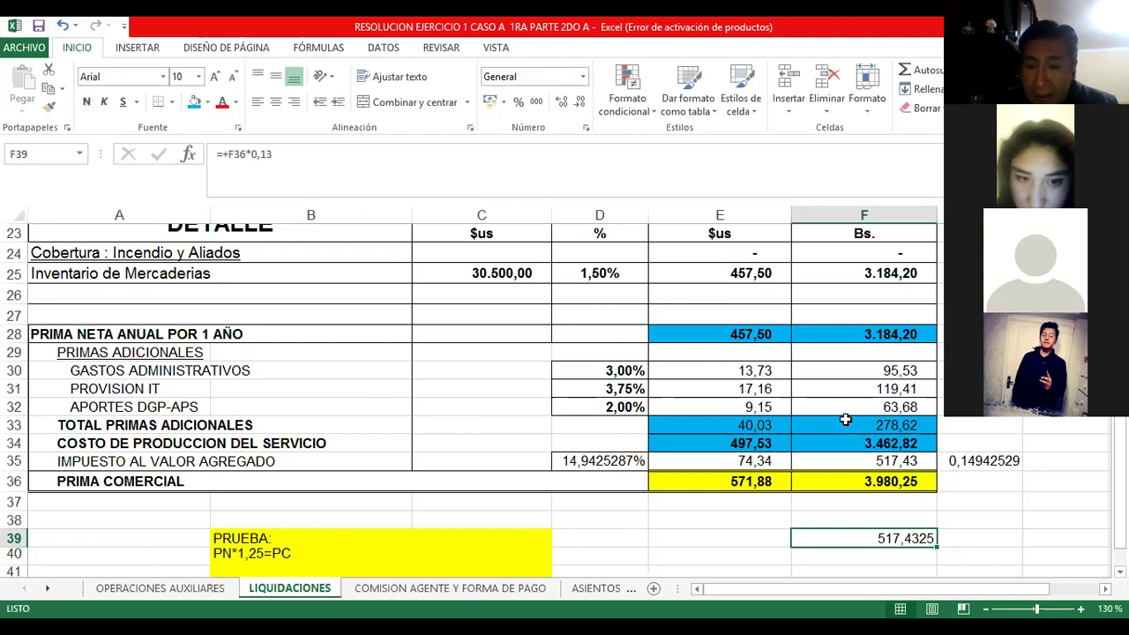
- Fill the Bs. IMPUESTO AL VALOR AGREGADO in F35 and its check in F39 with green
left_click(897, 470, "ctrl")
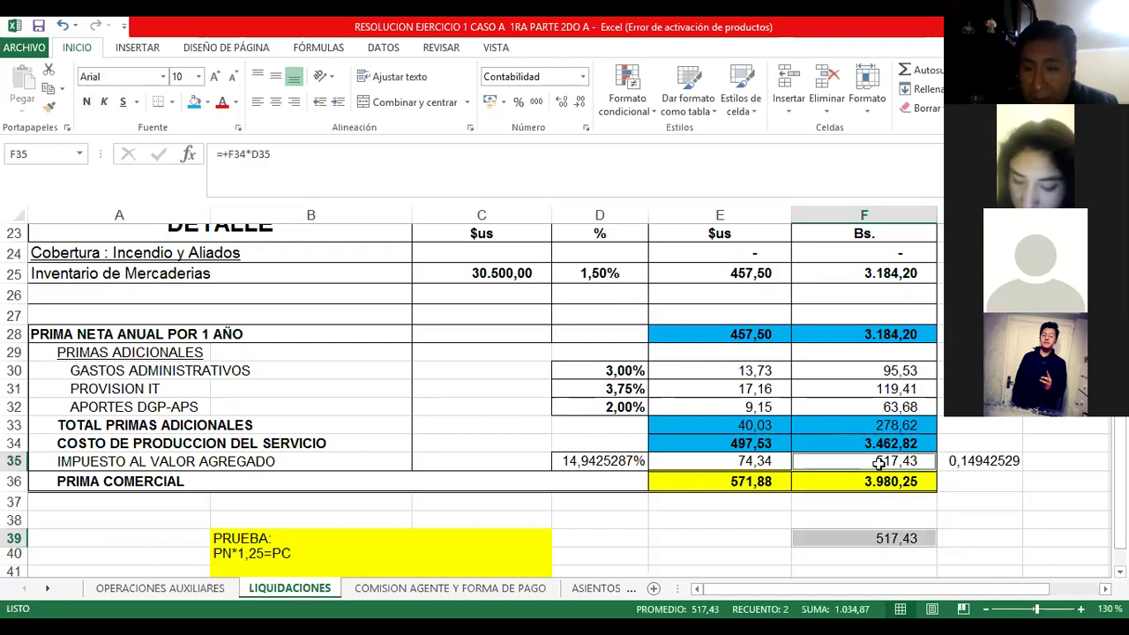
left_click(206, 103)
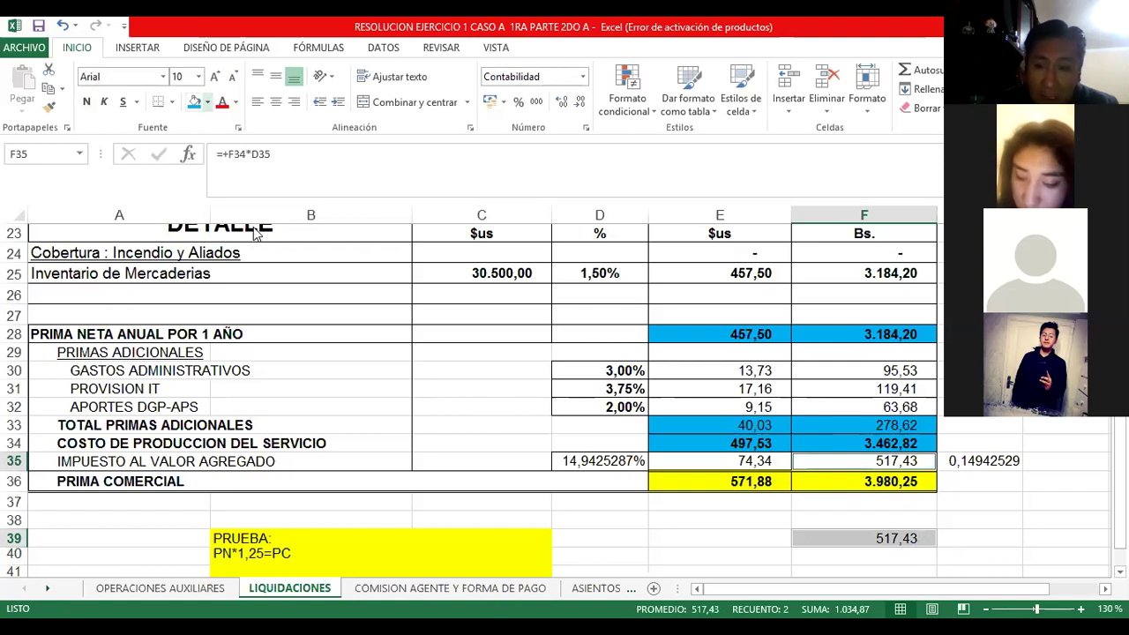
left_click(877, 561)
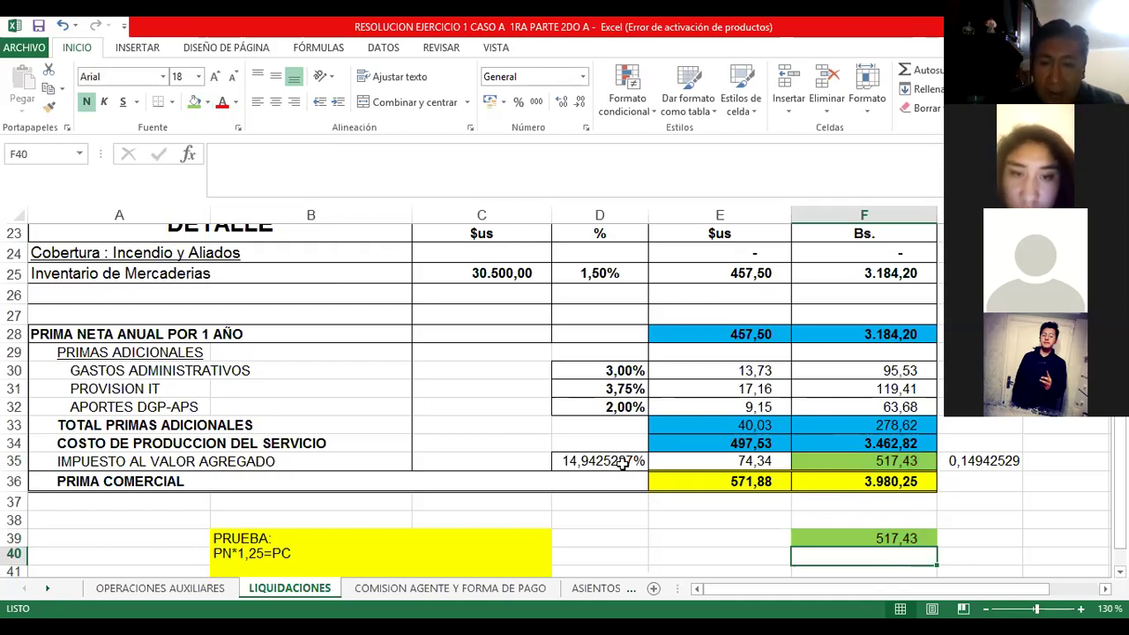
- Examine the tax rate formula in D35 and the tax check formula in F39
left_click(623, 462)
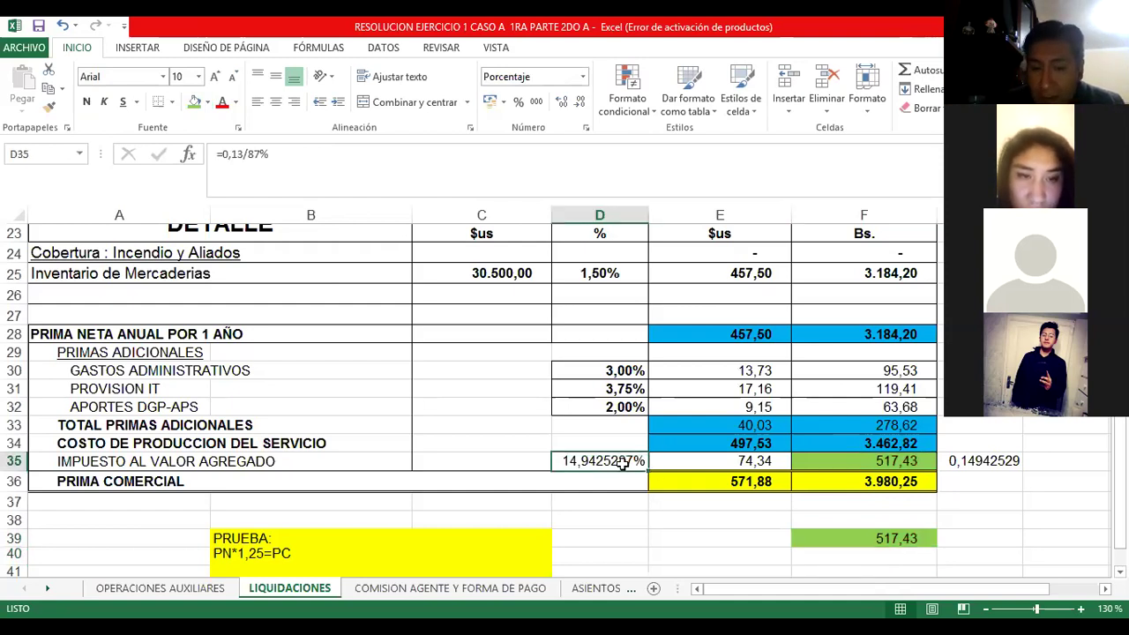
key("Right")
key("Down")
key("Down")
key("Down")
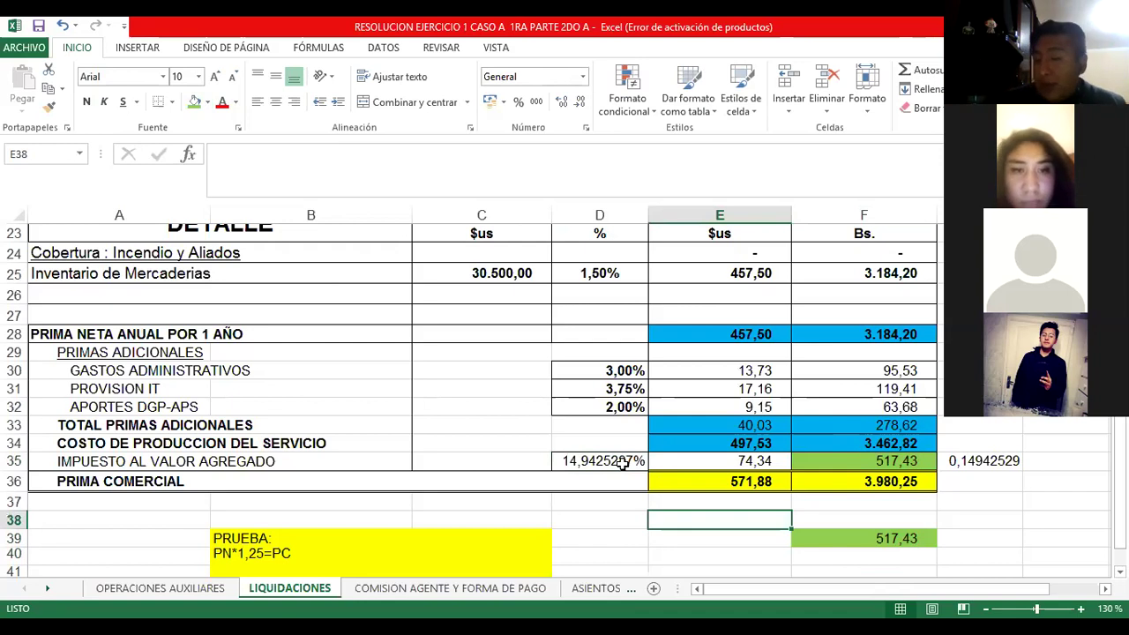
key("Right")
key("Down")
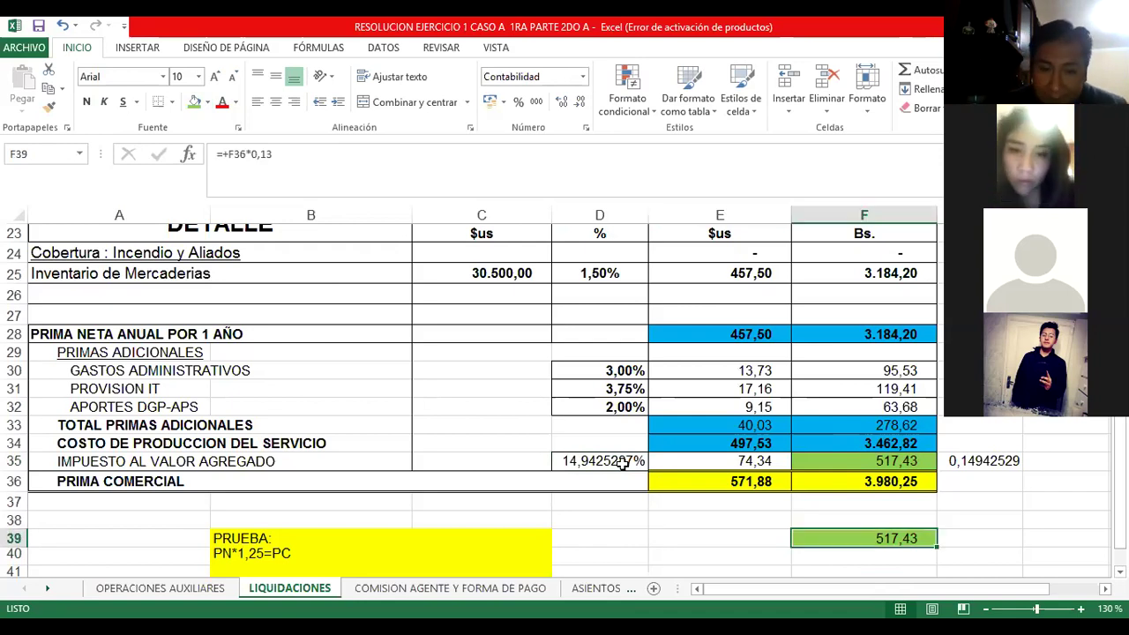
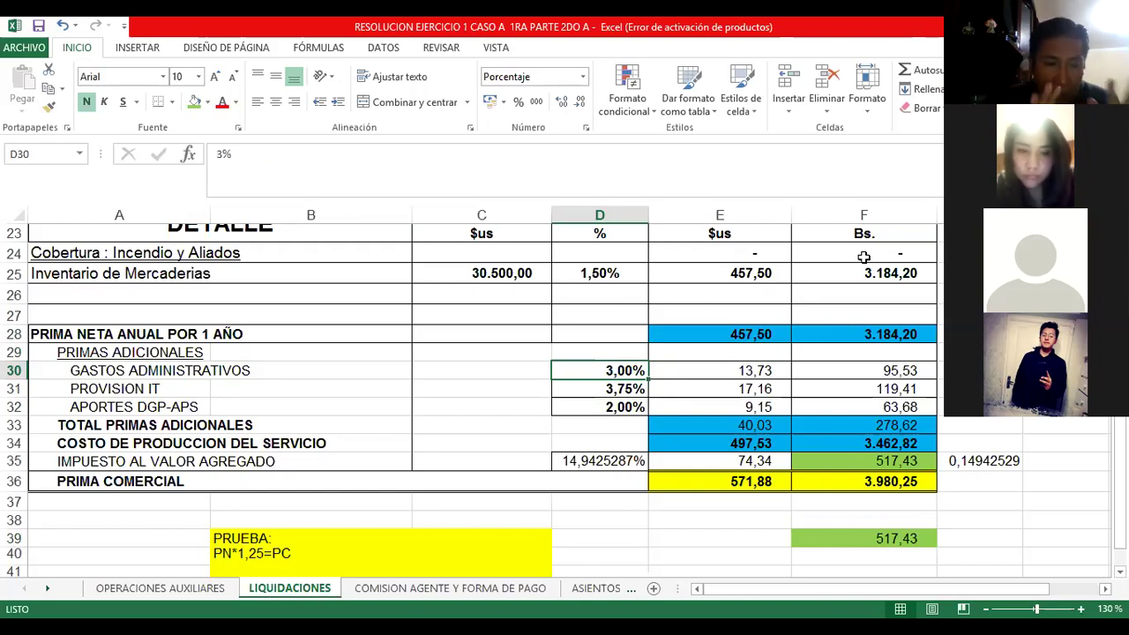
- Review the rates of GASTOS ADMINISTRATIVOS, PROVISION IT and APORTES DGP-APS in D30 to D32
key("Right")
key("Left")
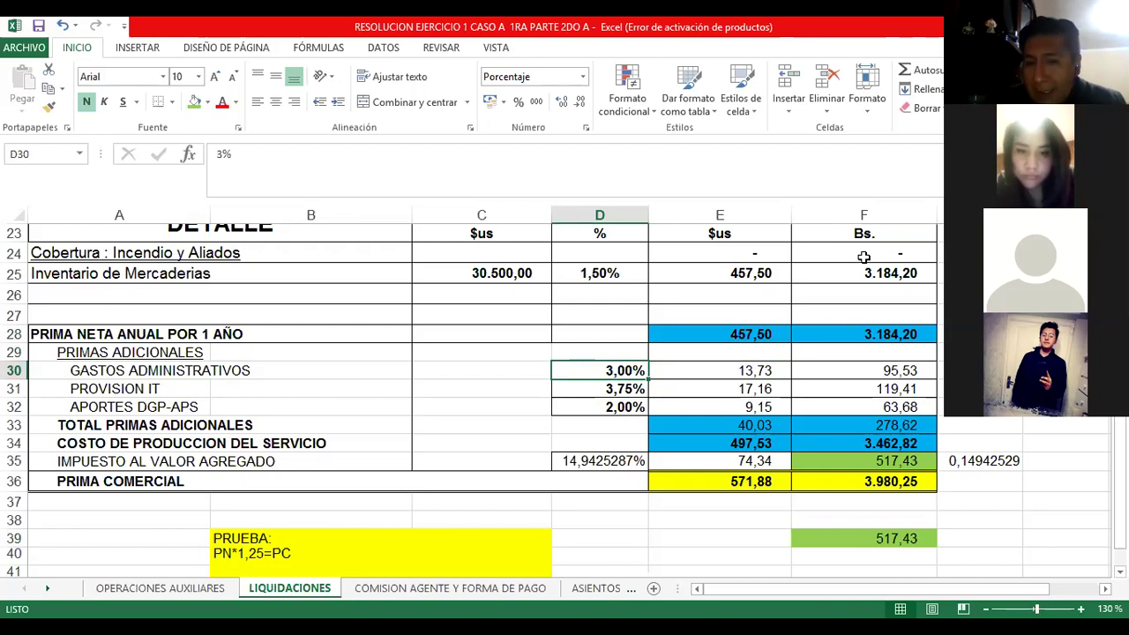
key("Left")
key("Left")
key("Left")
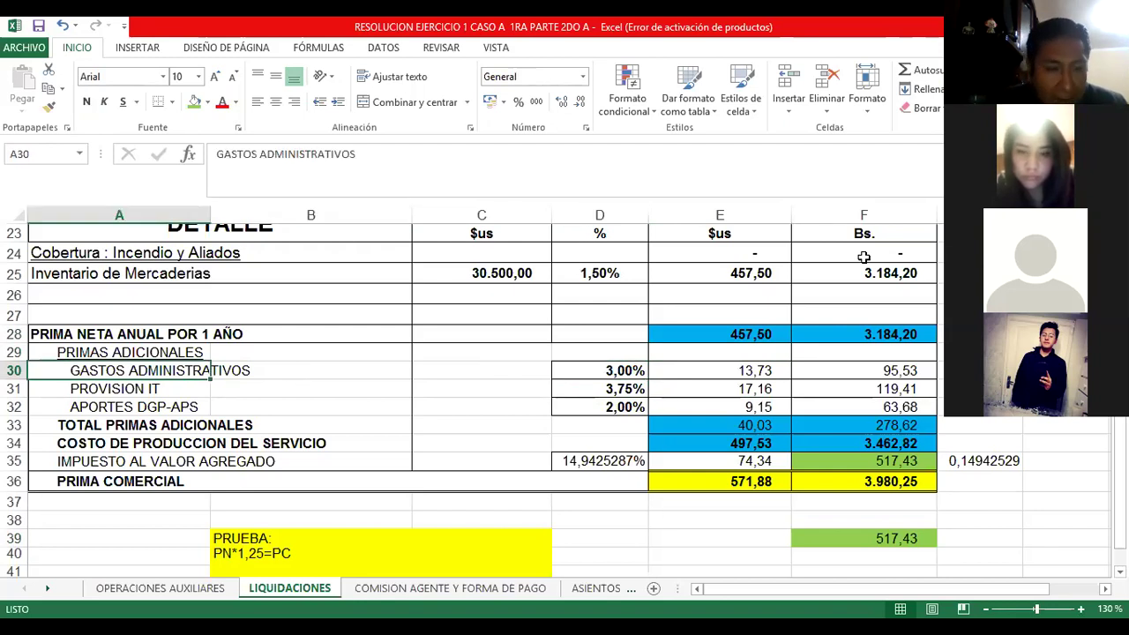
key("Down")
key("Right")
key("Right")
key("Right")
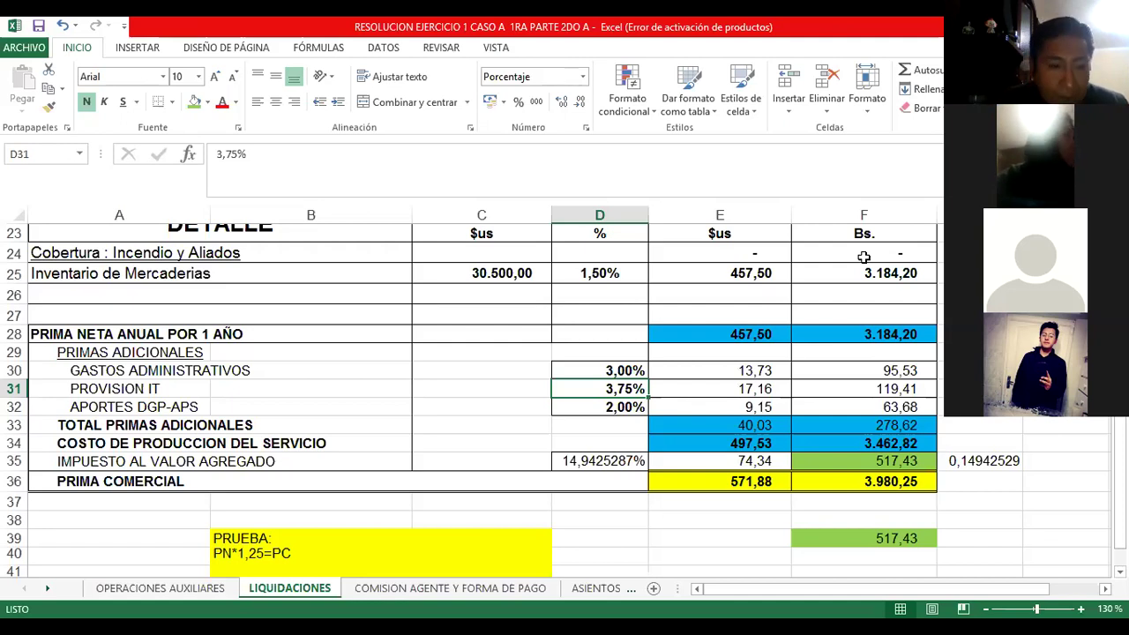
key("Down")
key("Left")
key("Left")
key("Right")
key("Right")
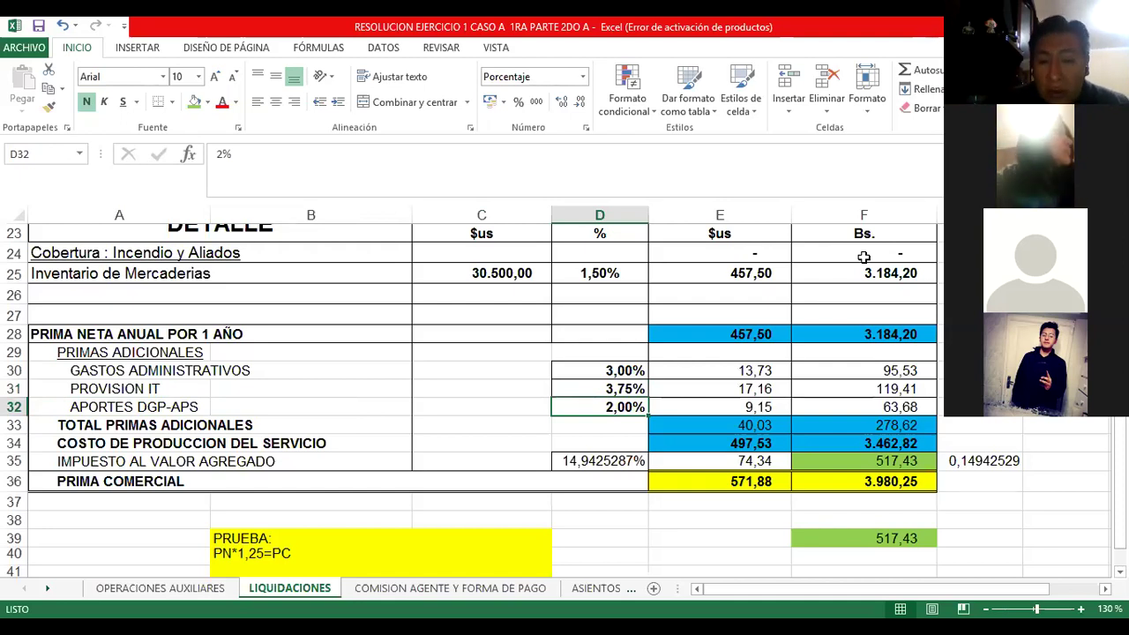
- Review the liquidation rows from PRIMA NETA ANUAL up to the DETALLE heading and back down to the APORTES DGP-APS rate
key("Left")
key("Left")
key("Left")
key("Up")
key("Up")
key("Up")
key("Up")
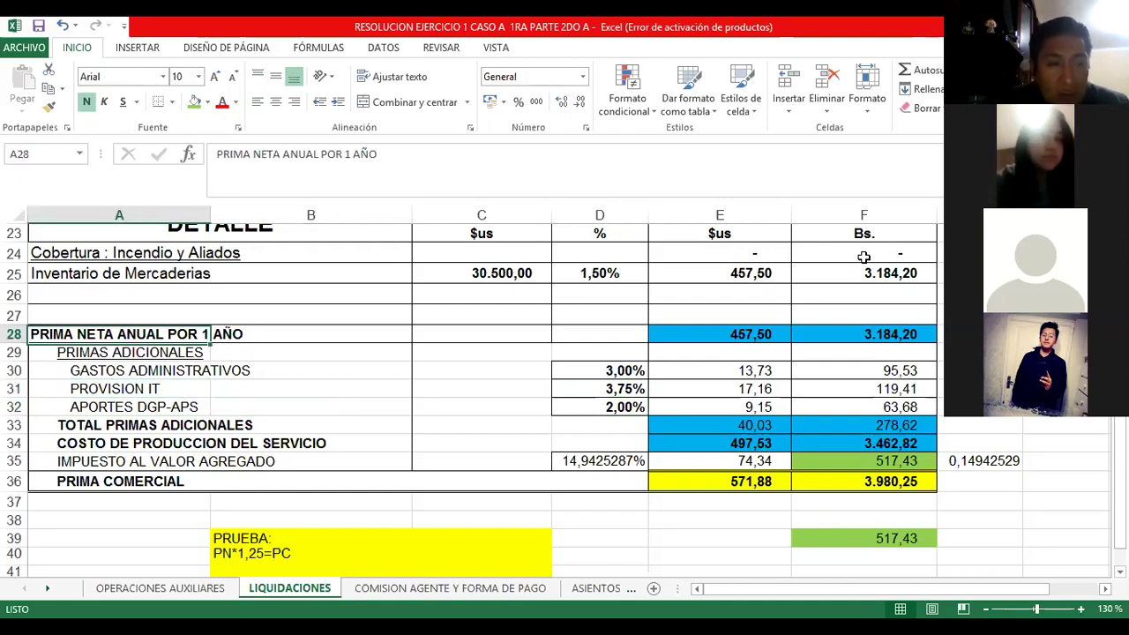
key("Up")
key("Up")
key("Up")
key("Up")
key("Up")
key("Up")
key("Down")
key("Down")
key("Down")
key("Down")
key("Down")
key("Down")
key("Down")
key("Down")
key("Down")
key("Down")
key("Right")
key("Right")
key("Right")
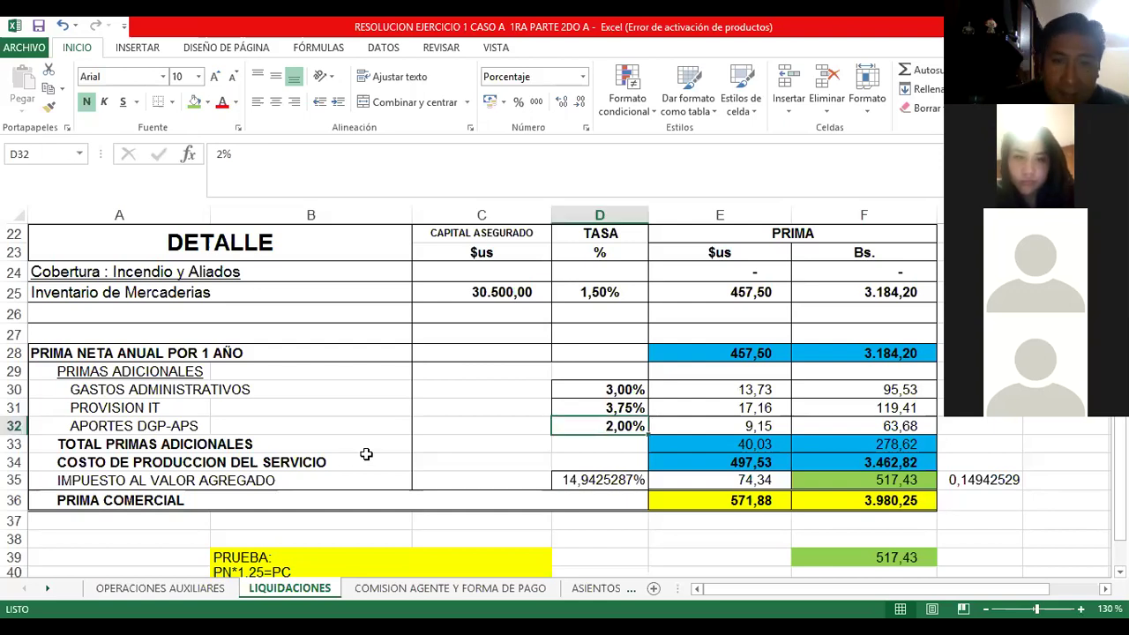
- Examine the $us formulas of TOTAL PRIMAS ADICIONALES and COSTO DE PRODUCCION DEL SERVICIO, and the tax rate formula in D35
left_click(709, 461)
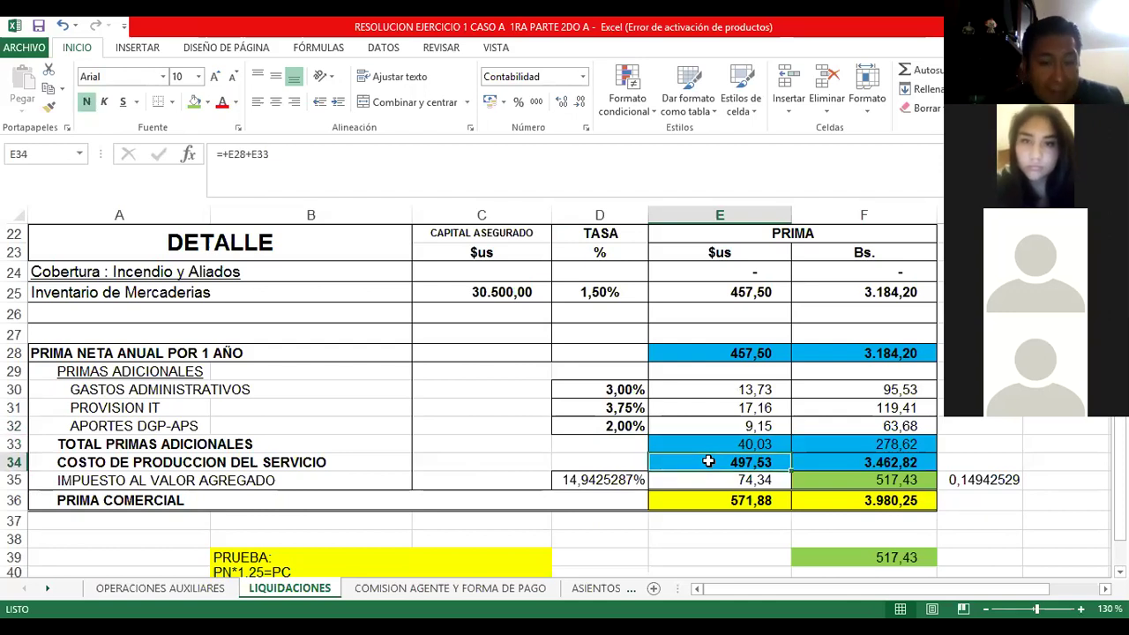
key("Up")
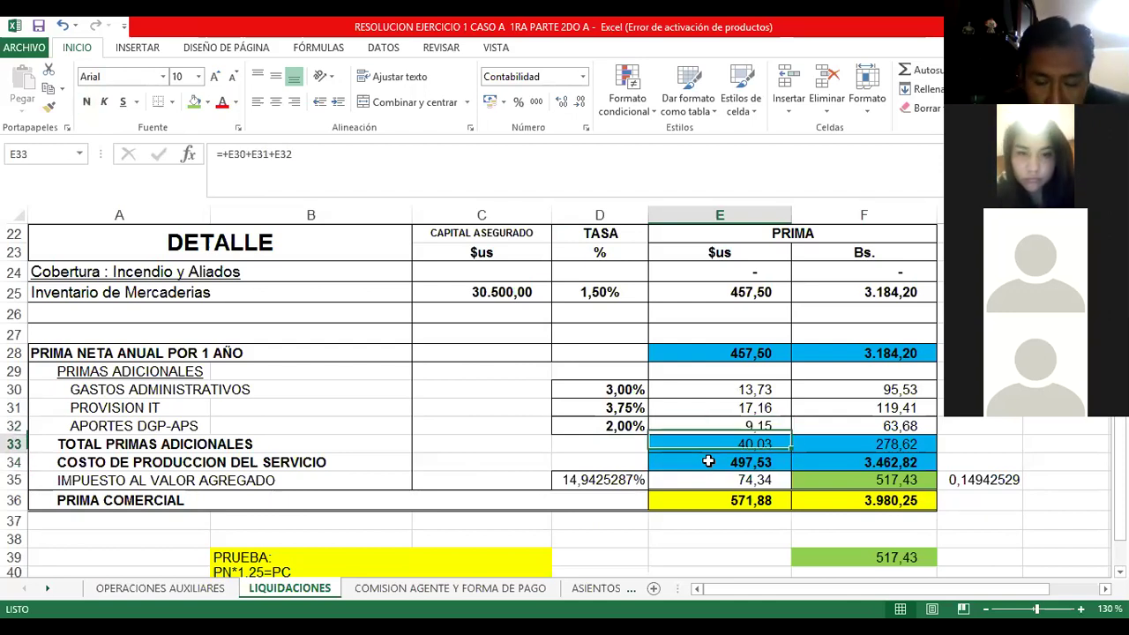
key("Up")
key("Down")
key("Down")
key("Down")
key("Up")
key("Up")
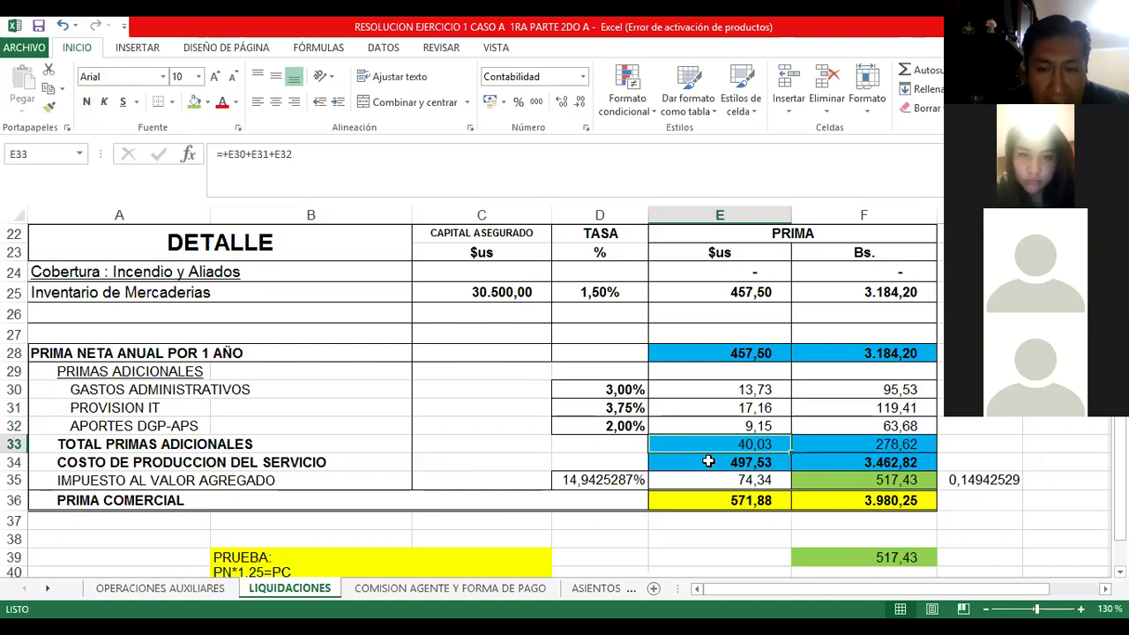
key("Down")
double_click(708, 461)
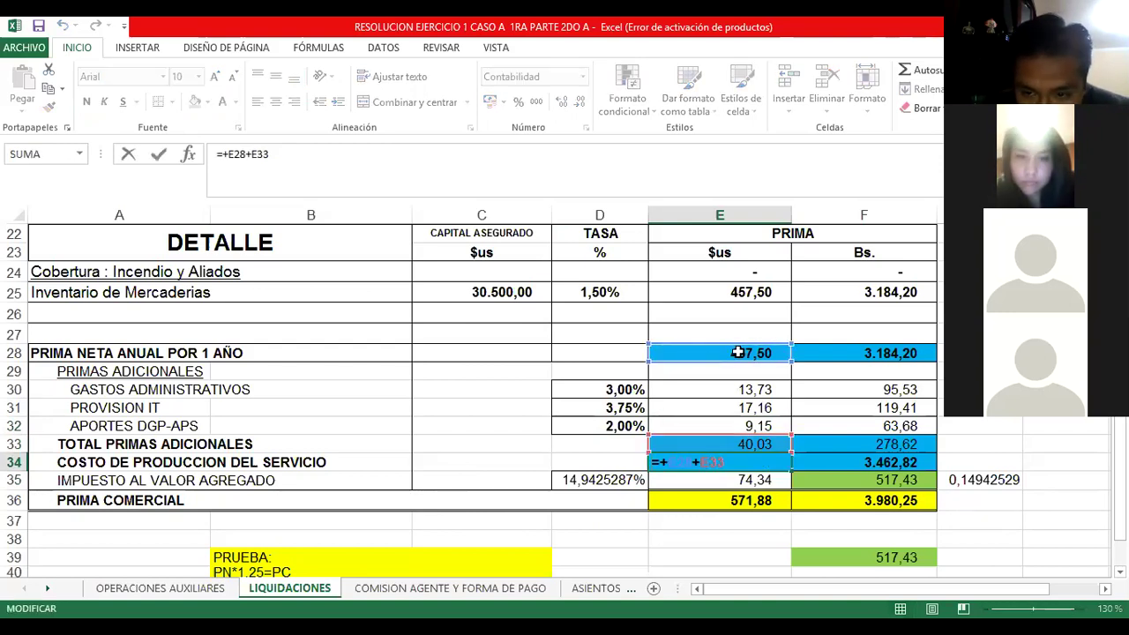
key("Escape")
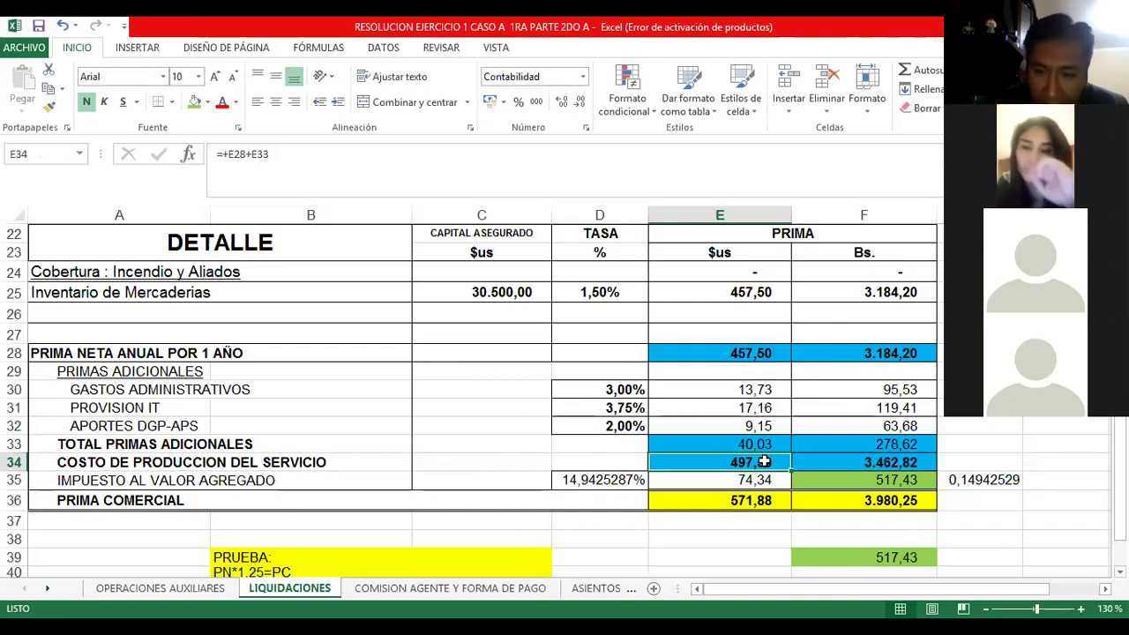
key("Down")
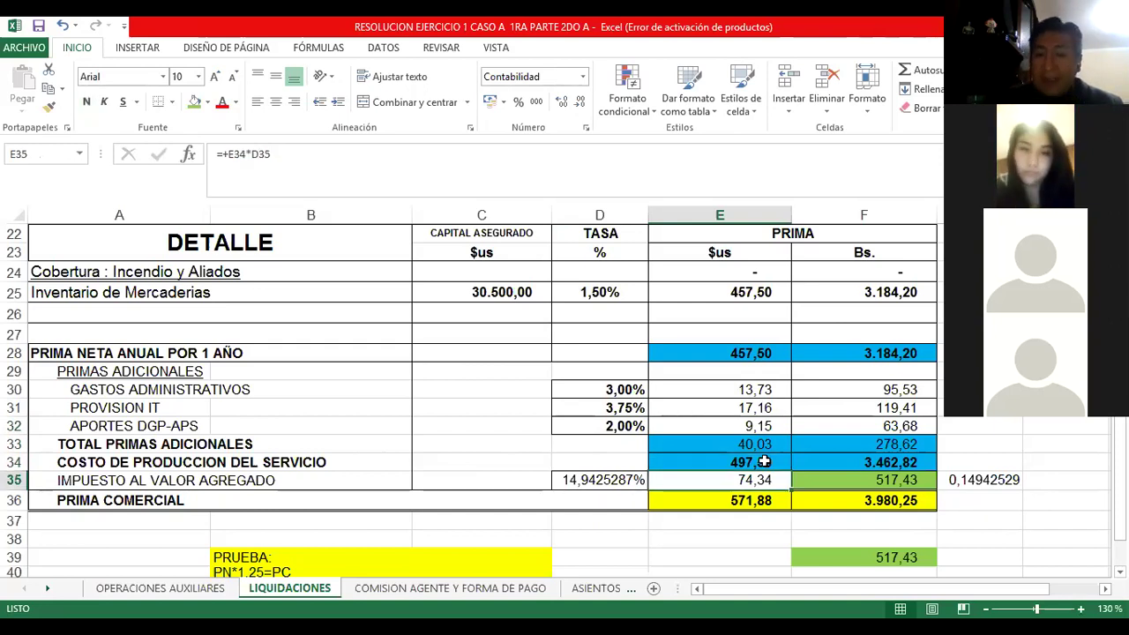
left_click(764, 461)
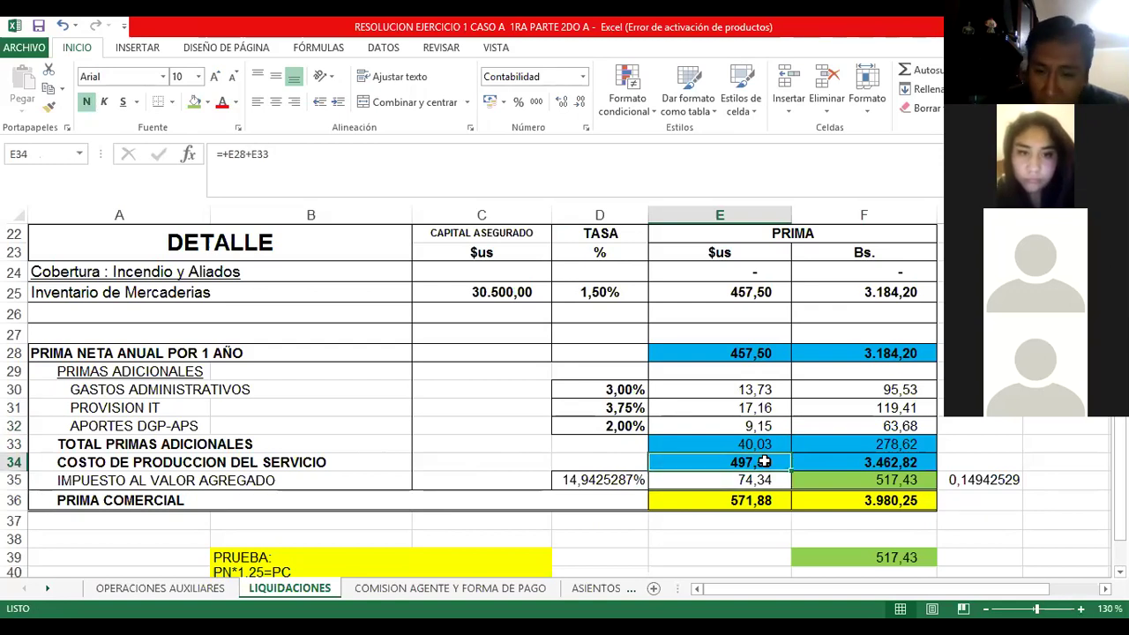
key("Down")
key("Left")
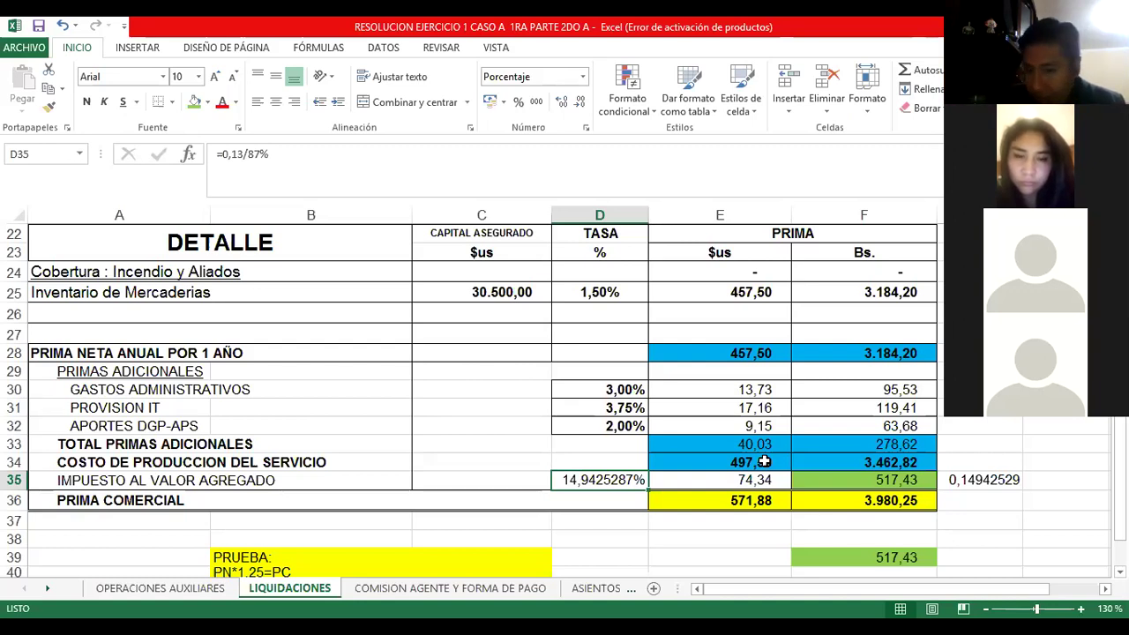
- Replace the $us IMPUESTO AL VALOR AGREGADO formula in E35 with 13/87 multiplied by the COSTO DE PRODUCCION in E34
key("Right")
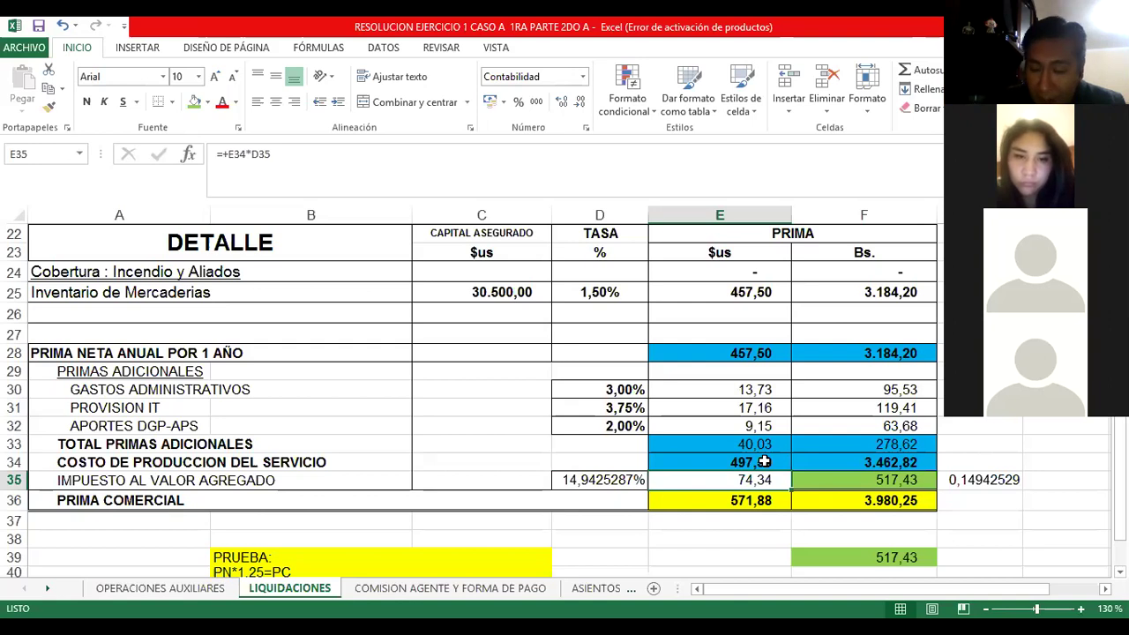
key("F2")
key("Escape")
type("+")
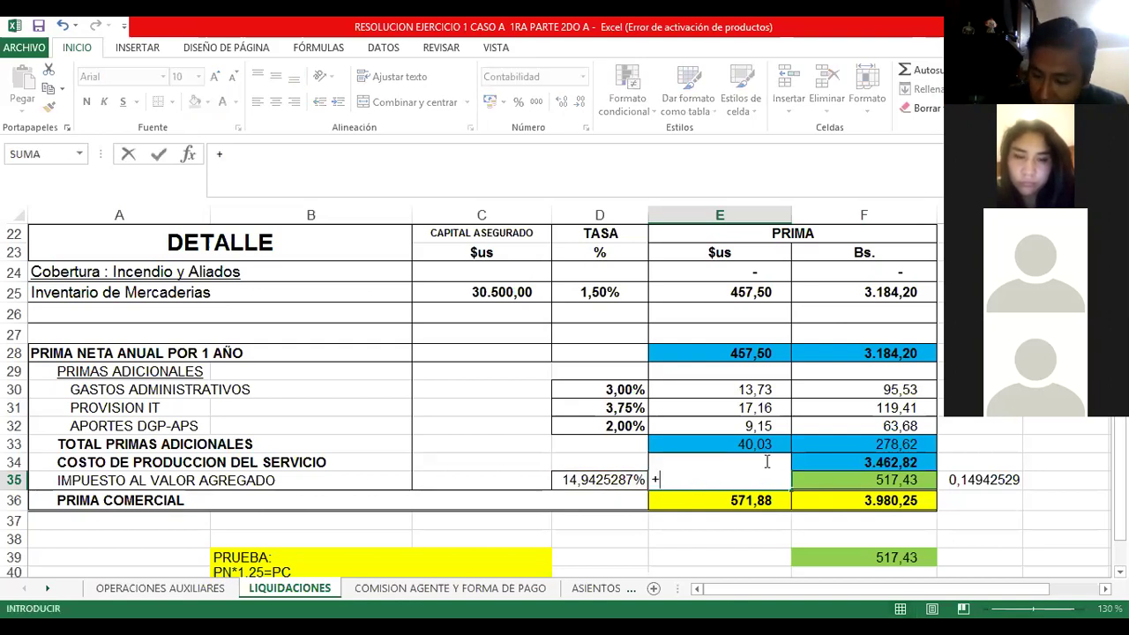
type("13/")
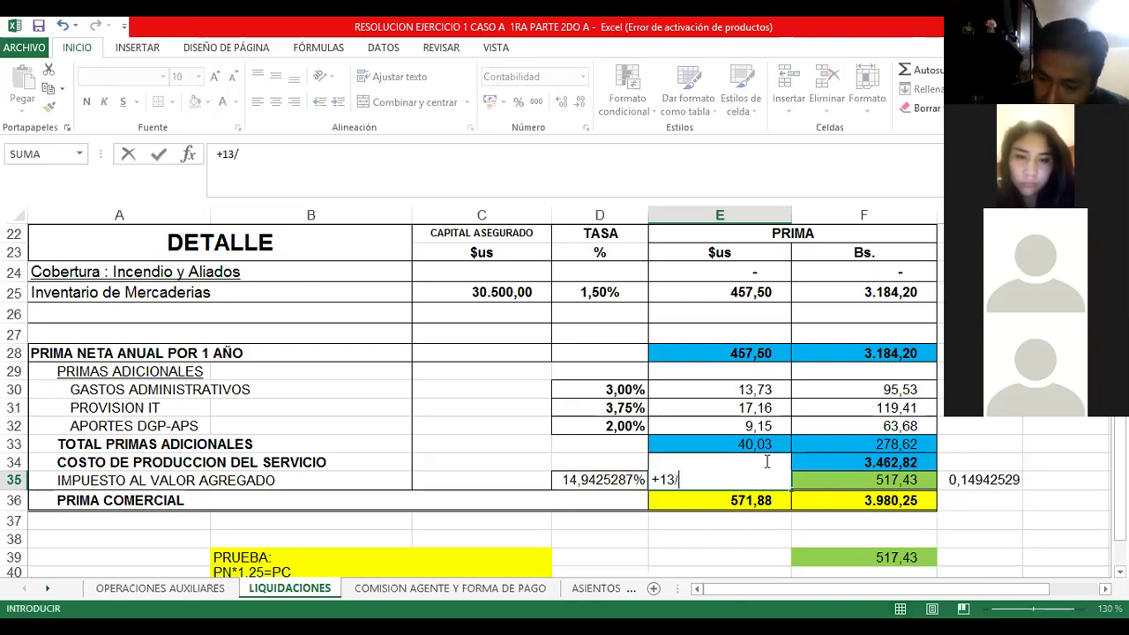
type("87*")
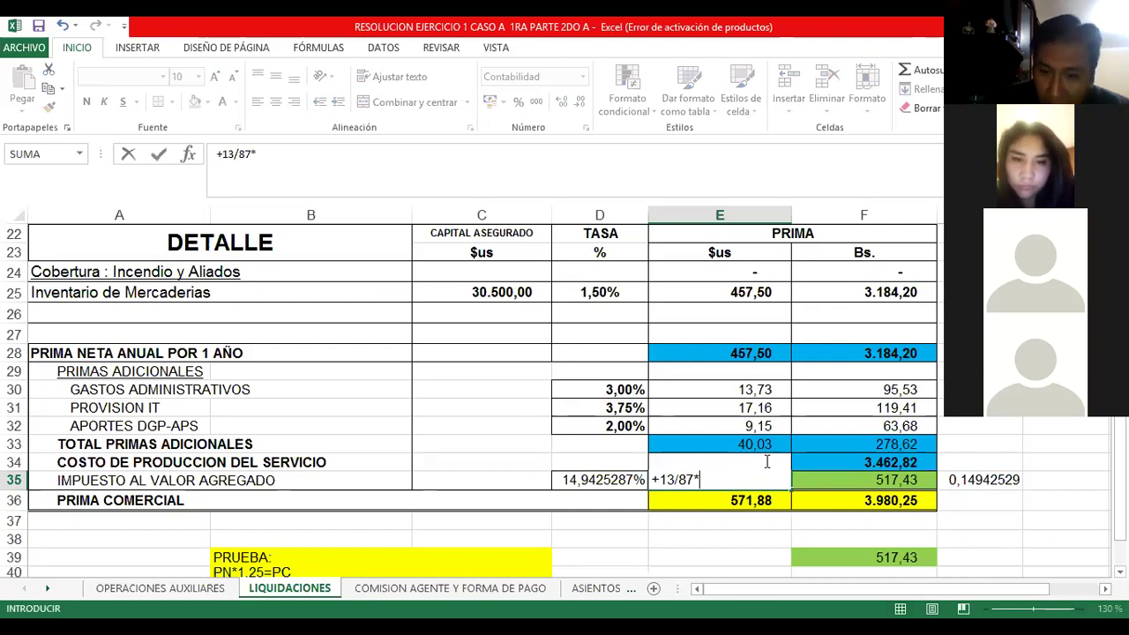
left_click(767, 462)
key("Return")
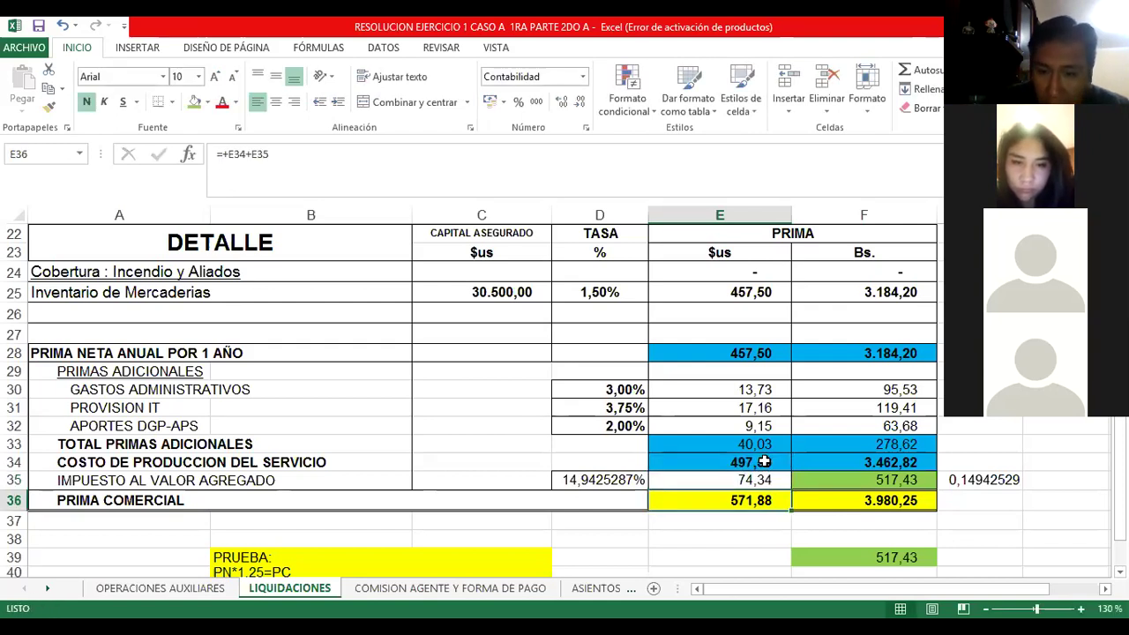
key("Up")
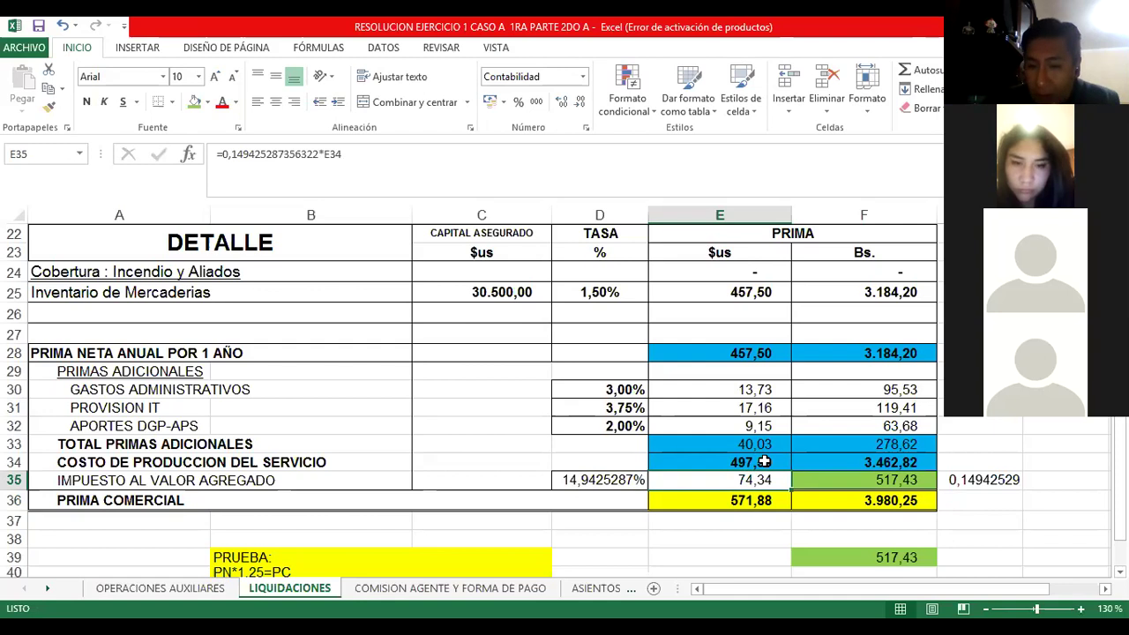
- Replace the Bs. IMPUESTO AL VALOR AGREGADO formula in F35 with 13/87 multiplied by the COSTO DE PRODUCCION in F34
key("Right")
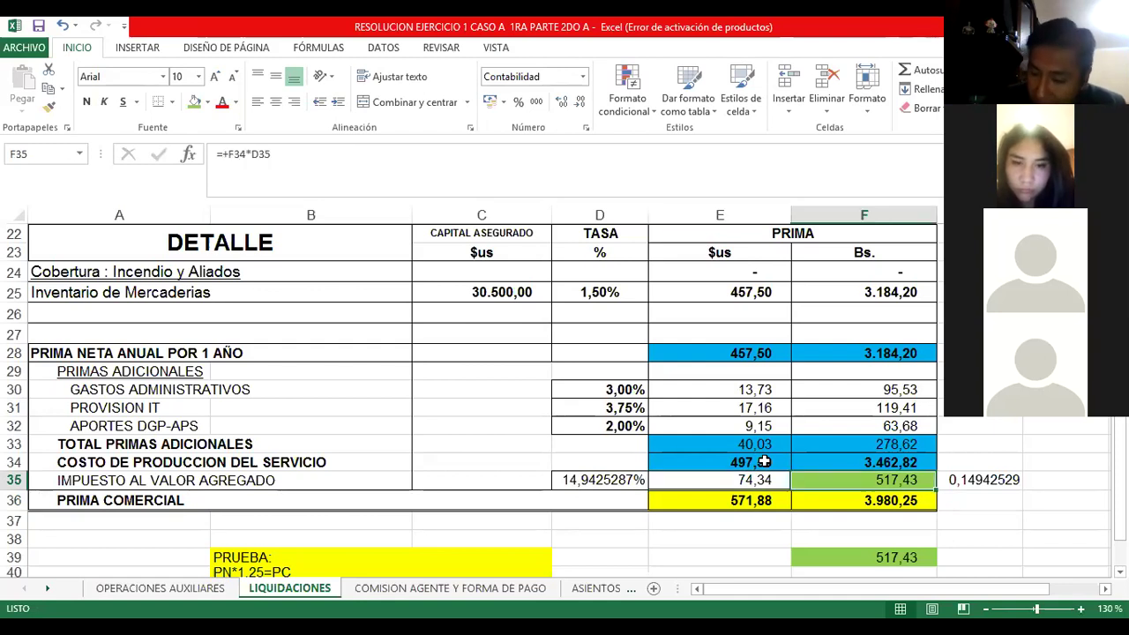
type("+13/")
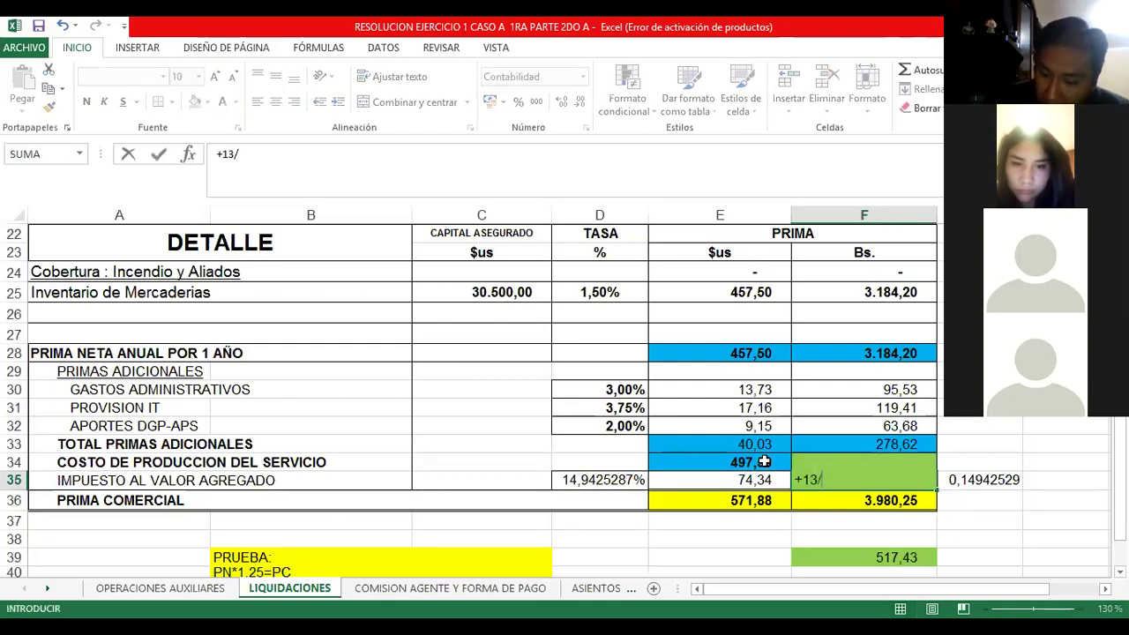
type("87*")
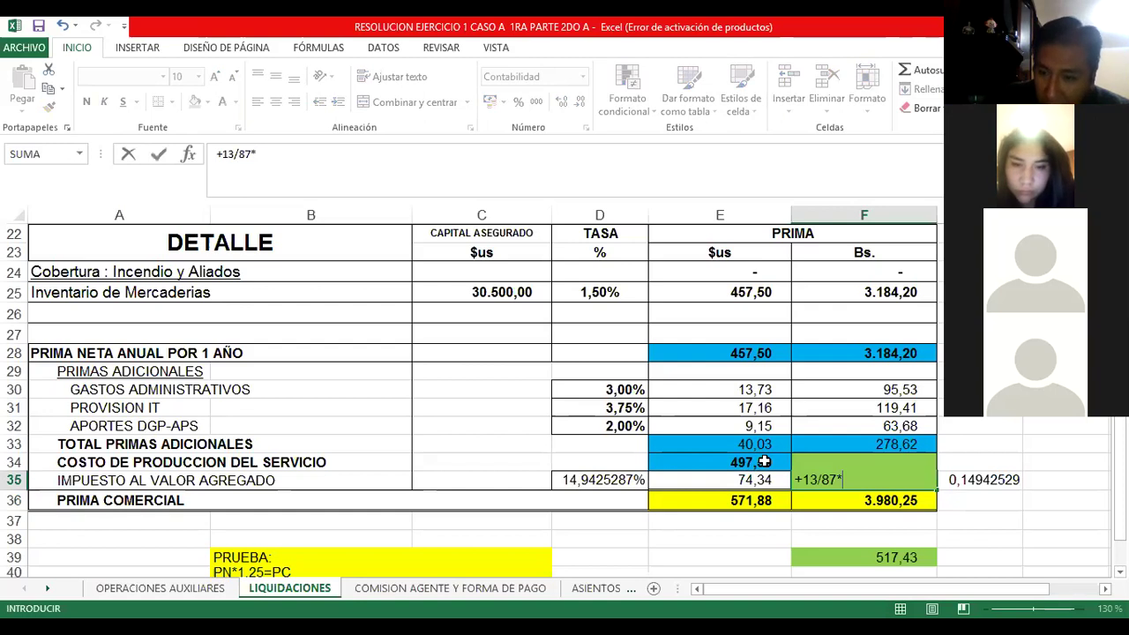
key("Up")
key("Return")
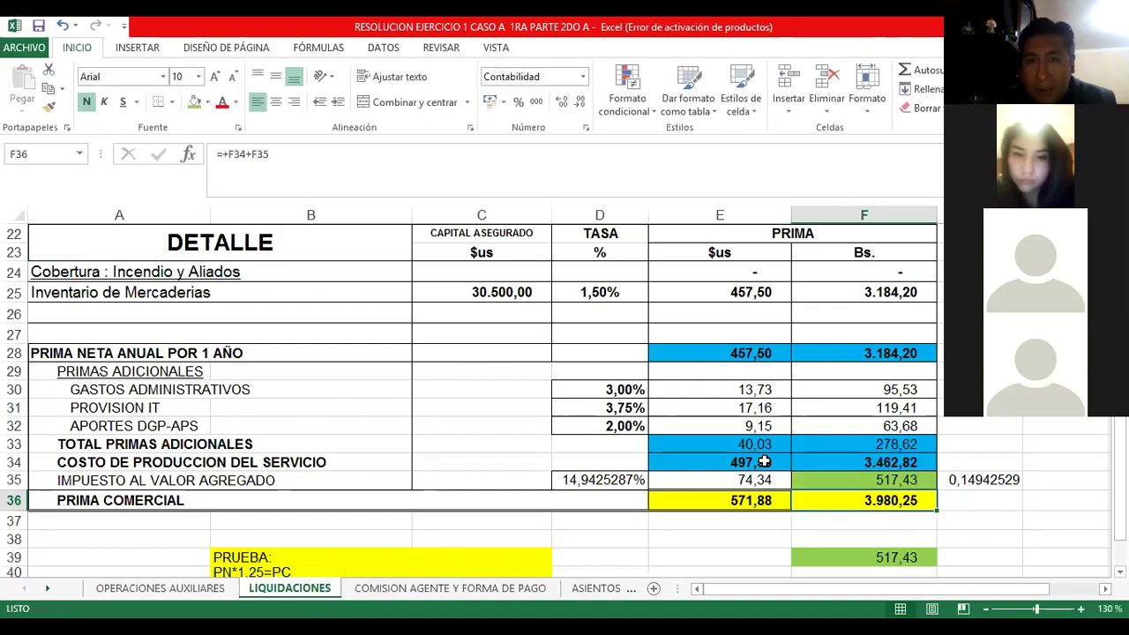
- Examine the PRIMA COMERCIAL formulas in E36 and F36 and the $us value-added tax formula in E35
key("Return")
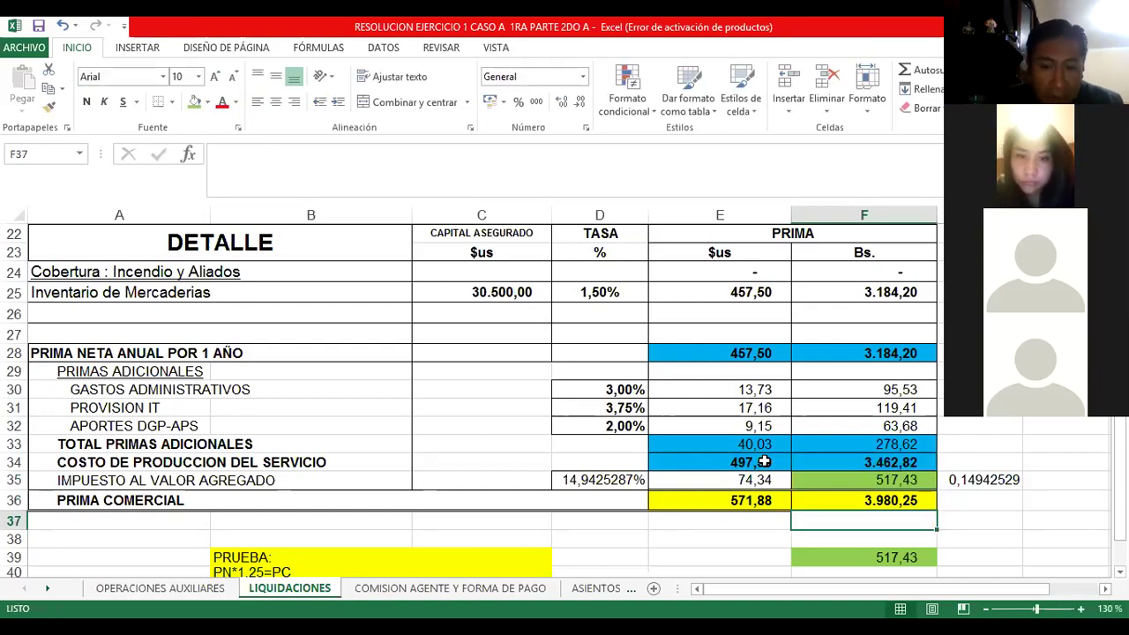
key("Up")
key("Left")
key("Left")
key("Right")
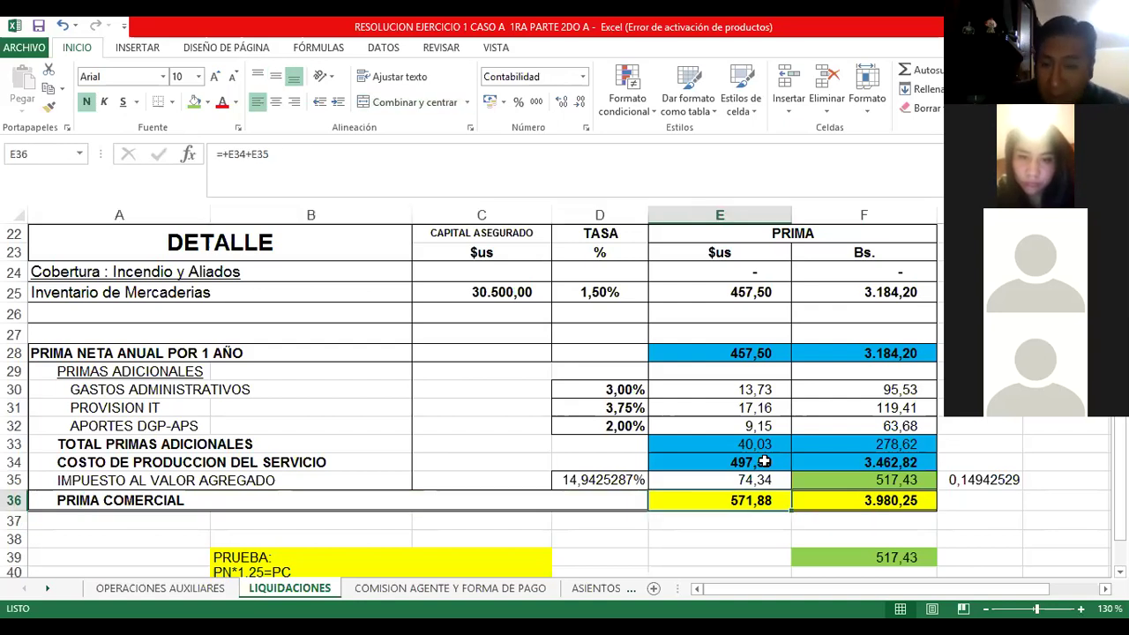
key("Up")
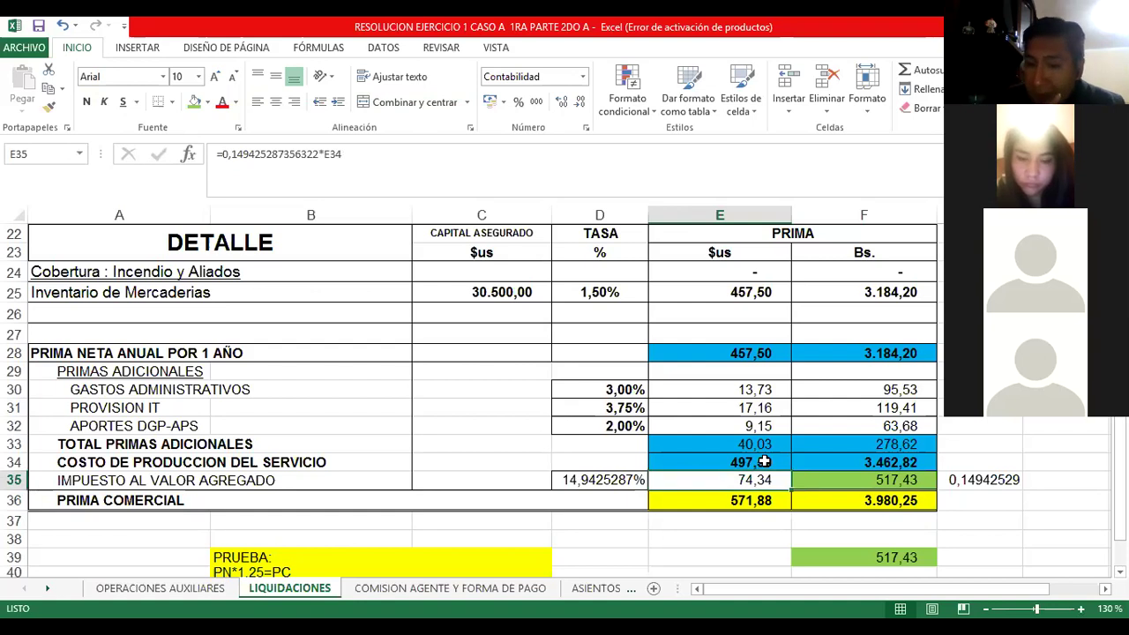
key("Down")
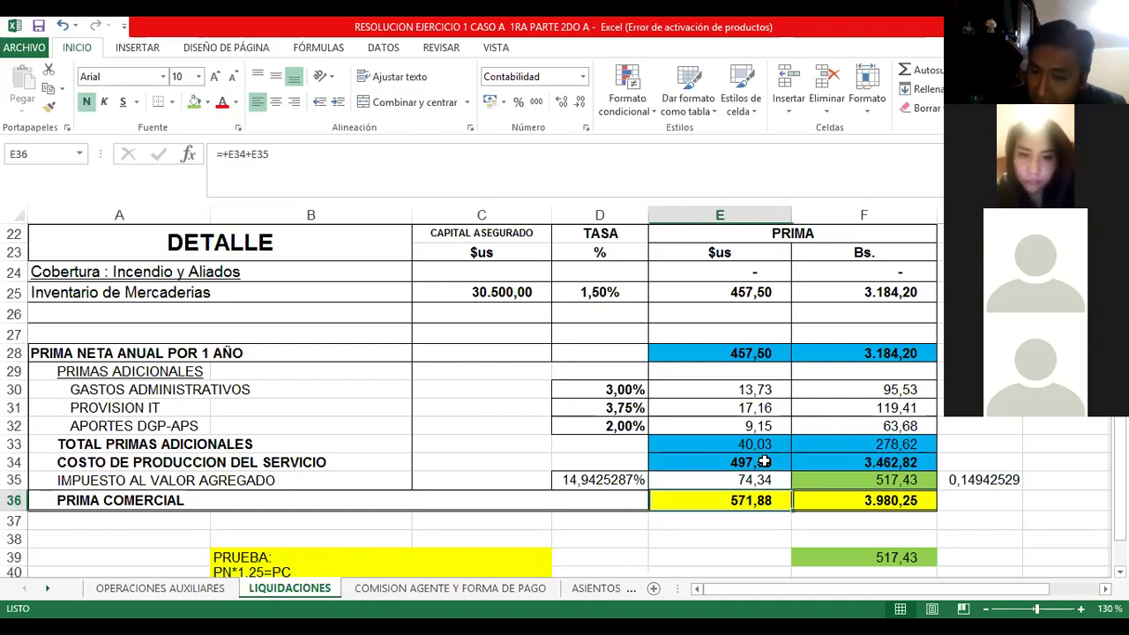
key("Right")
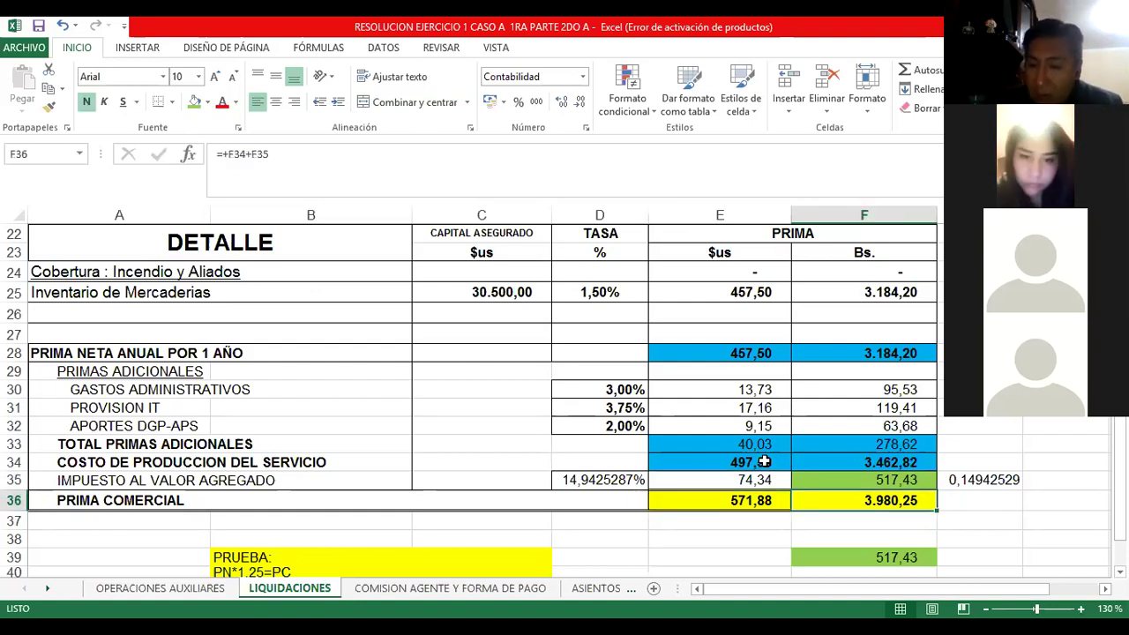
- Re-enter the value-added tax check in F39 as the Bs. PRIMA COMERCIAL in F36 multiplied by 0,13
key("Down")
key("Down")
key("Down")
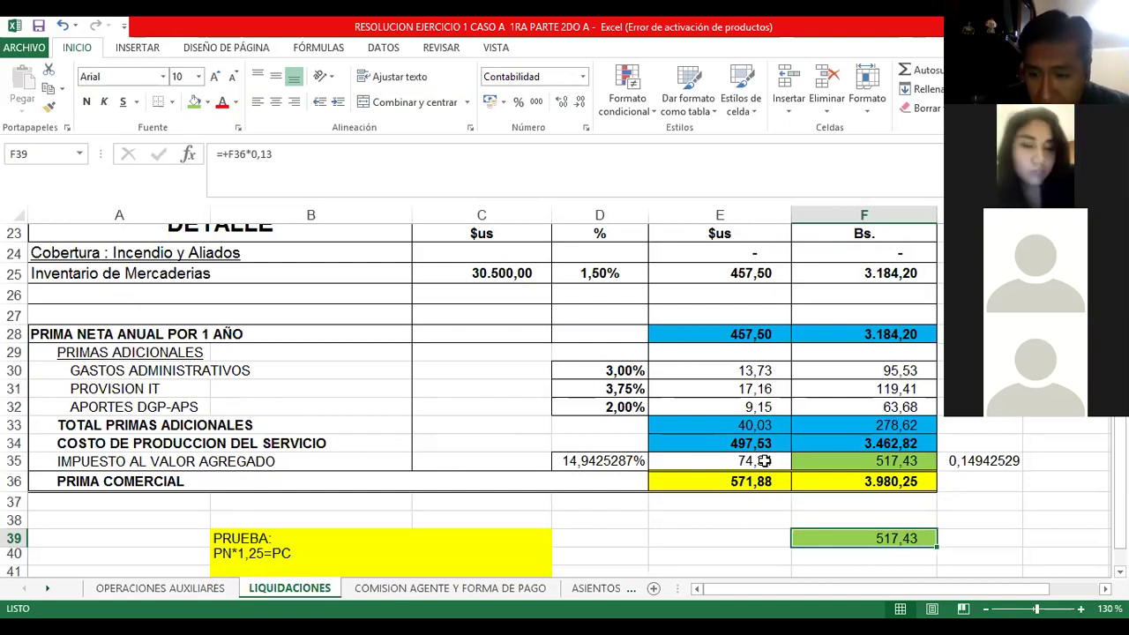
type("+")
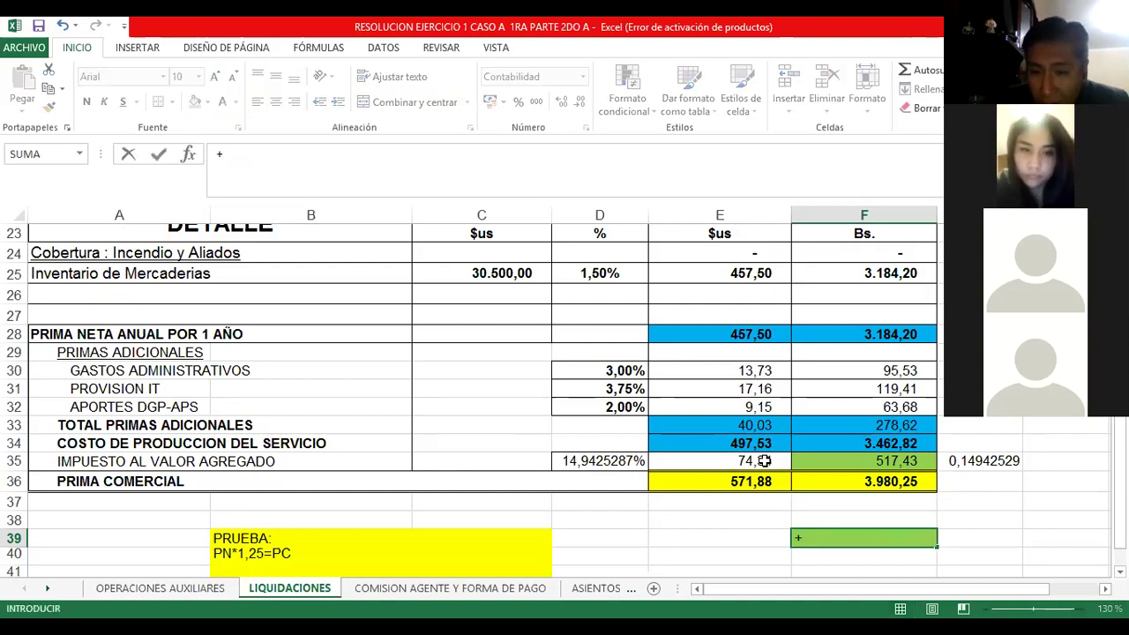
key("Up")
key("Up")
key("Up")
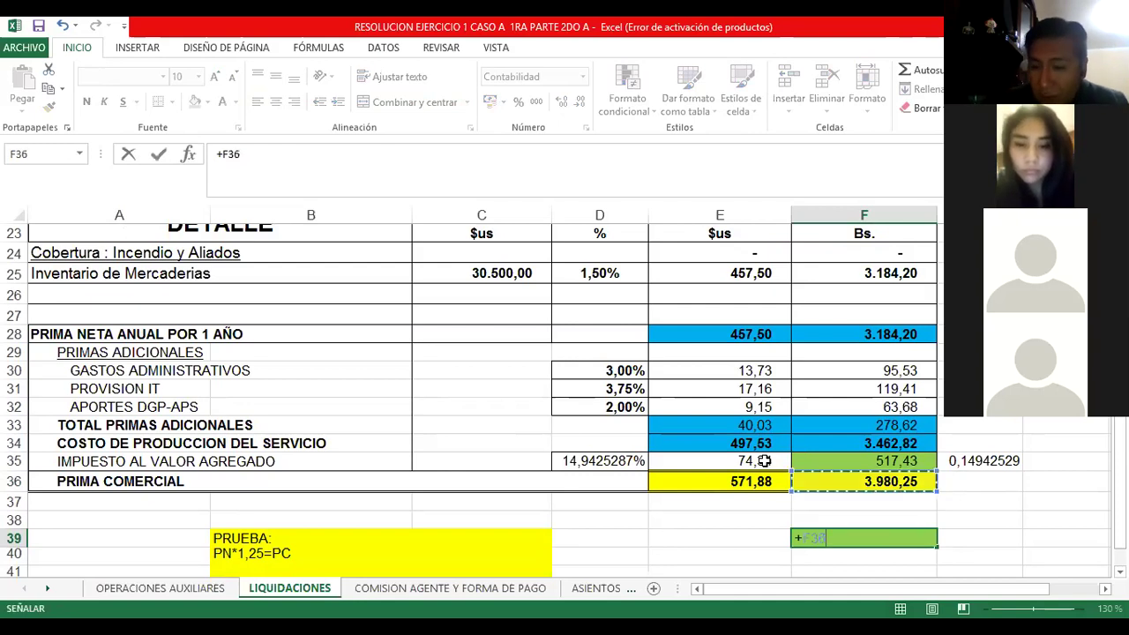
type("*0,13")
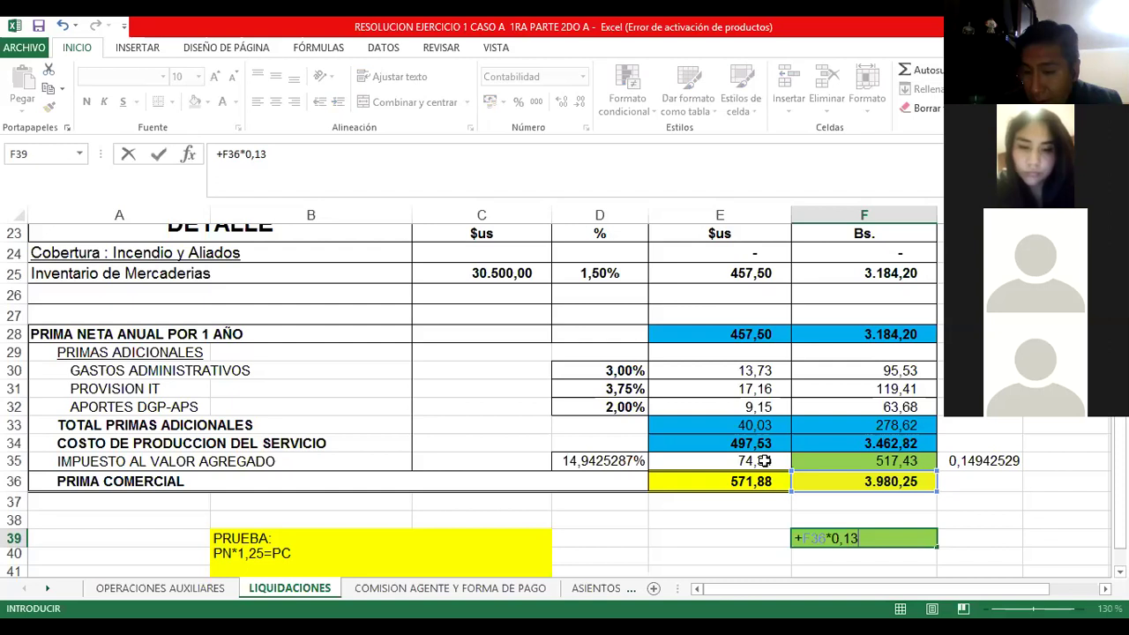
key("Return")
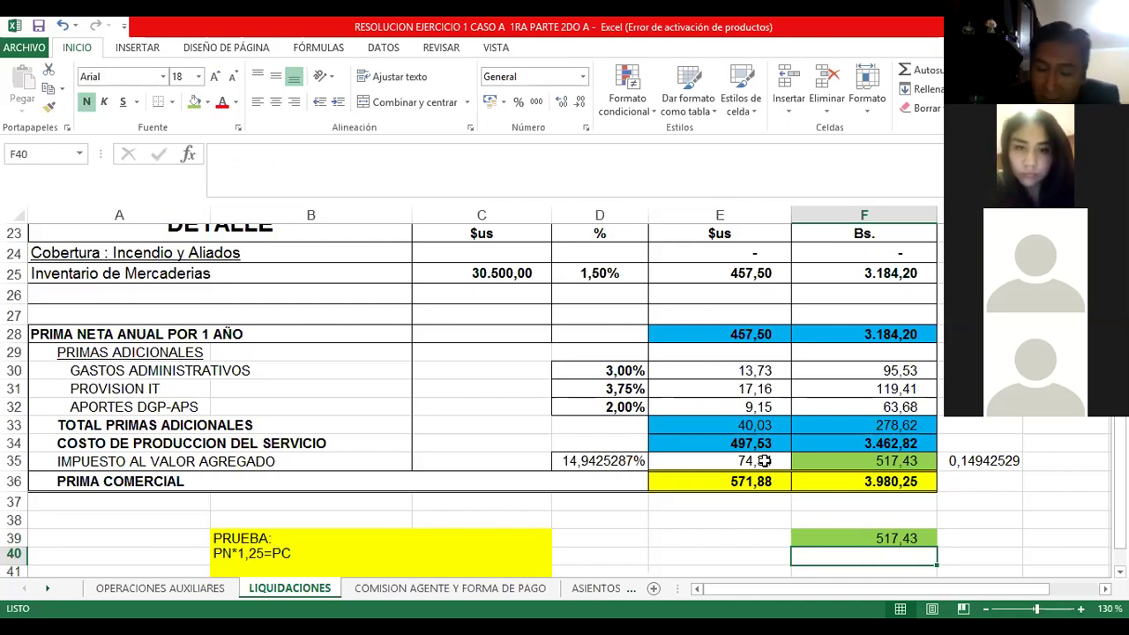
- Review the Bs. IMPUESTO AL VALOR AGREGADO formula in F35 and the auxiliary rate formula beside it in G35
key("Up")
key("Up")
key("Up")
key("Up")
key("Up")
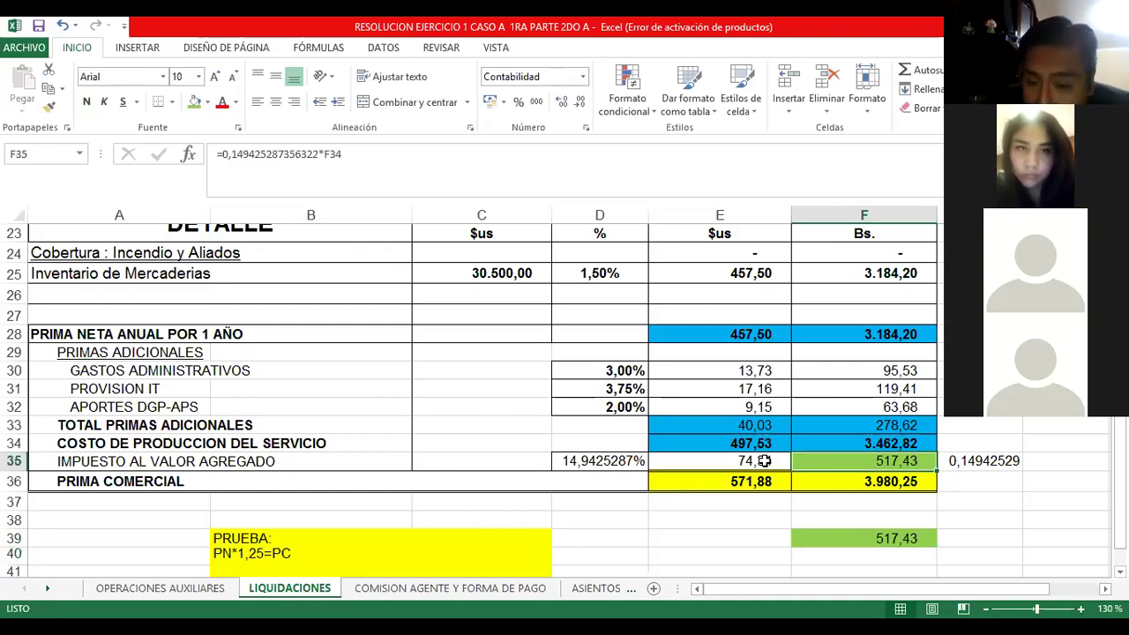
key("Right")
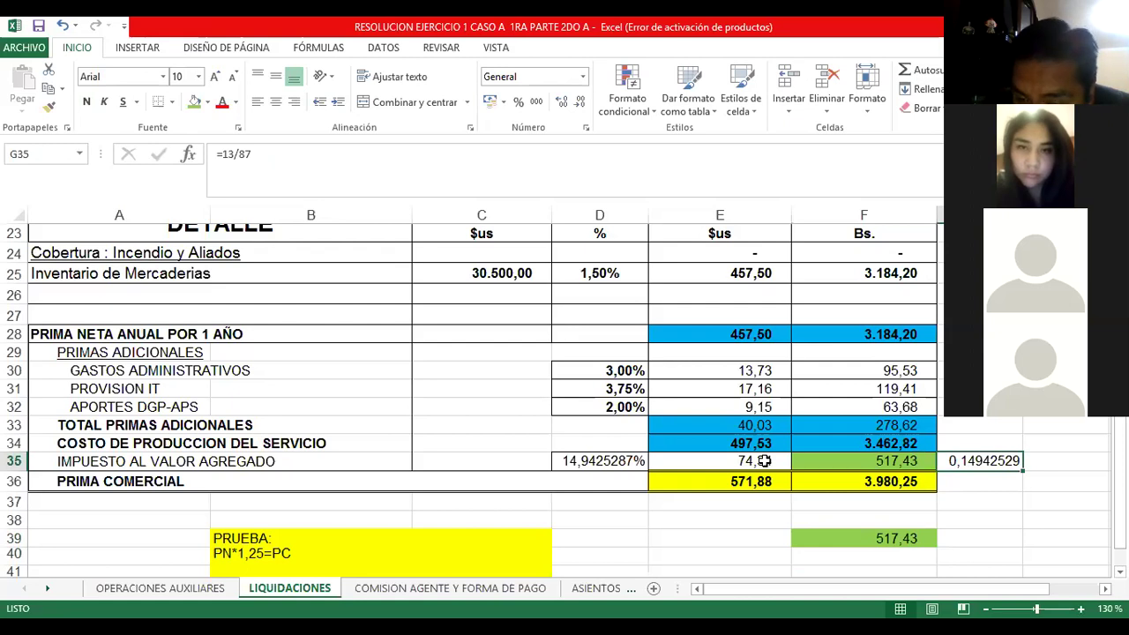